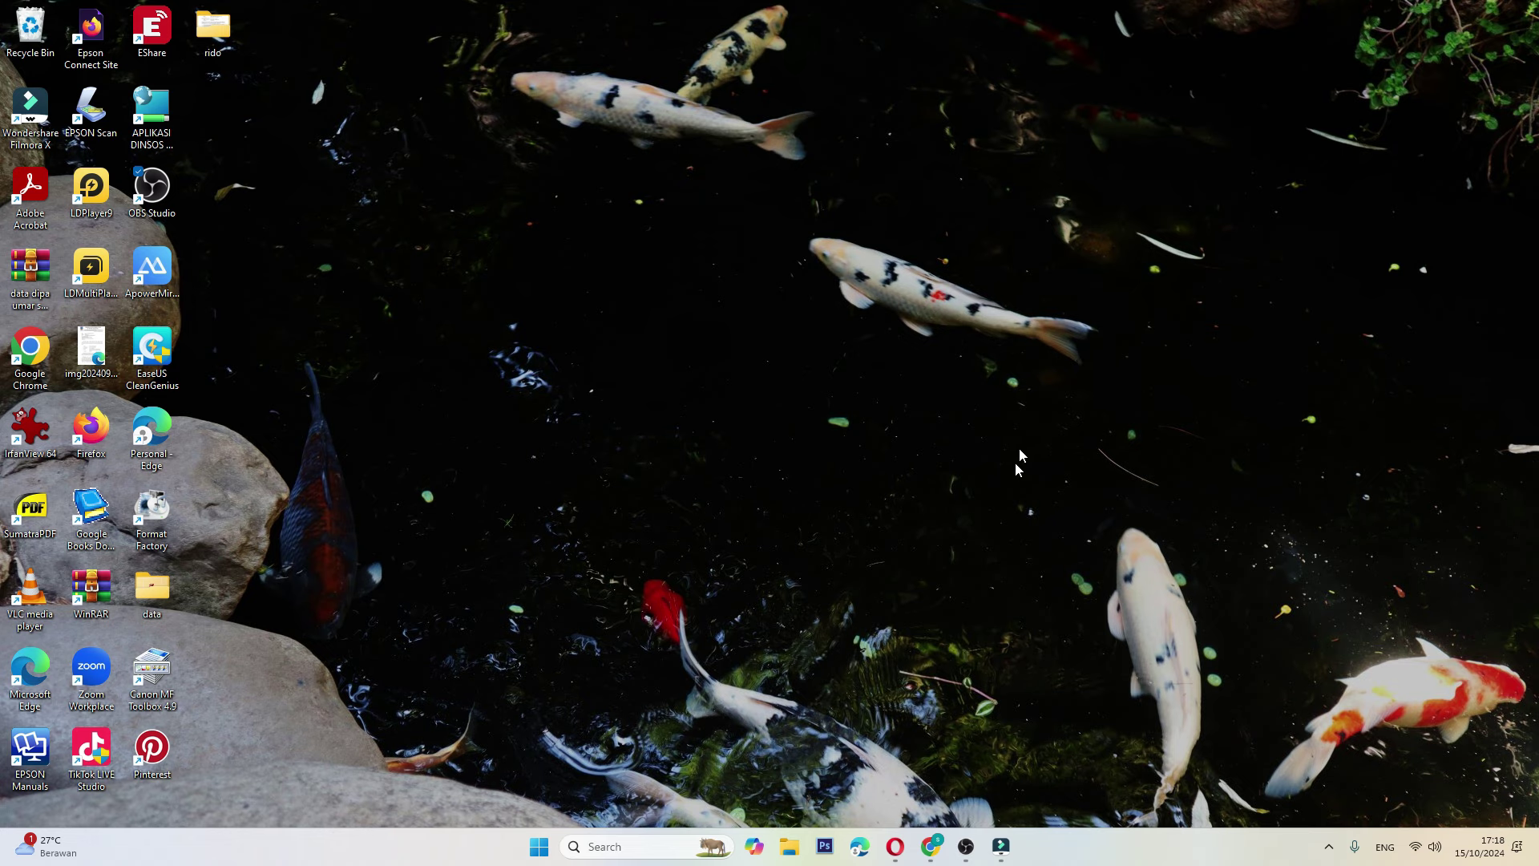
# - Switch to OBS Studio and add a Penangkap Input Audio source using the Microphone (USBAudio1.0) device
pyautogui.click(966, 847)
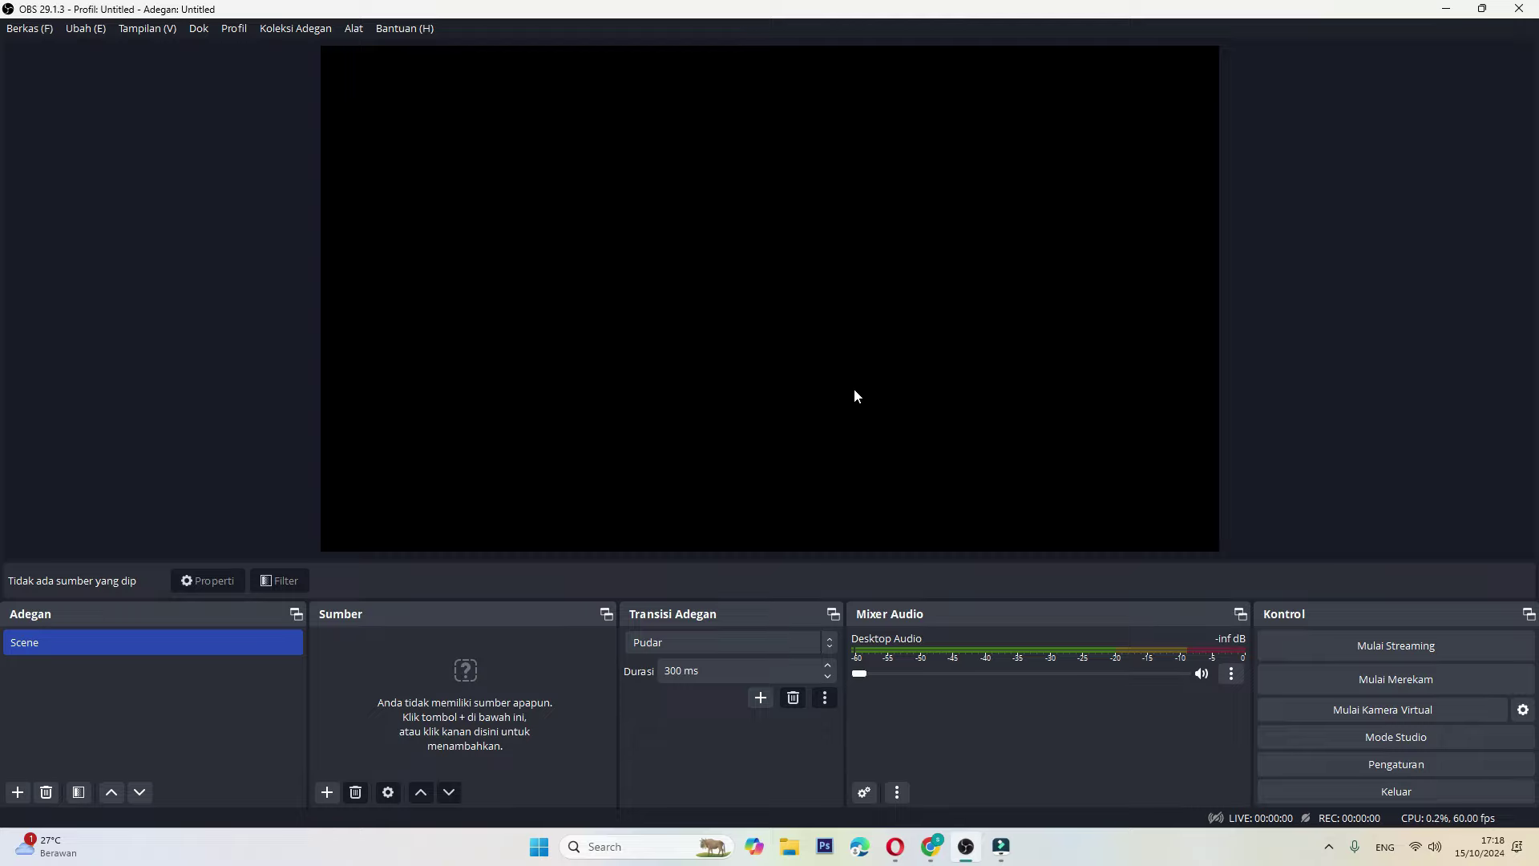
pyautogui.click(471, 600)
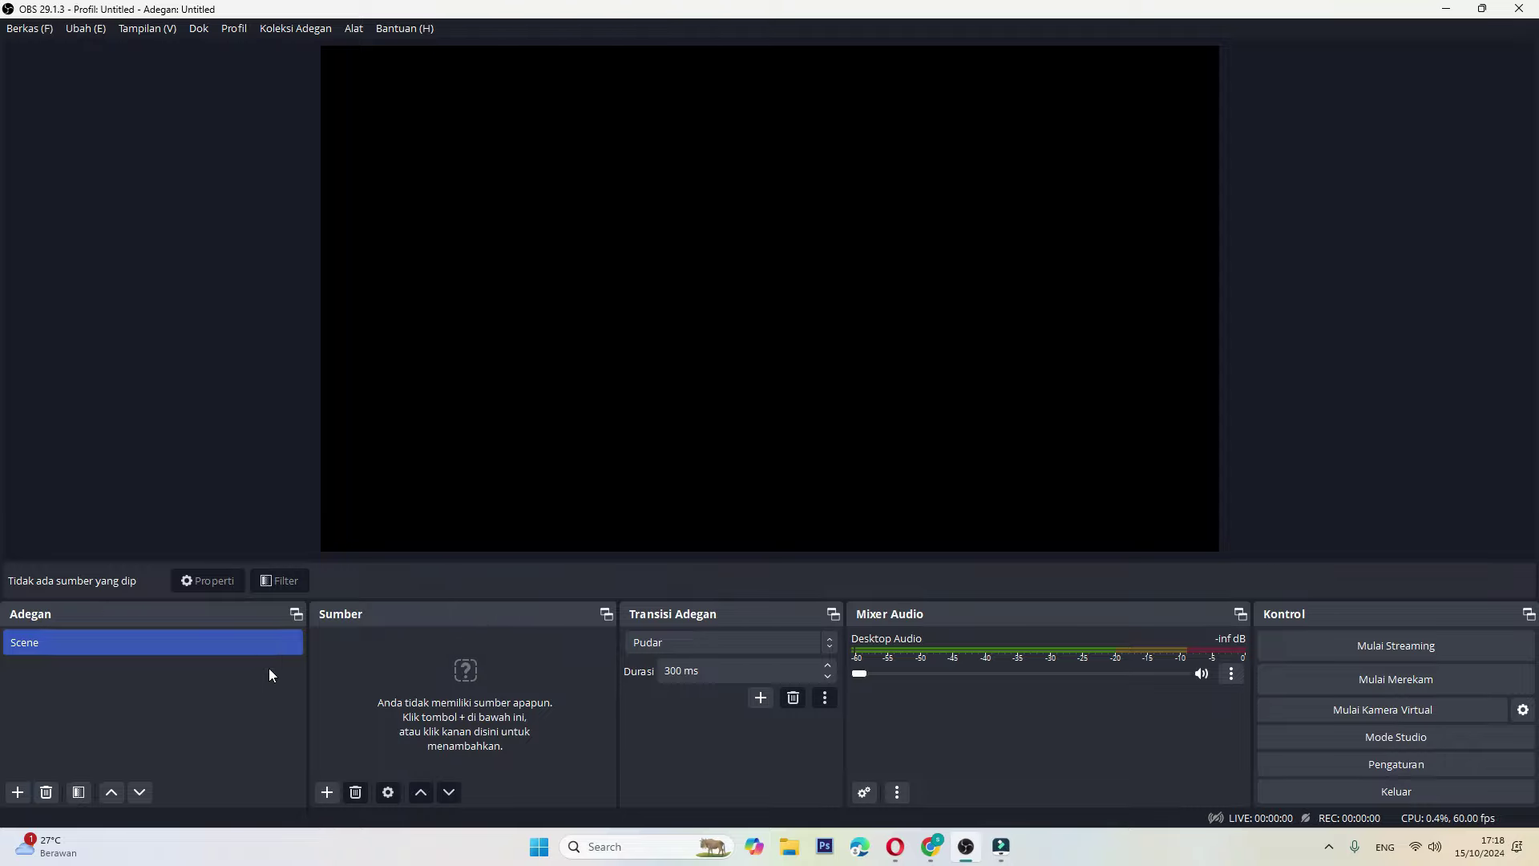
pyautogui.click(334, 797)
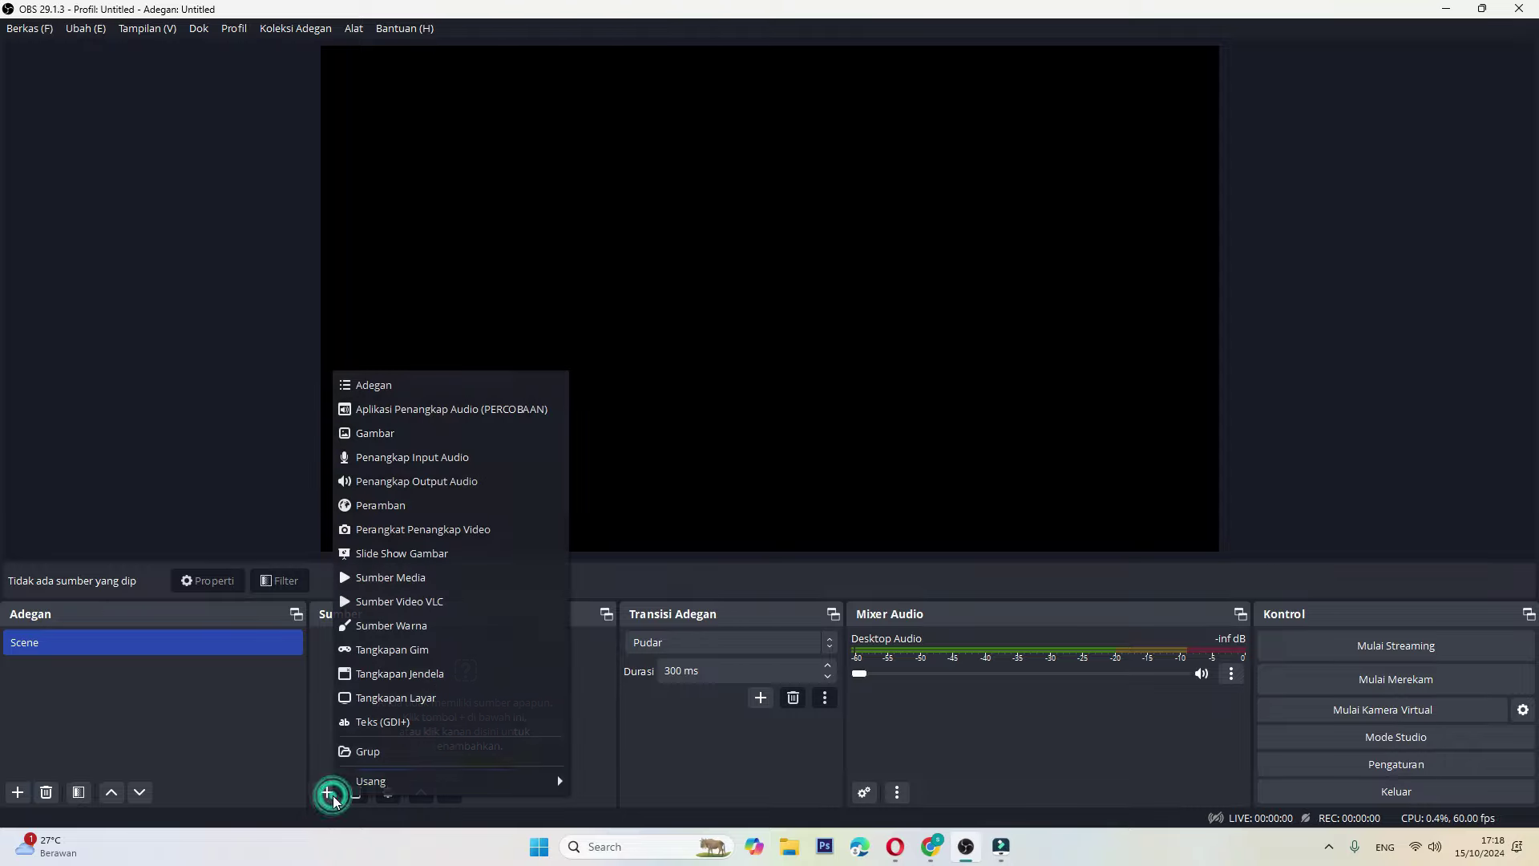
pyautogui.click(426, 458)
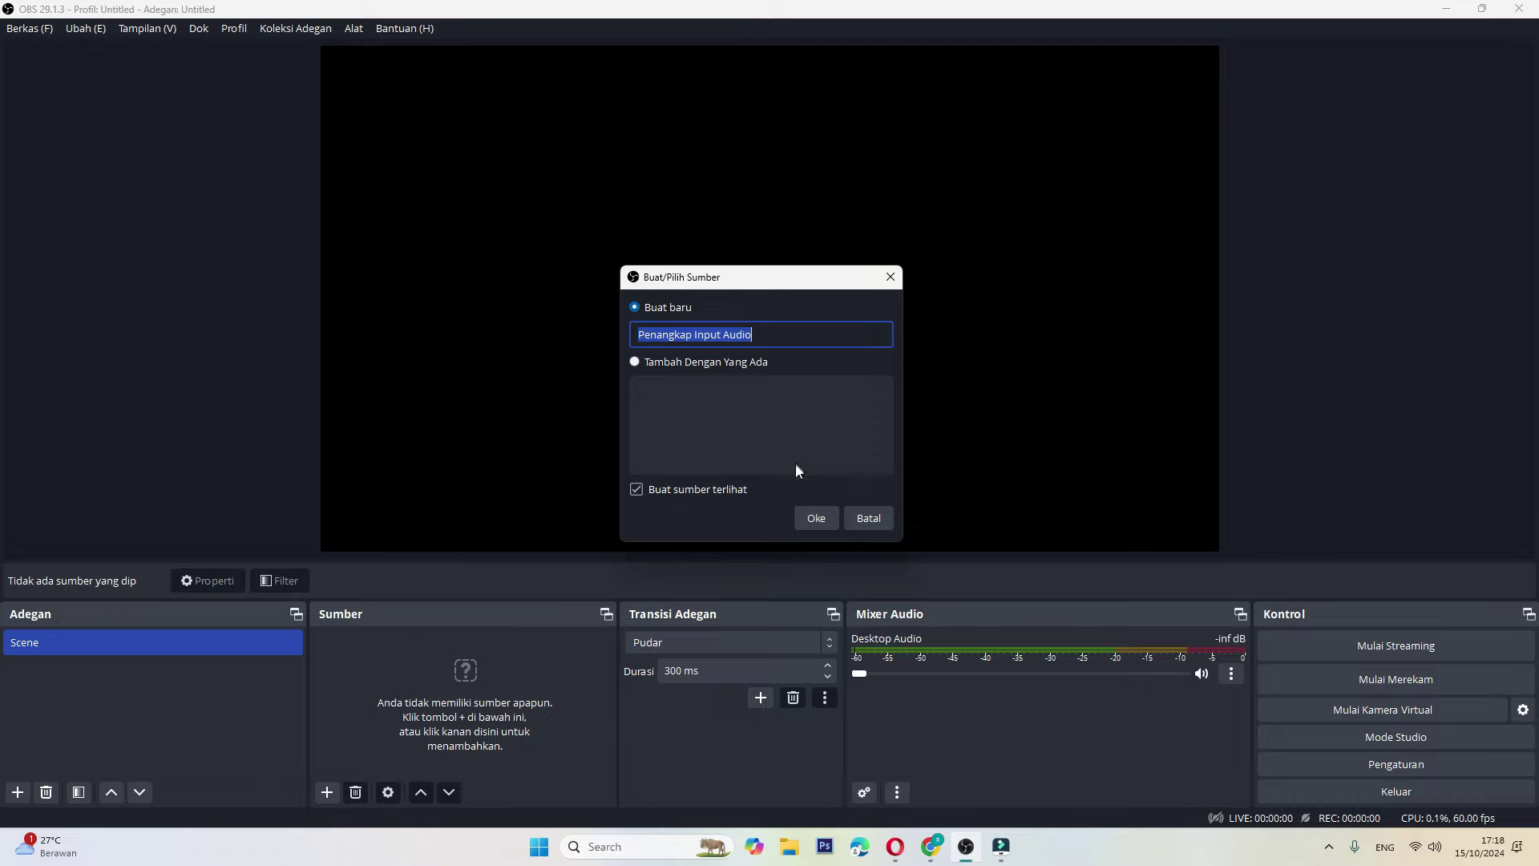
pyautogui.click(814, 518)
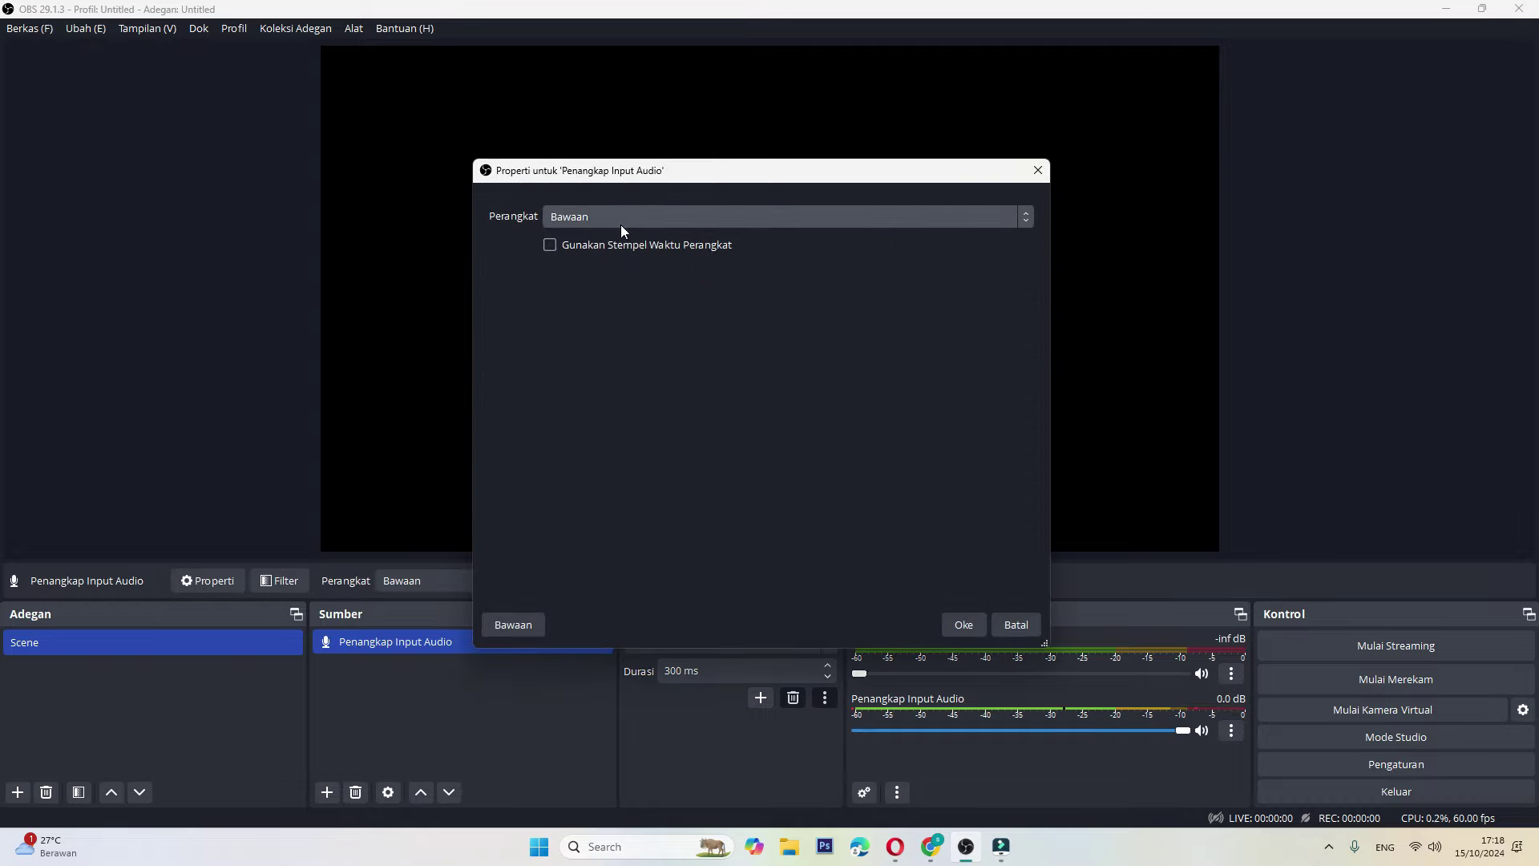
pyautogui.click(621, 219)
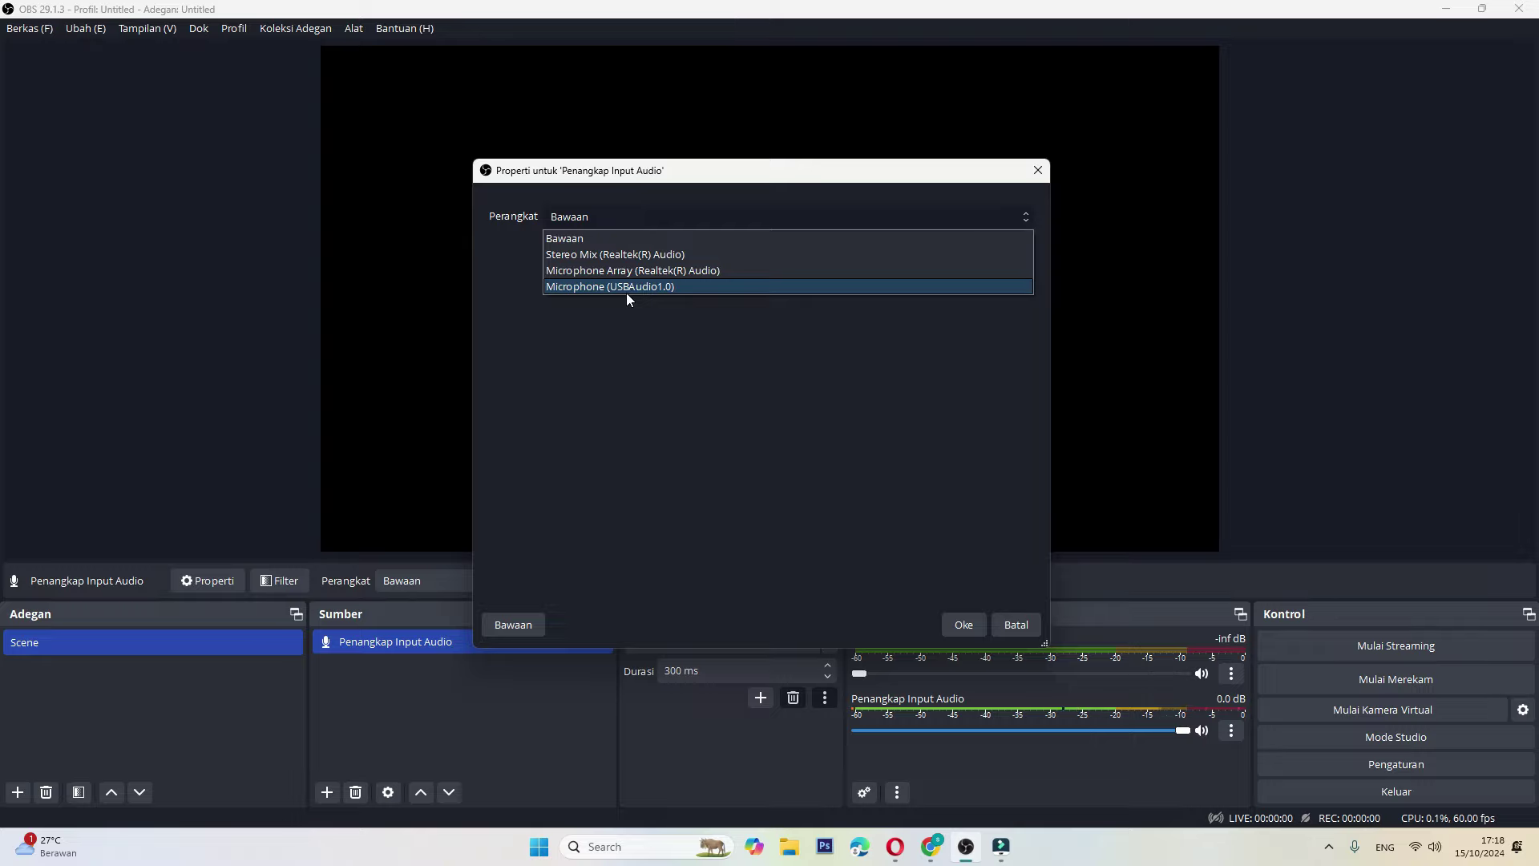
pyautogui.click(628, 288)
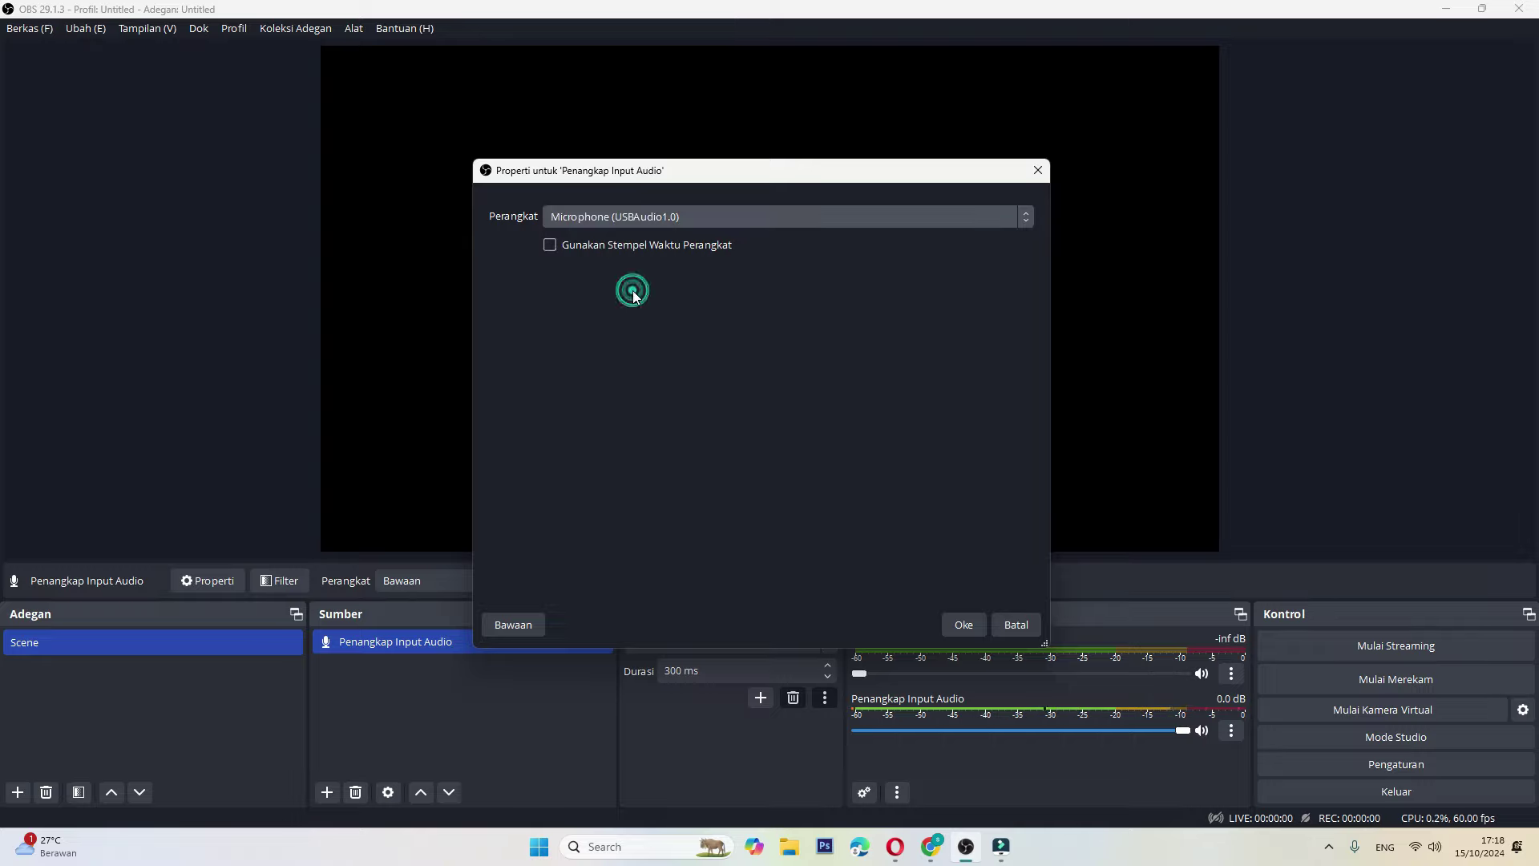
pyautogui.click(962, 624)
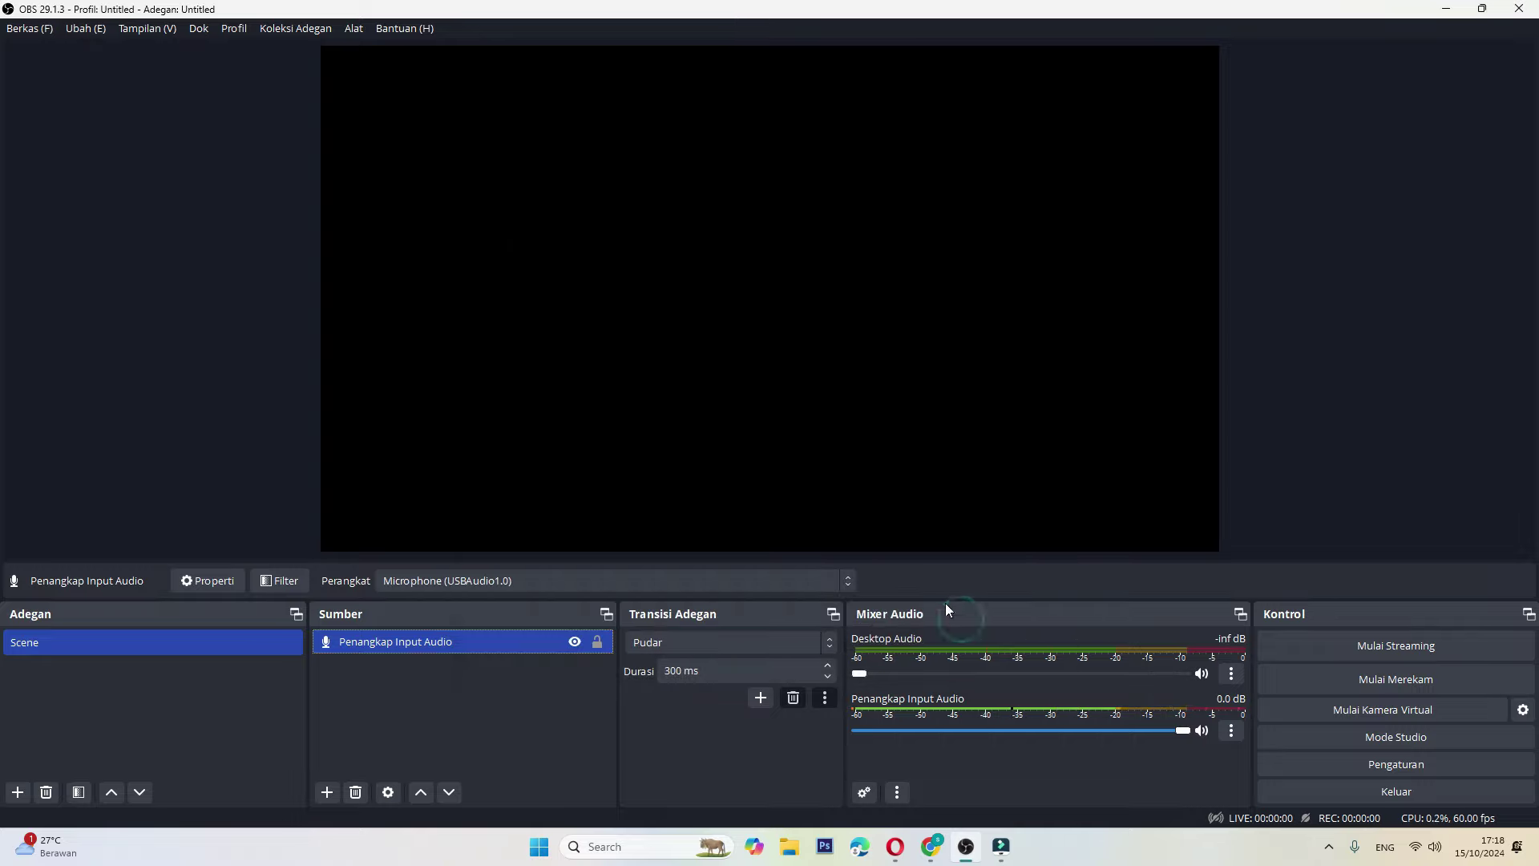
pyautogui.click(505, 696)
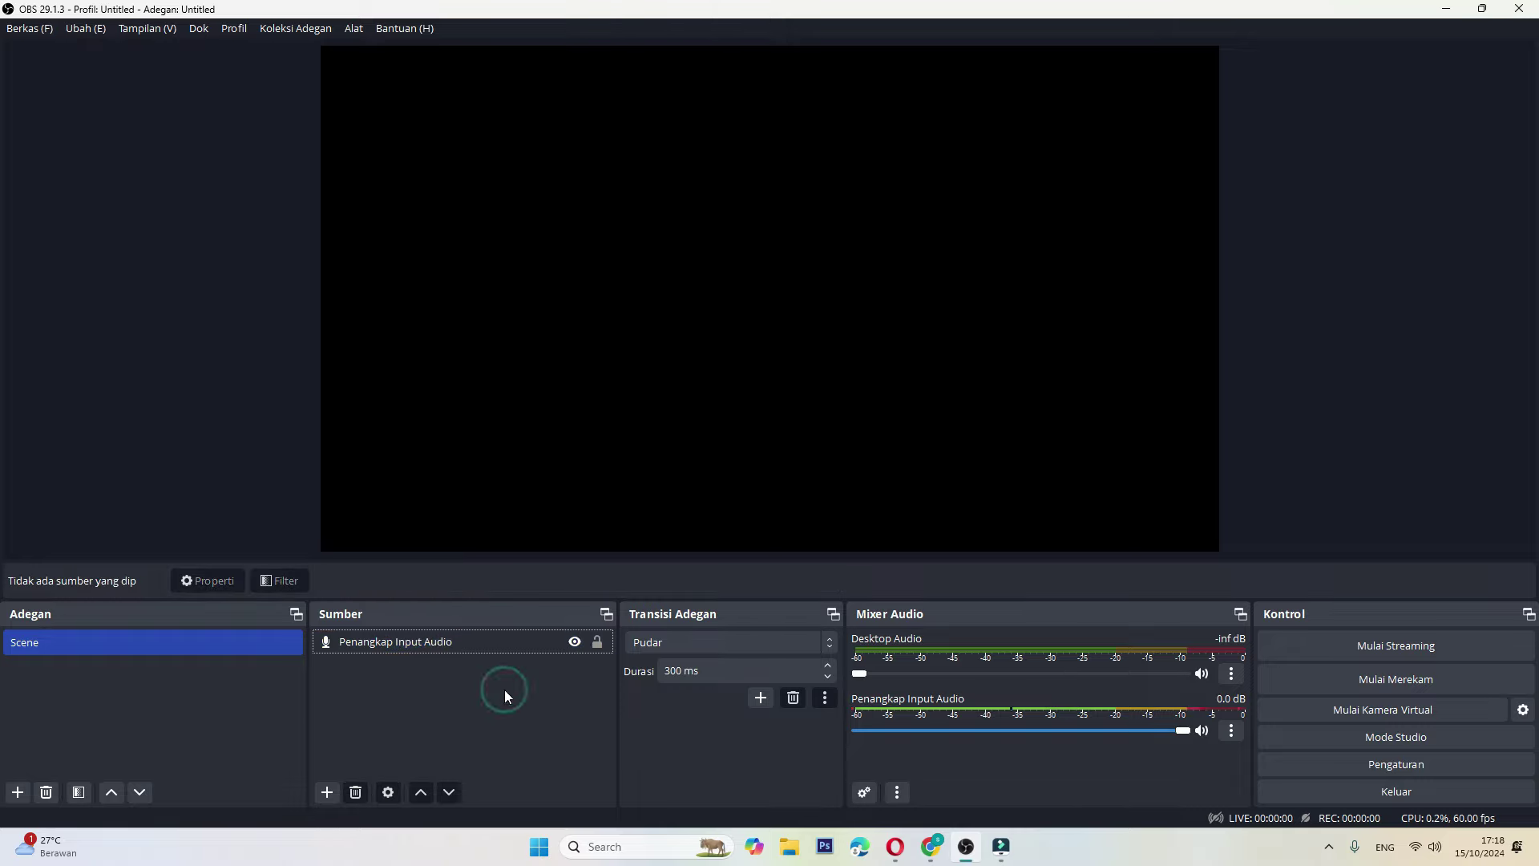
# - Add a Tangkapan Layar source capturing the main monitor E5402WHA: 1920x1080 with the automatic capture method
pyautogui.click(325, 792)
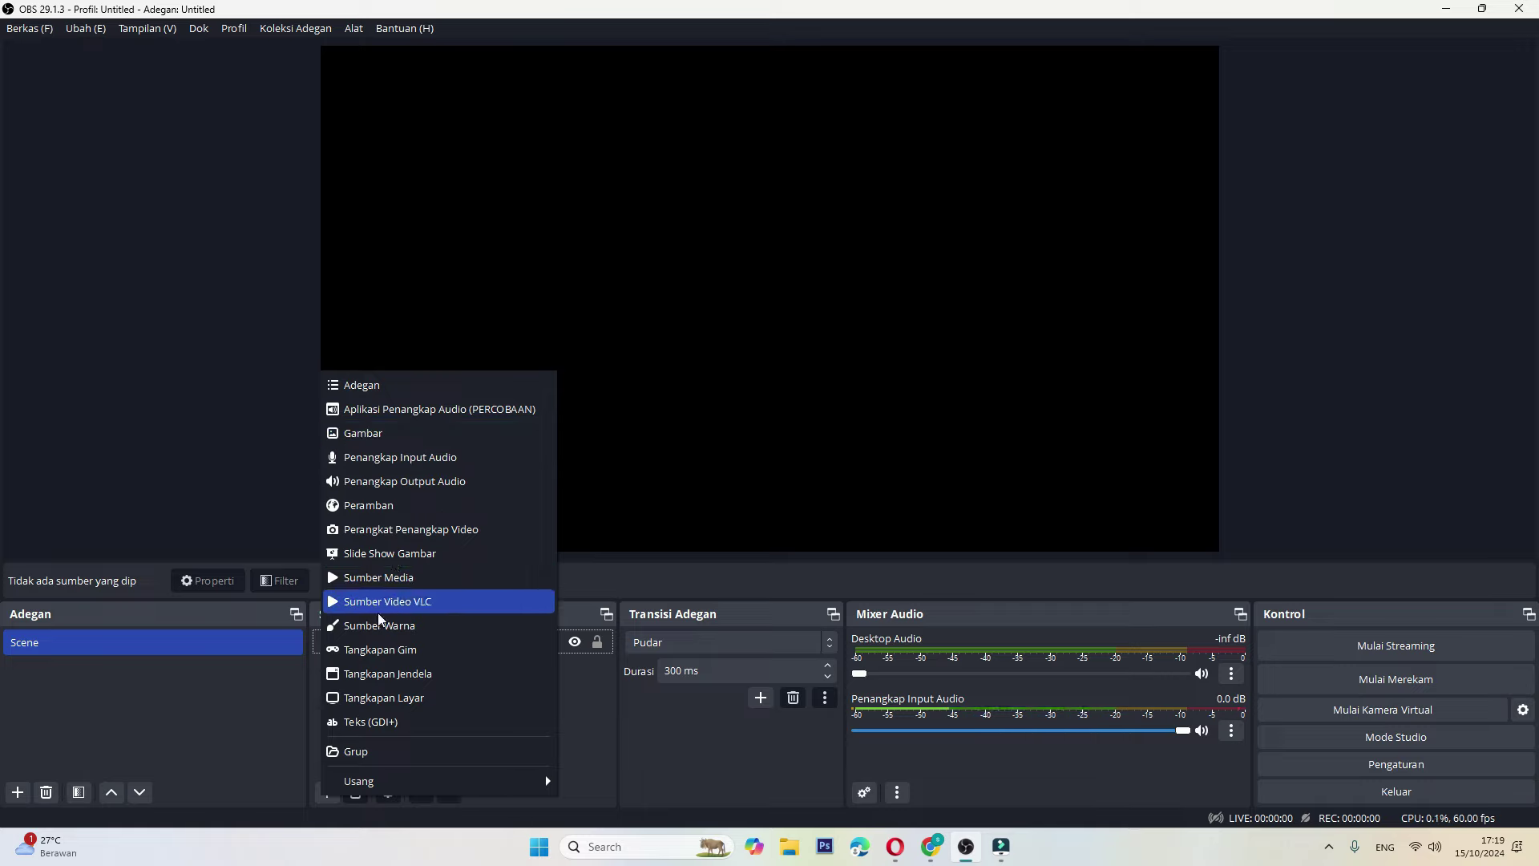
pyautogui.click(365, 699)
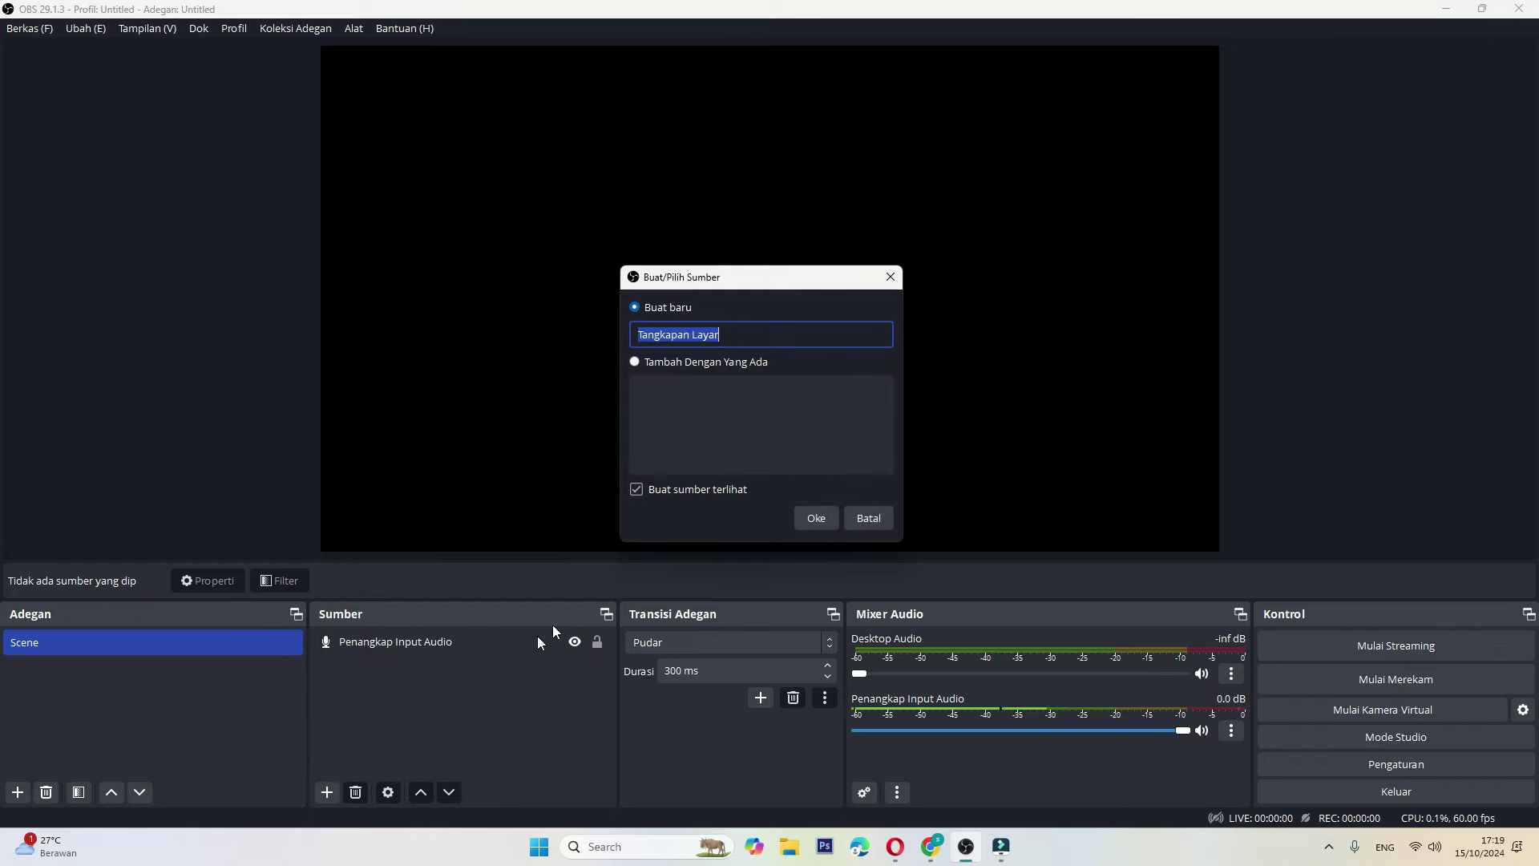
pyautogui.click(802, 520)
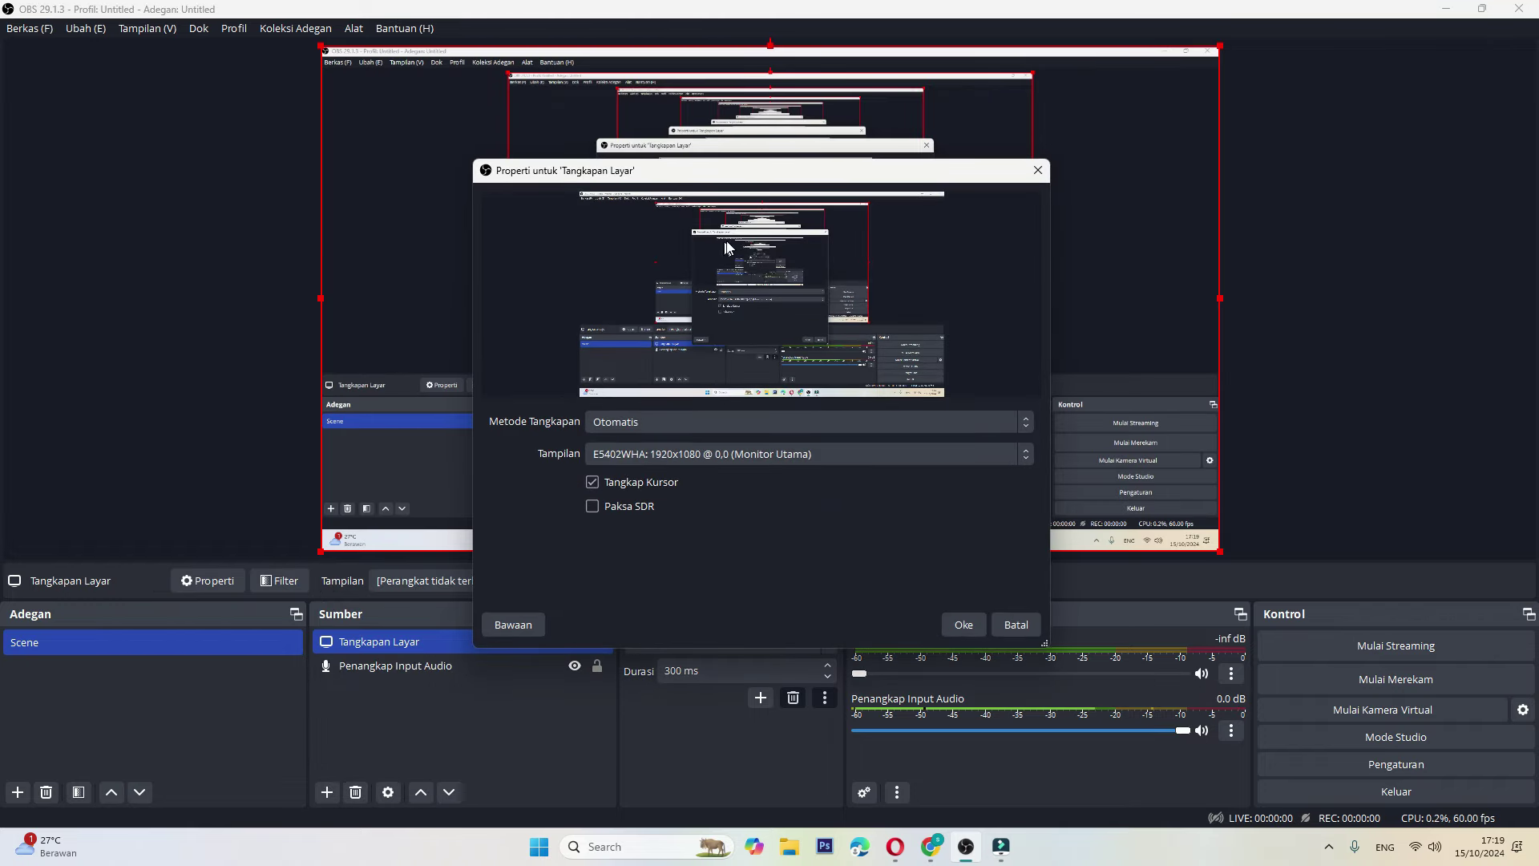
pyautogui.click(755, 454)
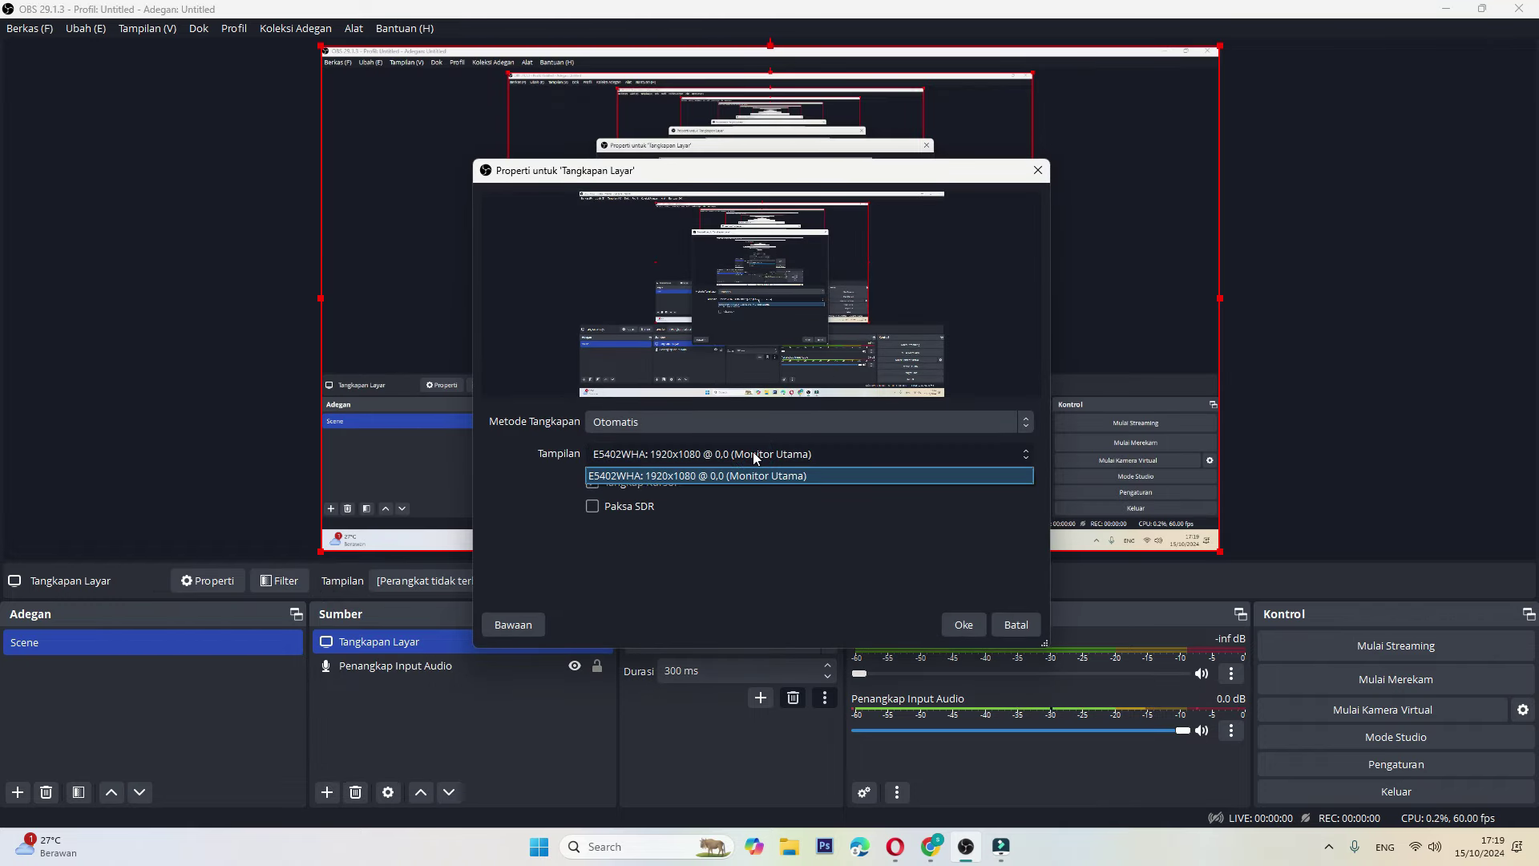
pyautogui.click(754, 455)
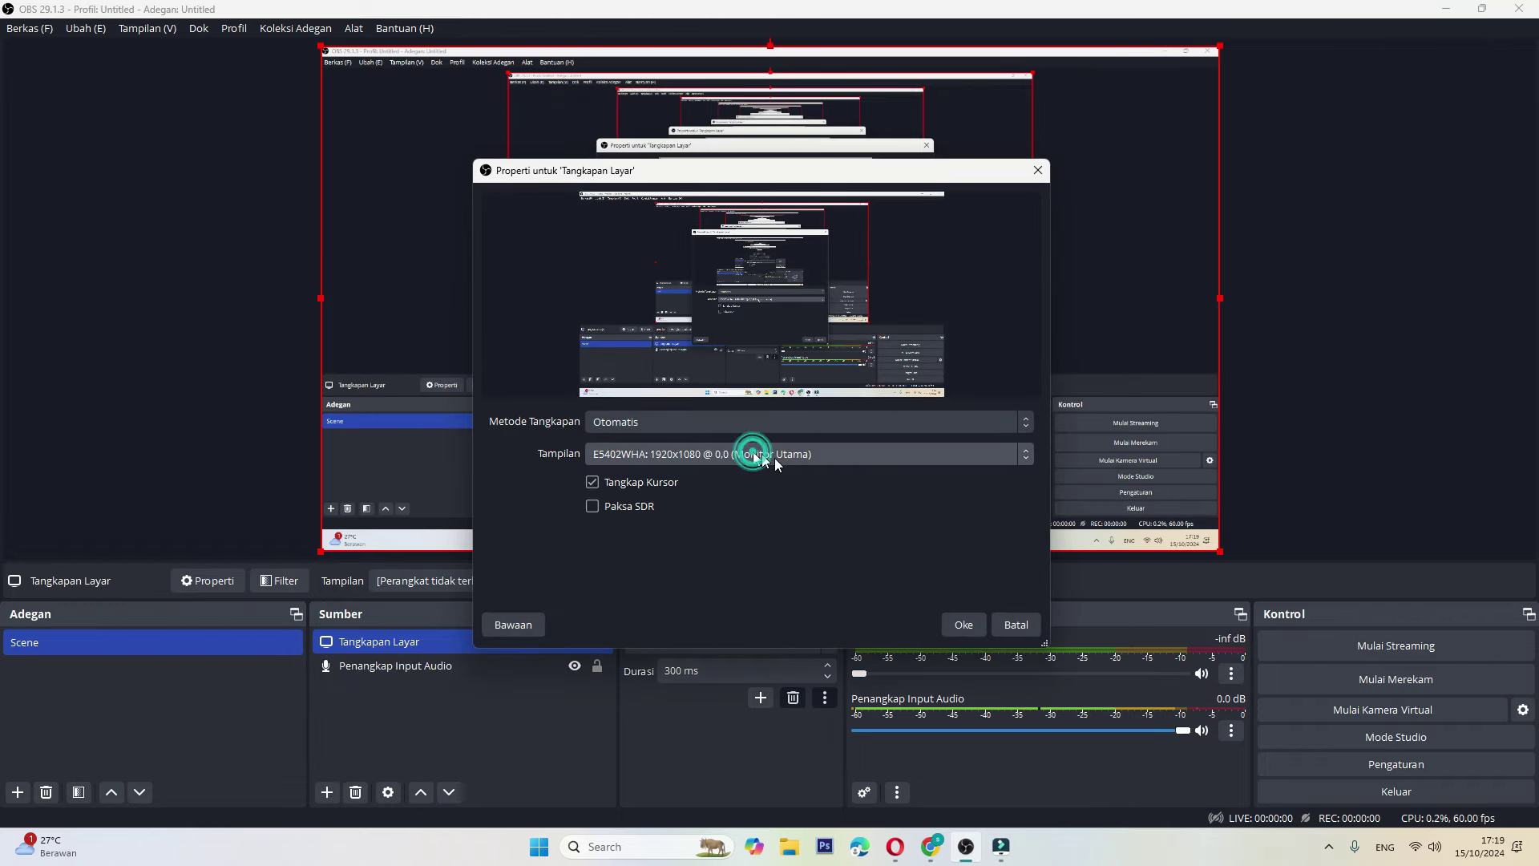
pyautogui.click(967, 623)
pyautogui.keyDown('ctrl'); pyautogui.click(446, 665); pyautogui.keyUp('ctrl')
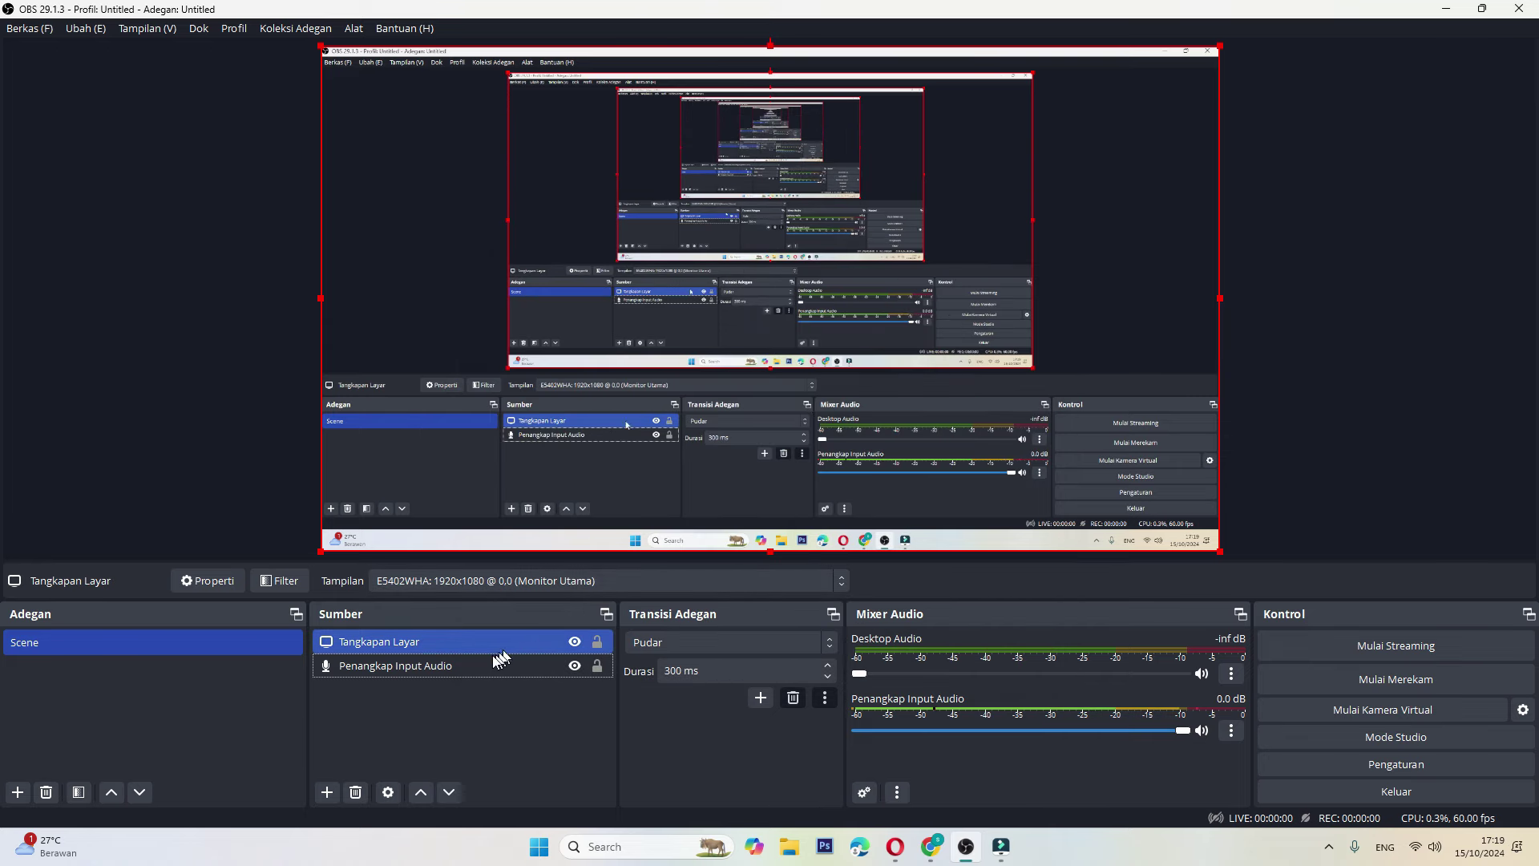
pyautogui.click(447, 660)
pyautogui.click(446, 646)
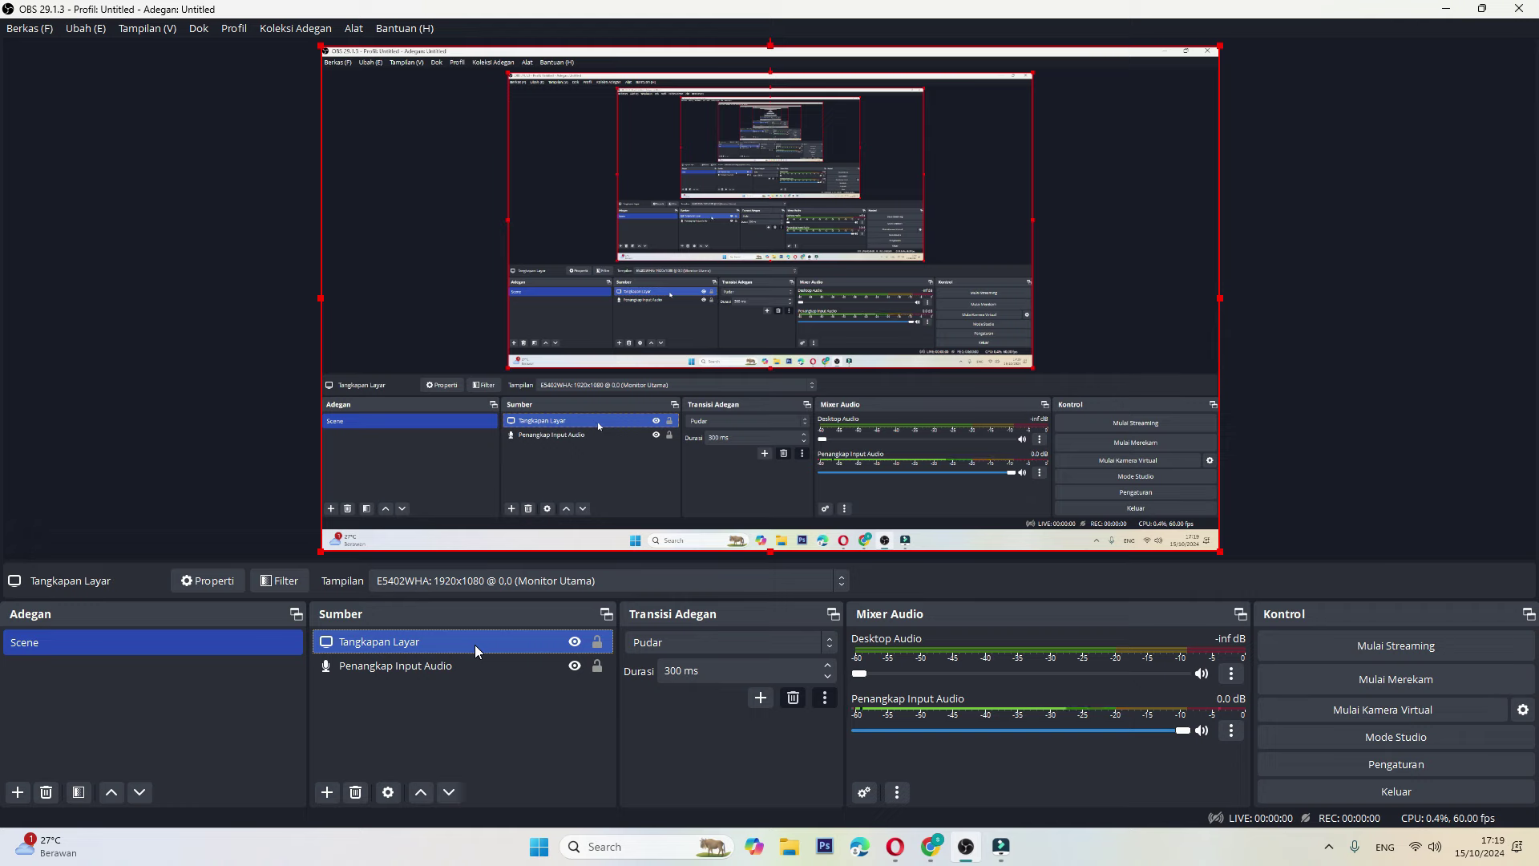
pyautogui.keyDown('ctrl'); pyautogui.click(474, 657); pyautogui.keyUp('ctrl')
pyautogui.click(476, 661)
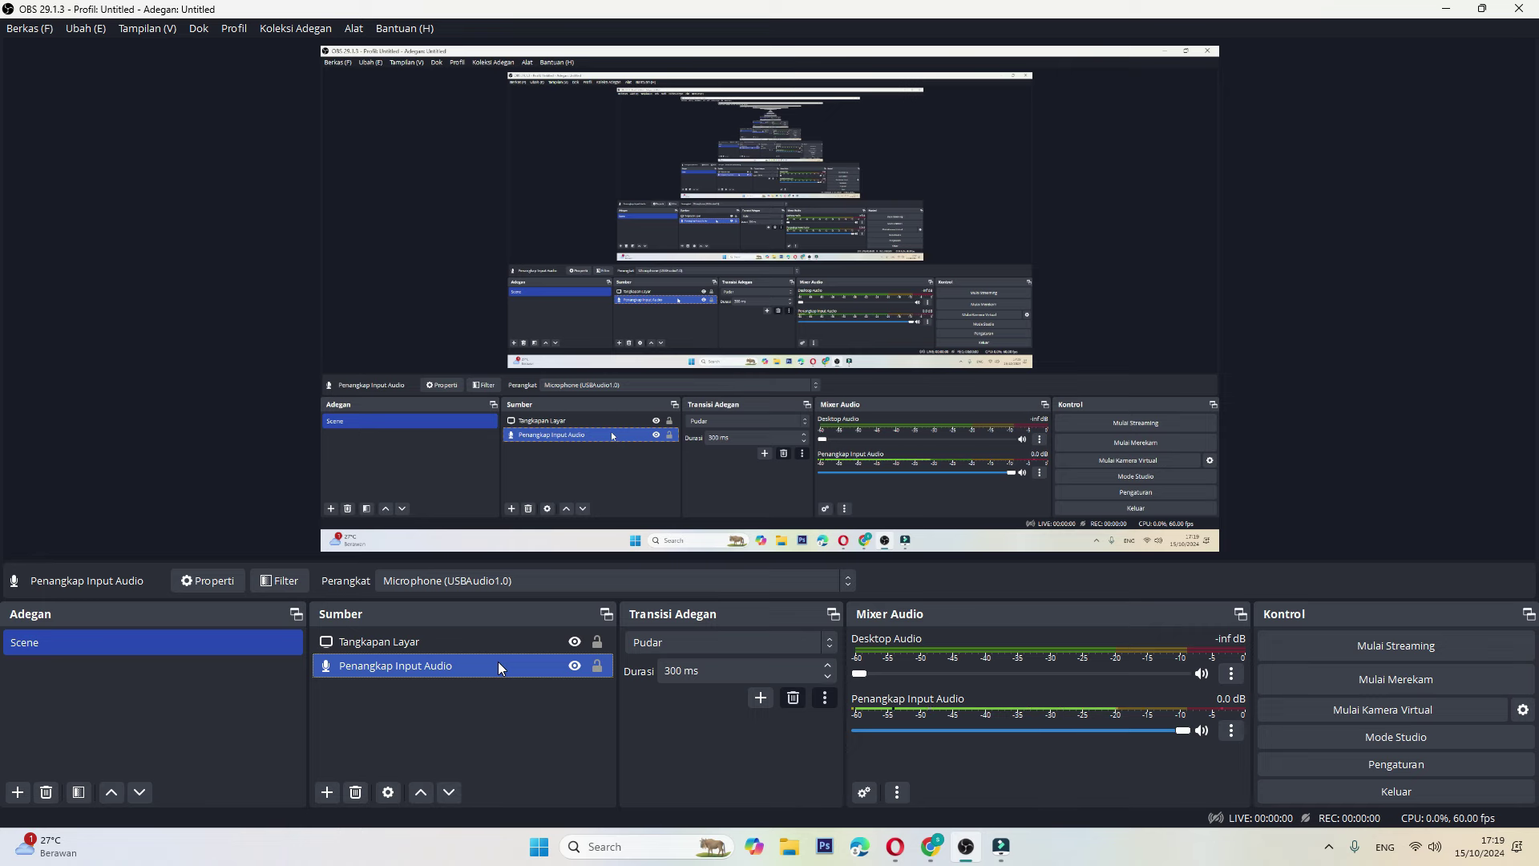
# - Switch from OBS to YouTube in Chrome and open the channel's live streaming page
pyautogui.click(1446, 9)
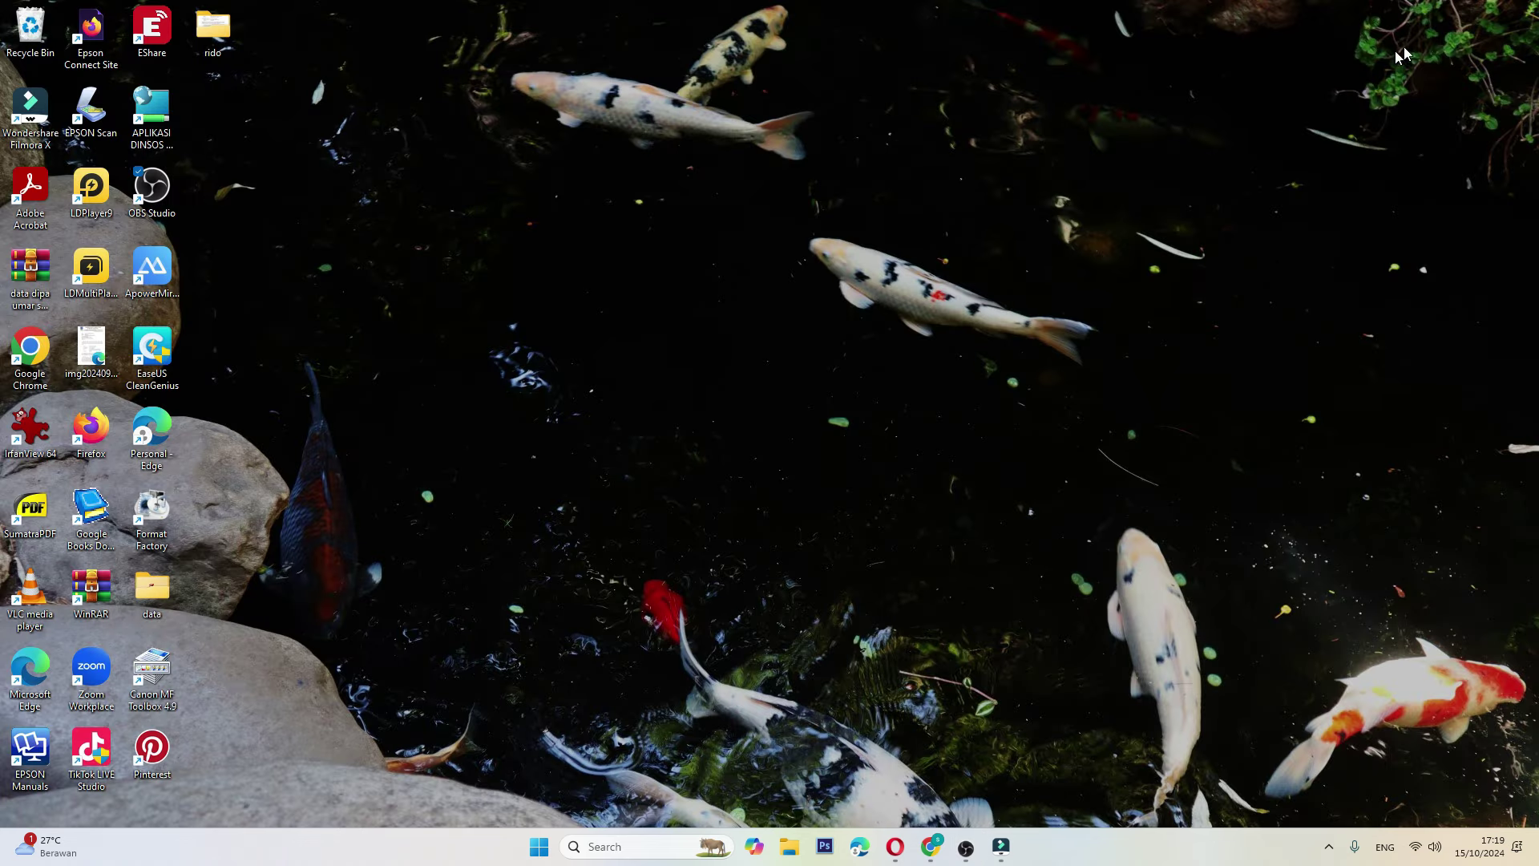
pyautogui.click(931, 846)
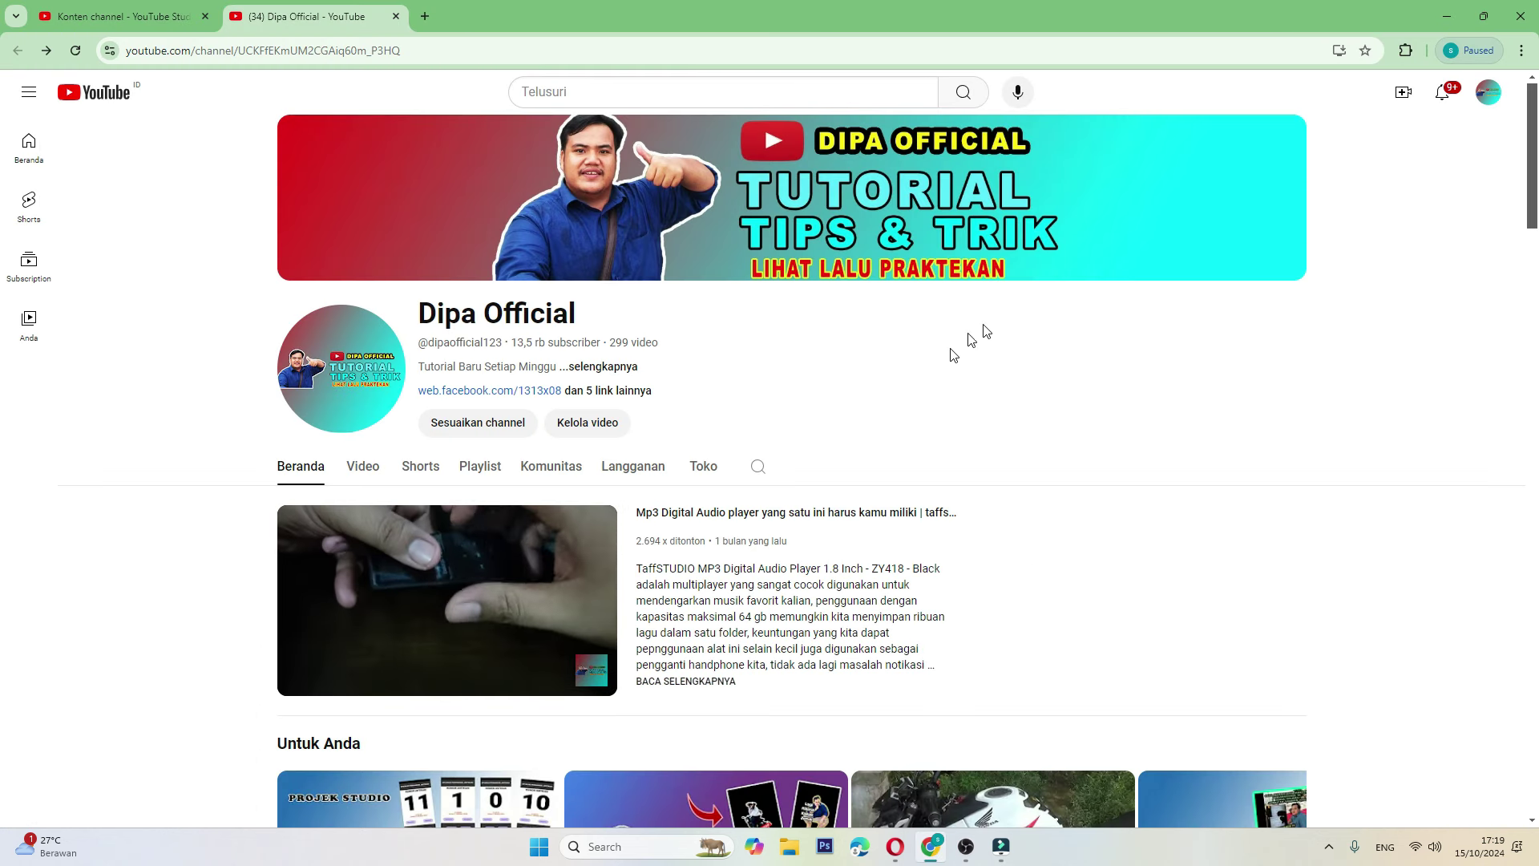
pyautogui.click(1404, 96)
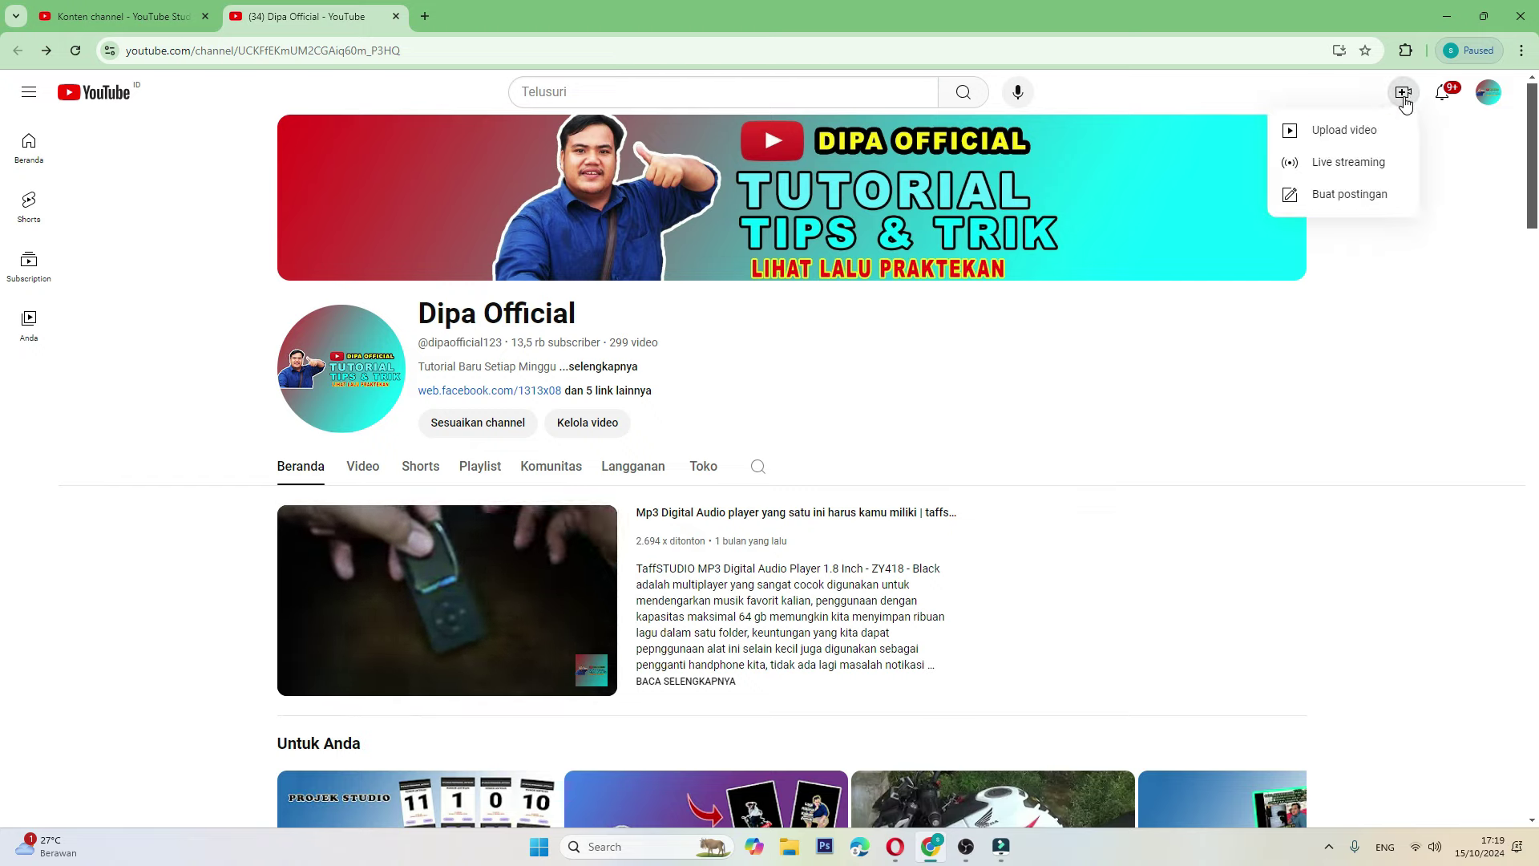
pyautogui.click(1339, 162)
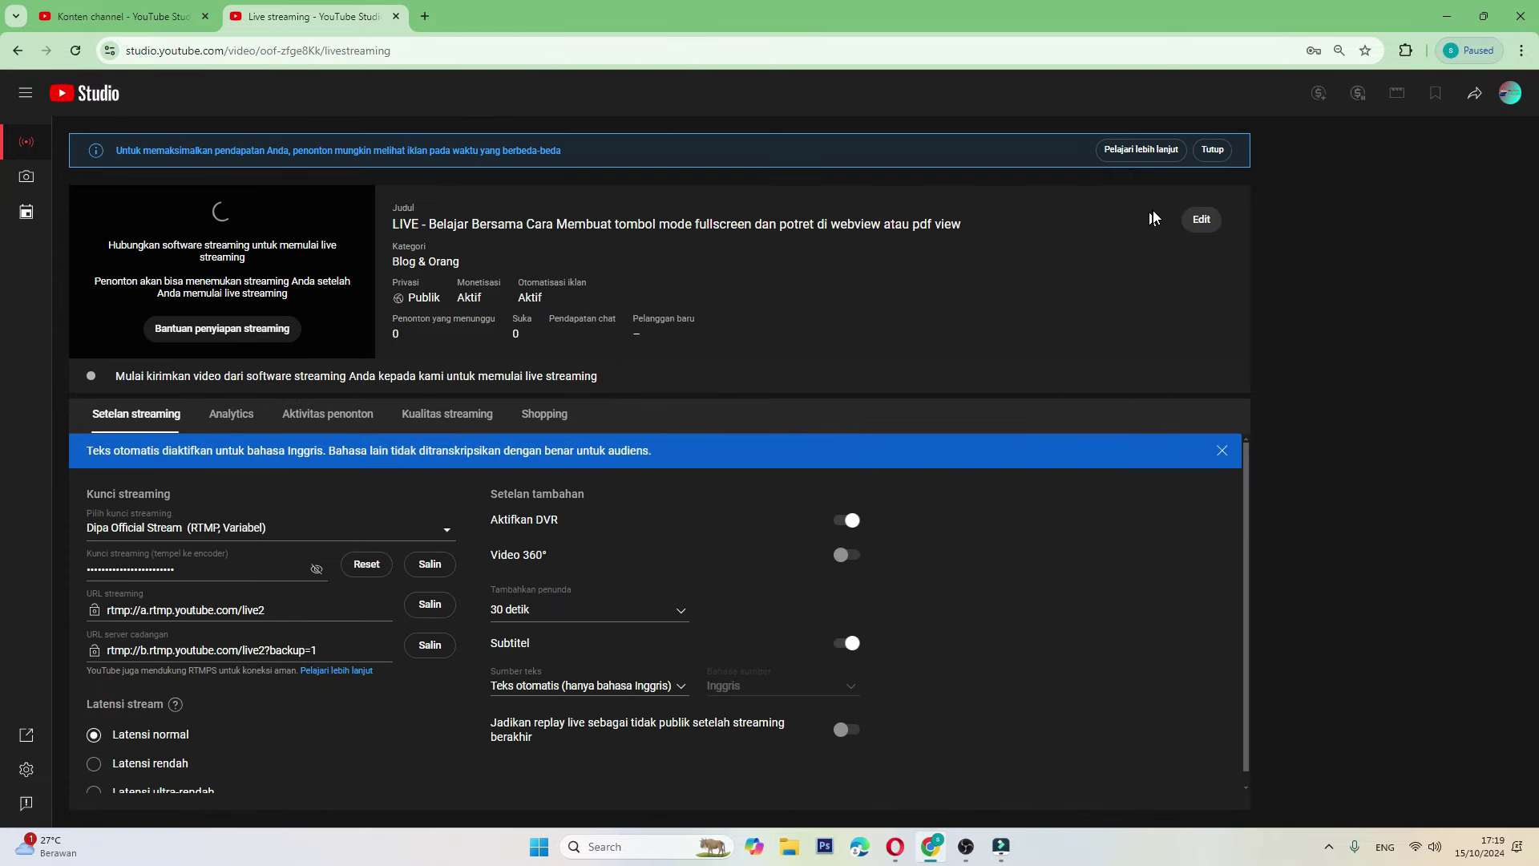
# - Open the stream's edit settings and review its title, description, visibility, category, thumbnail, playlist and audience details
pyautogui.scroll(-1, 739, 411)
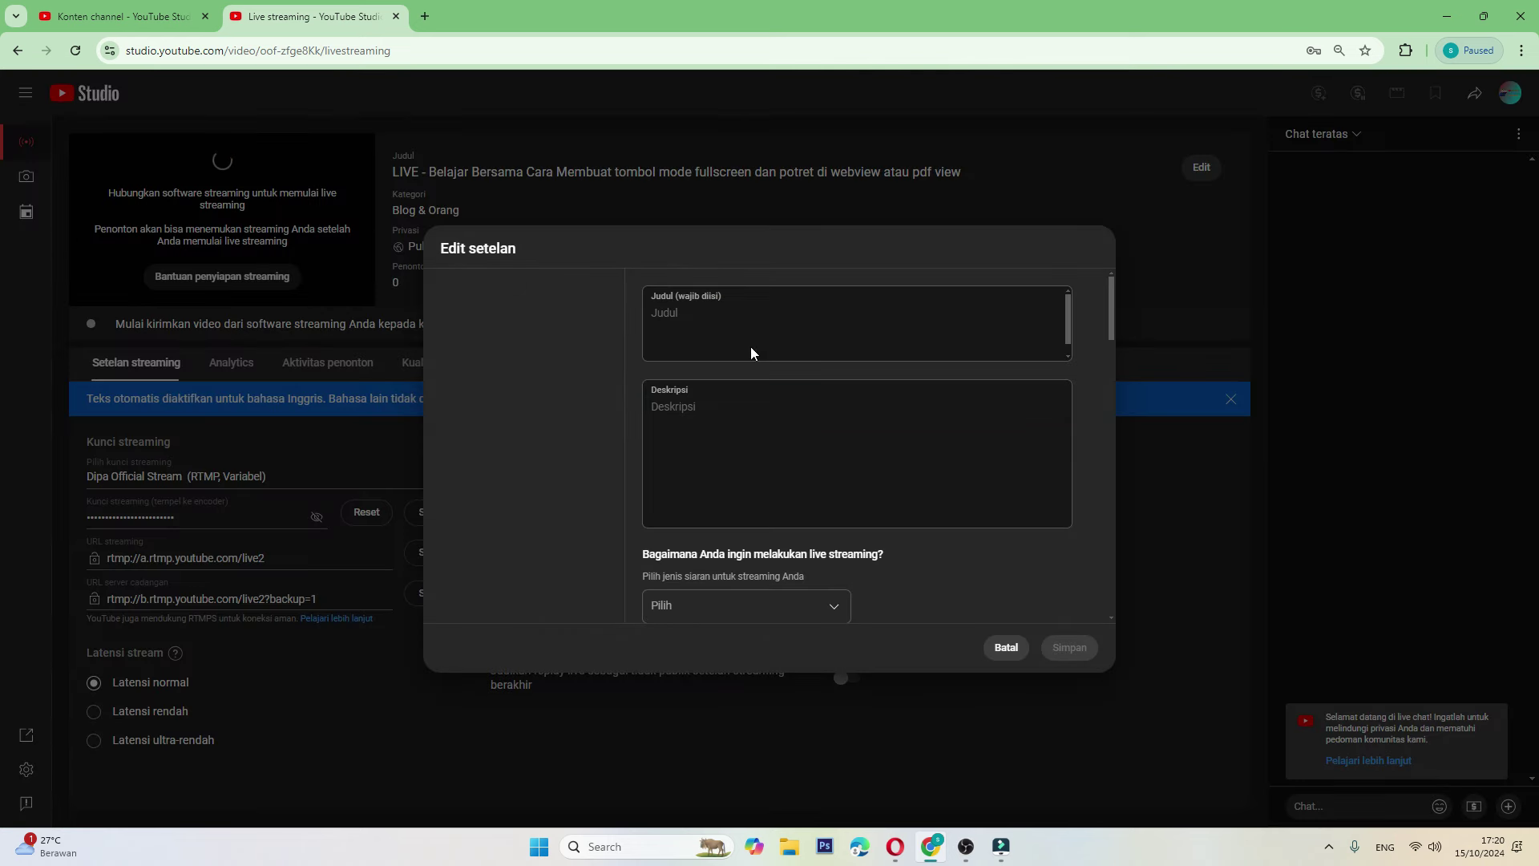
pyautogui.click(765, 350)
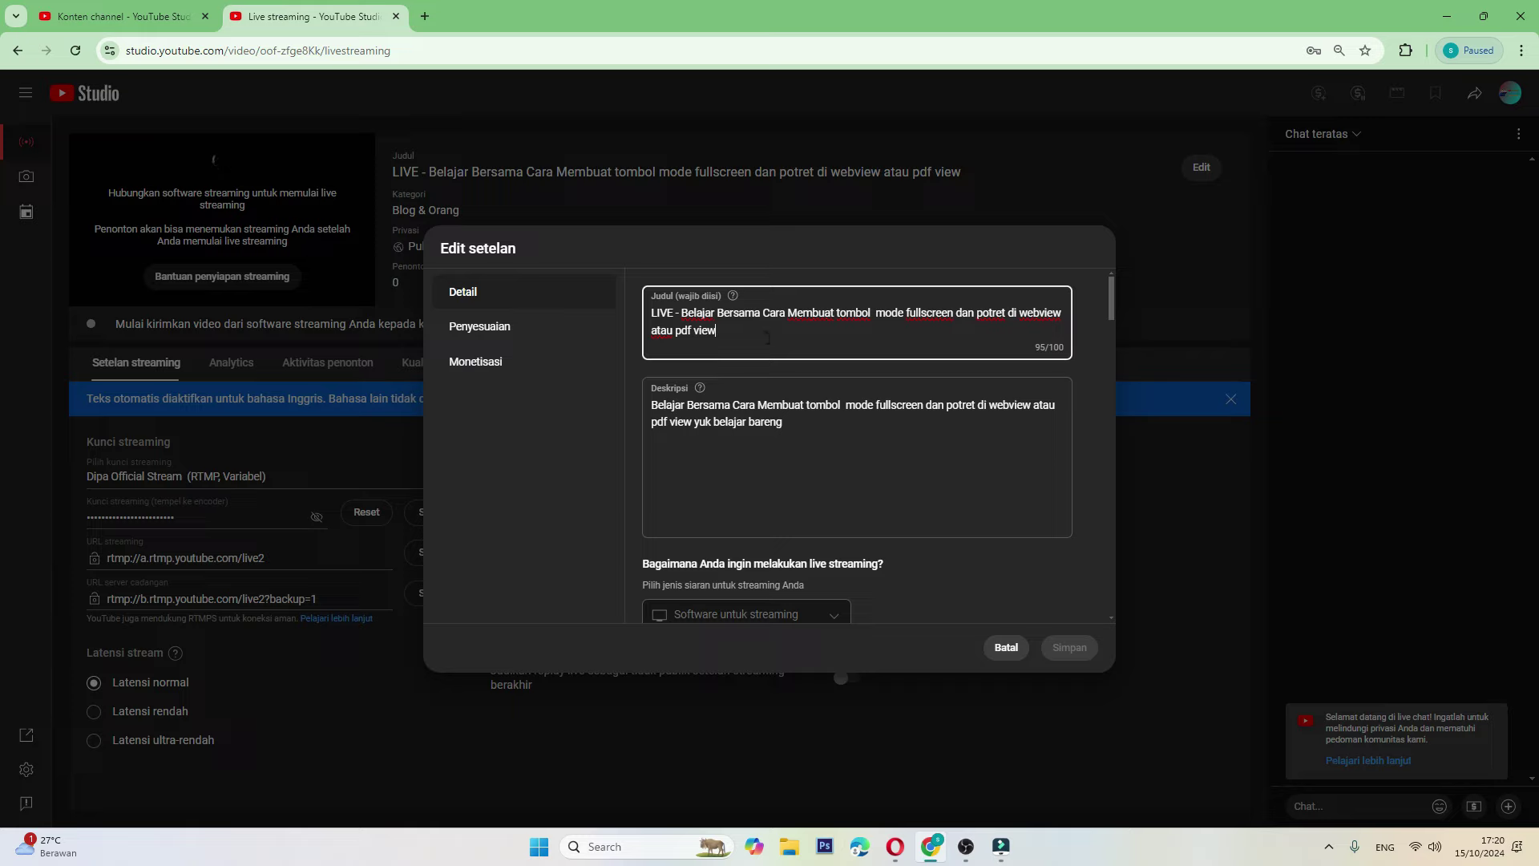
pyautogui.click(808, 411)
pyautogui.scroll(-4, 820, 511)
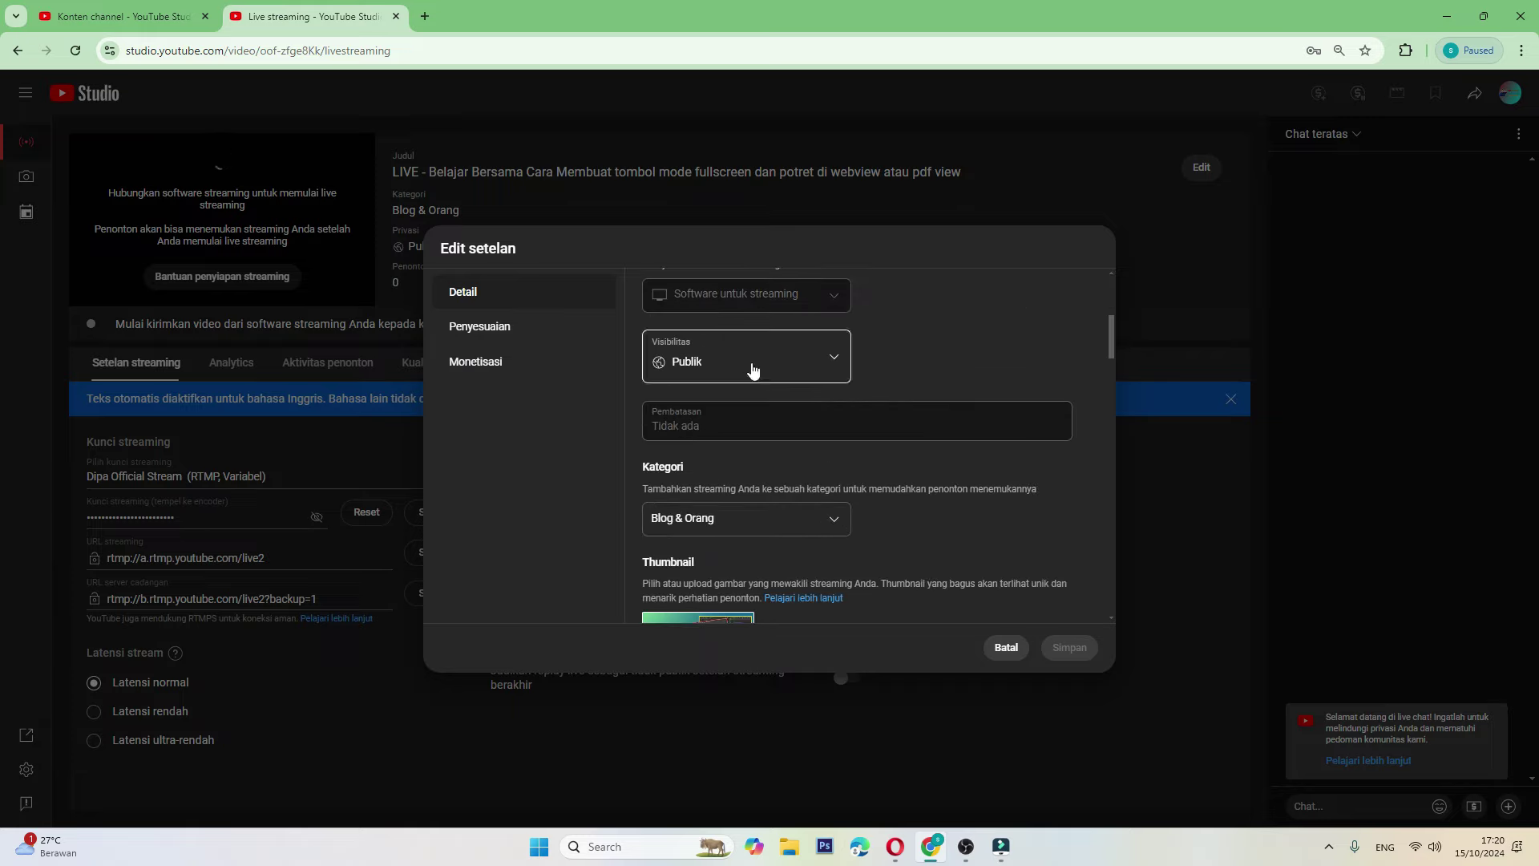
pyautogui.scroll(-3, 805, 528)
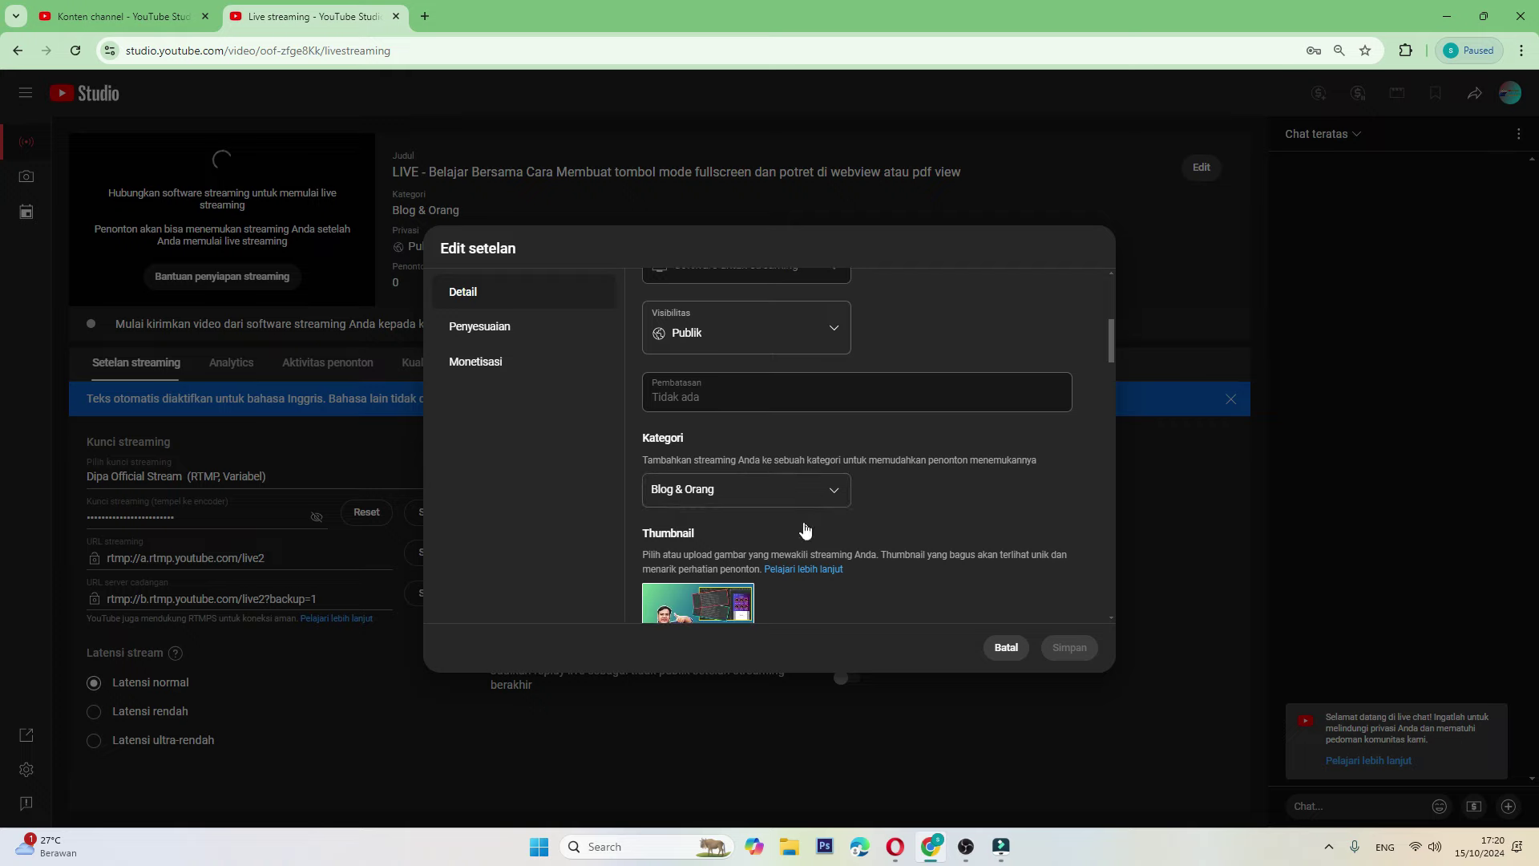
pyautogui.moveTo(717, 409)
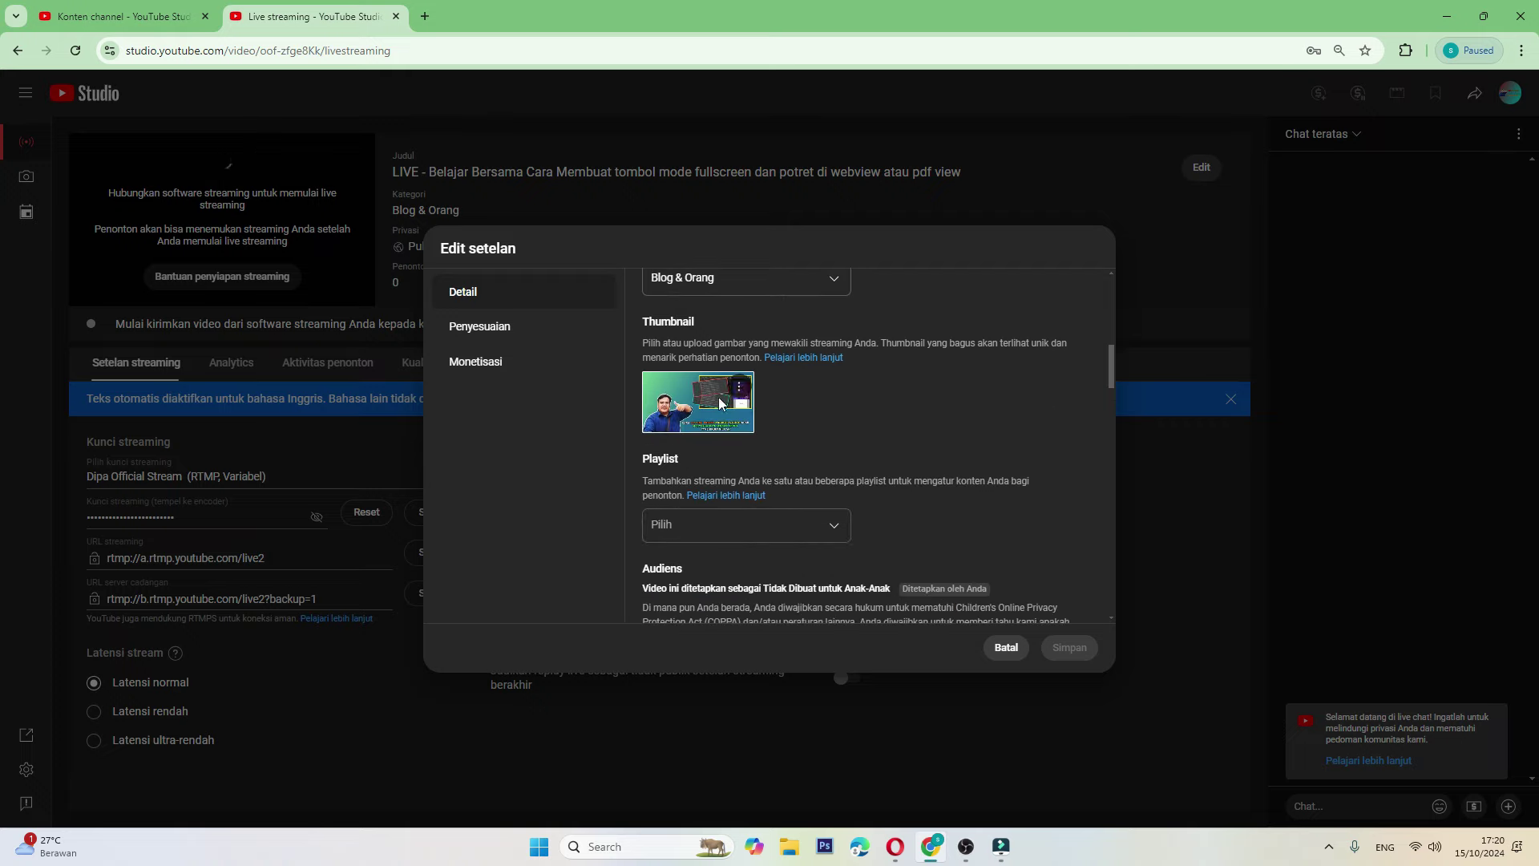
pyautogui.click(838, 537)
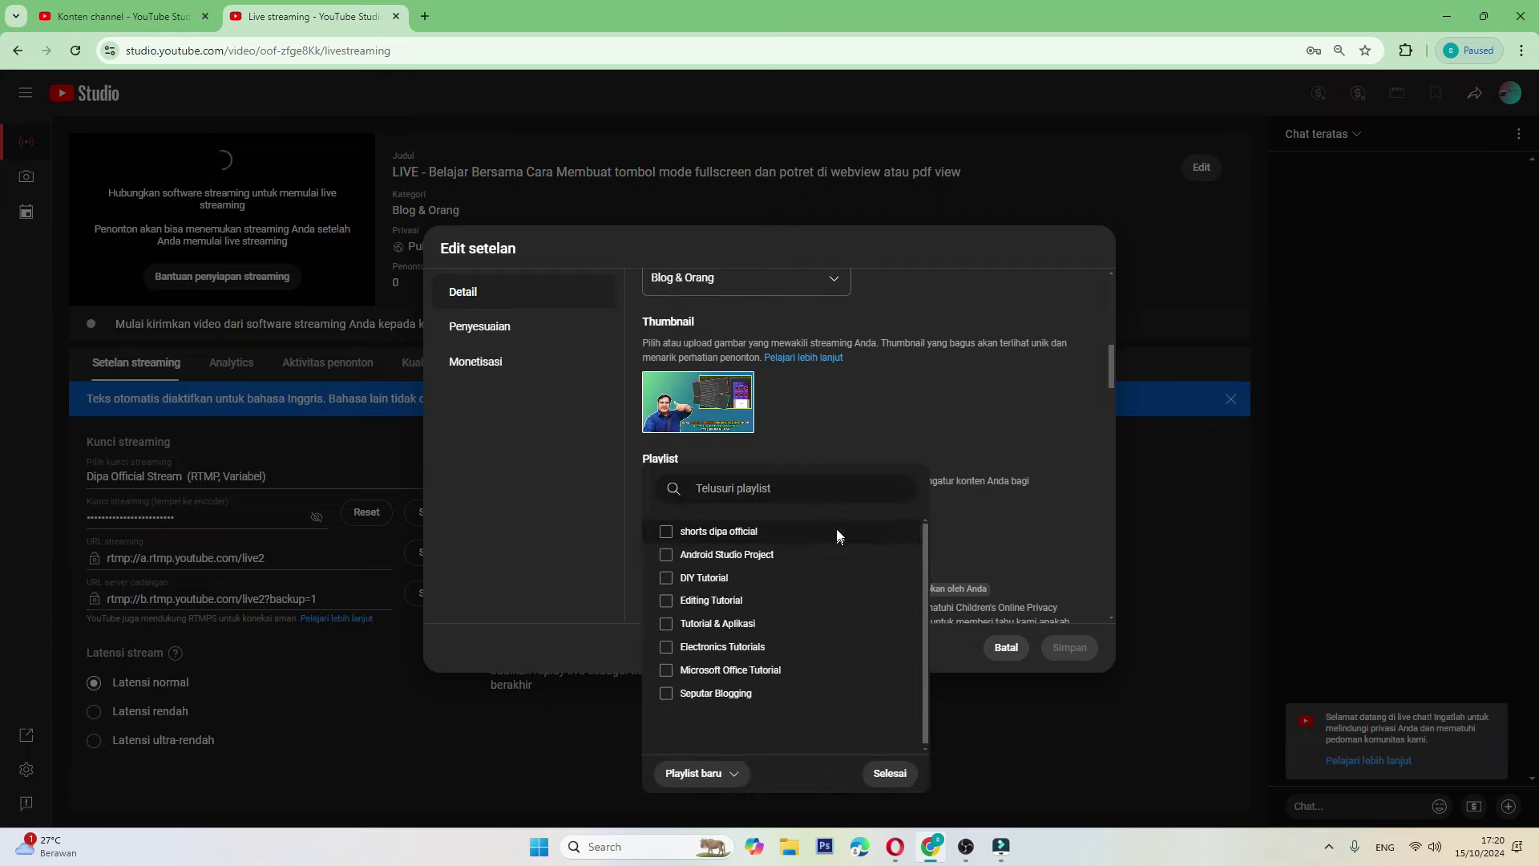
pyautogui.click(980, 502)
pyautogui.scroll(-3, 1003, 491)
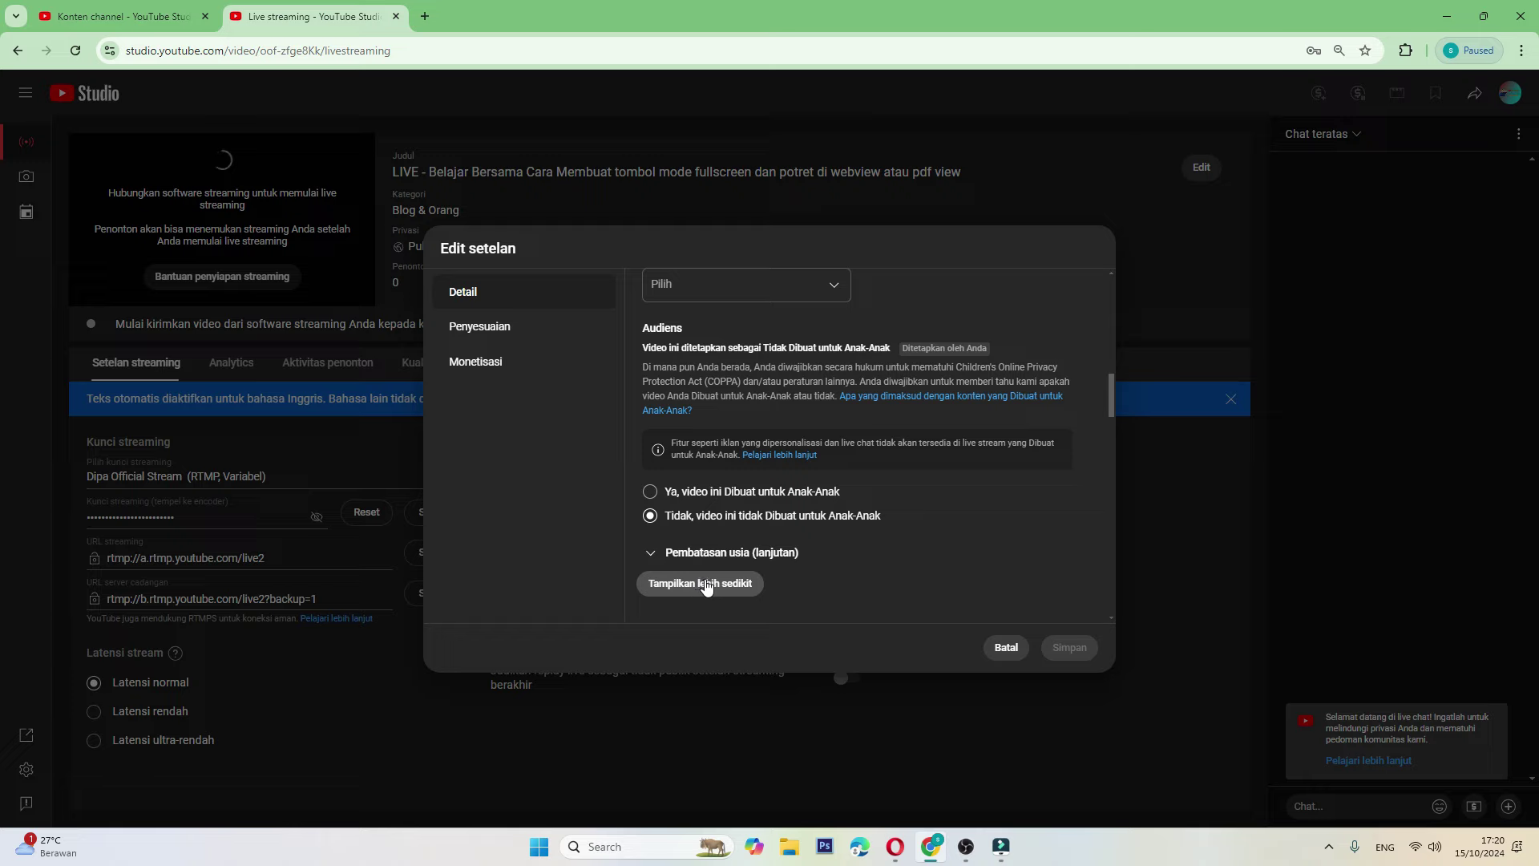
# - Examine the stream's customization (Penyesuaian) and monetization (Monetisasi) settings, including message delay and ad frequency
pyautogui.click(525, 322)
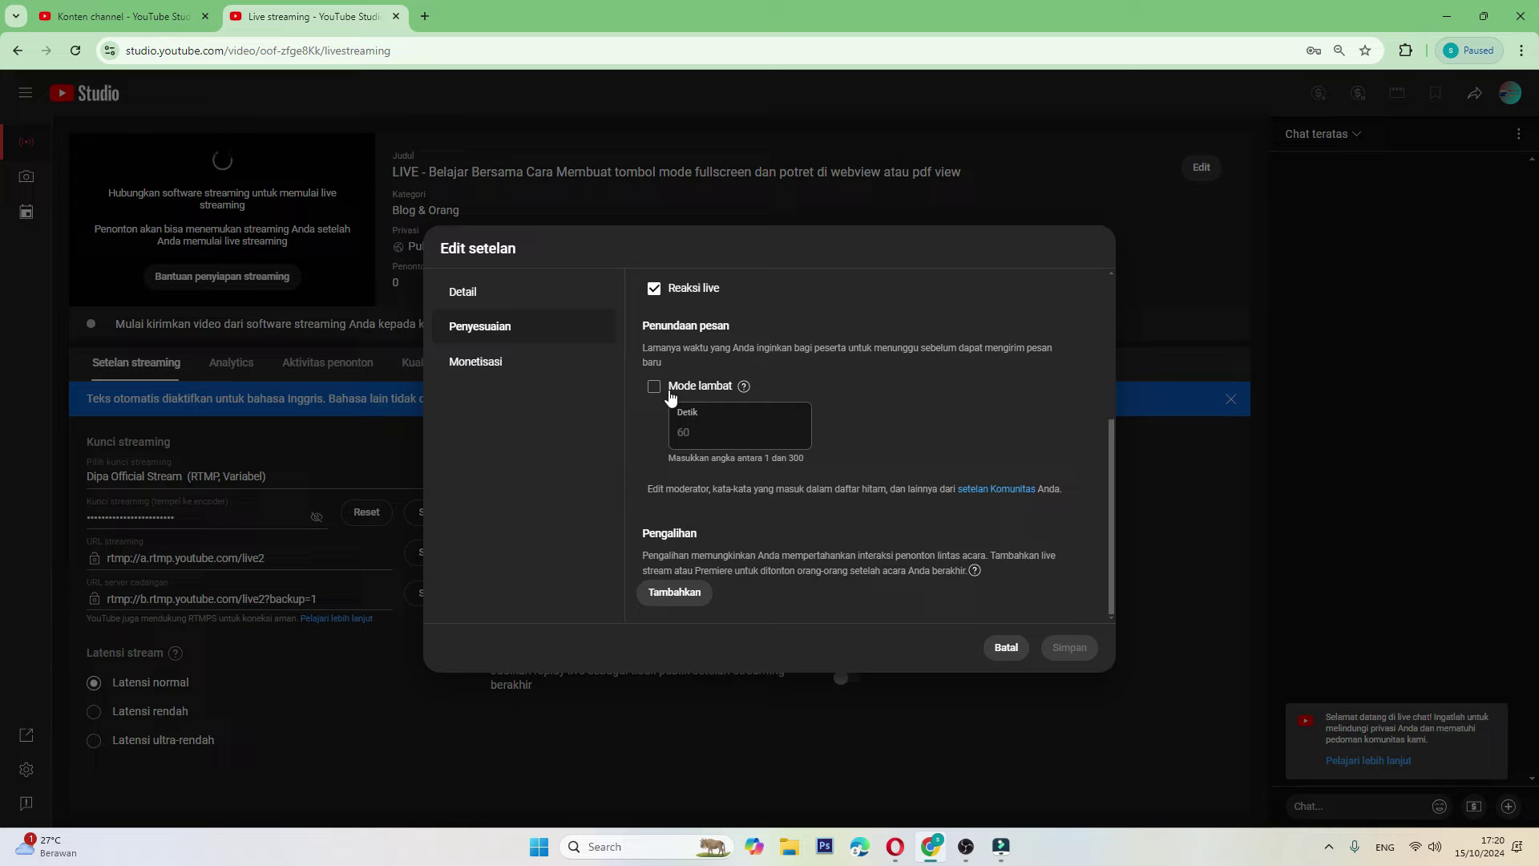
pyautogui.click(484, 367)
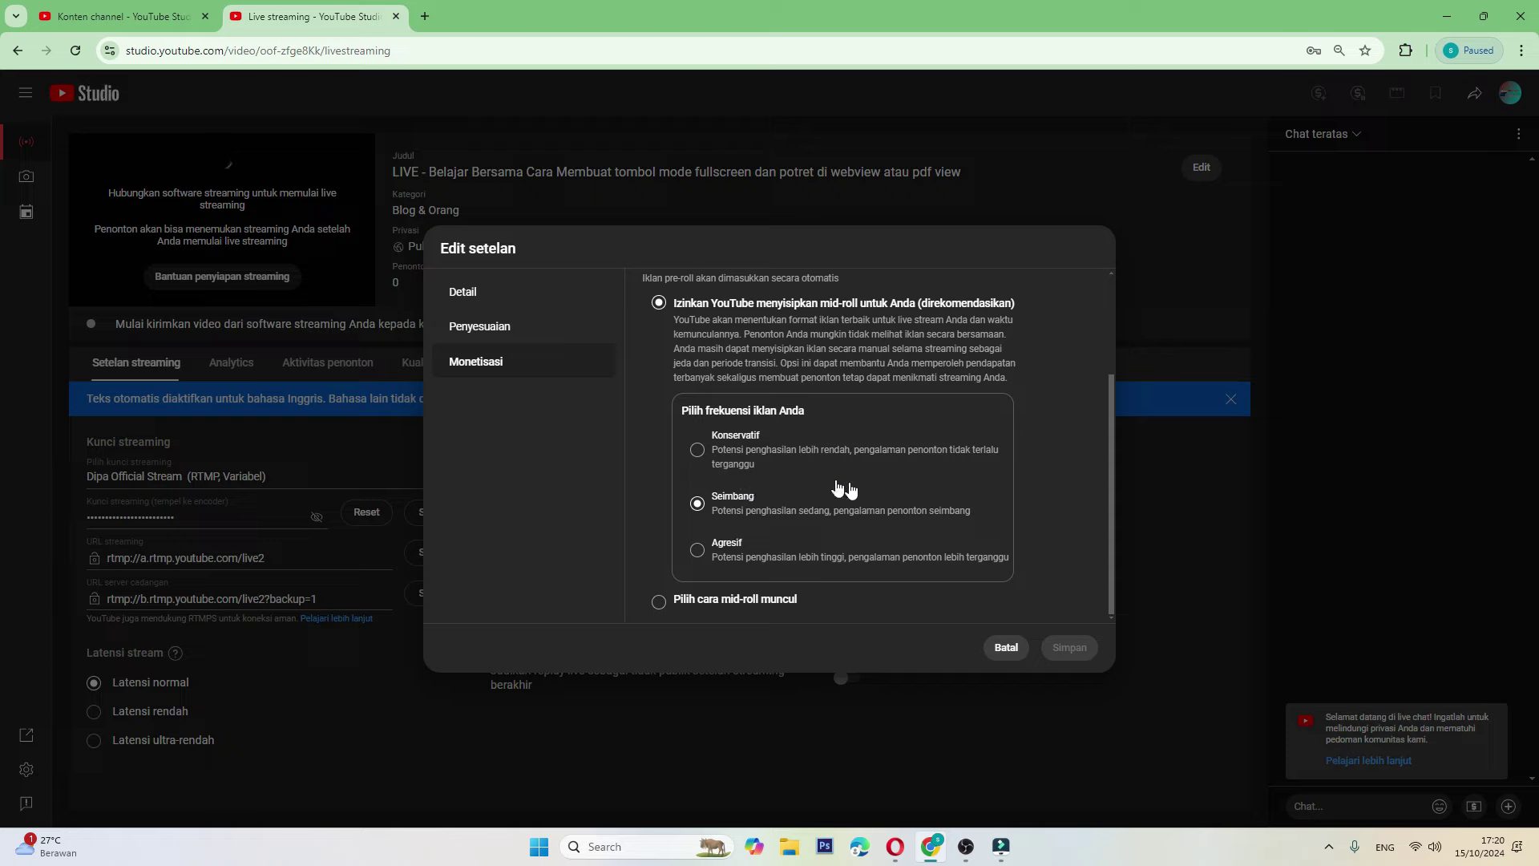
pyautogui.scroll(2, 666, 387)
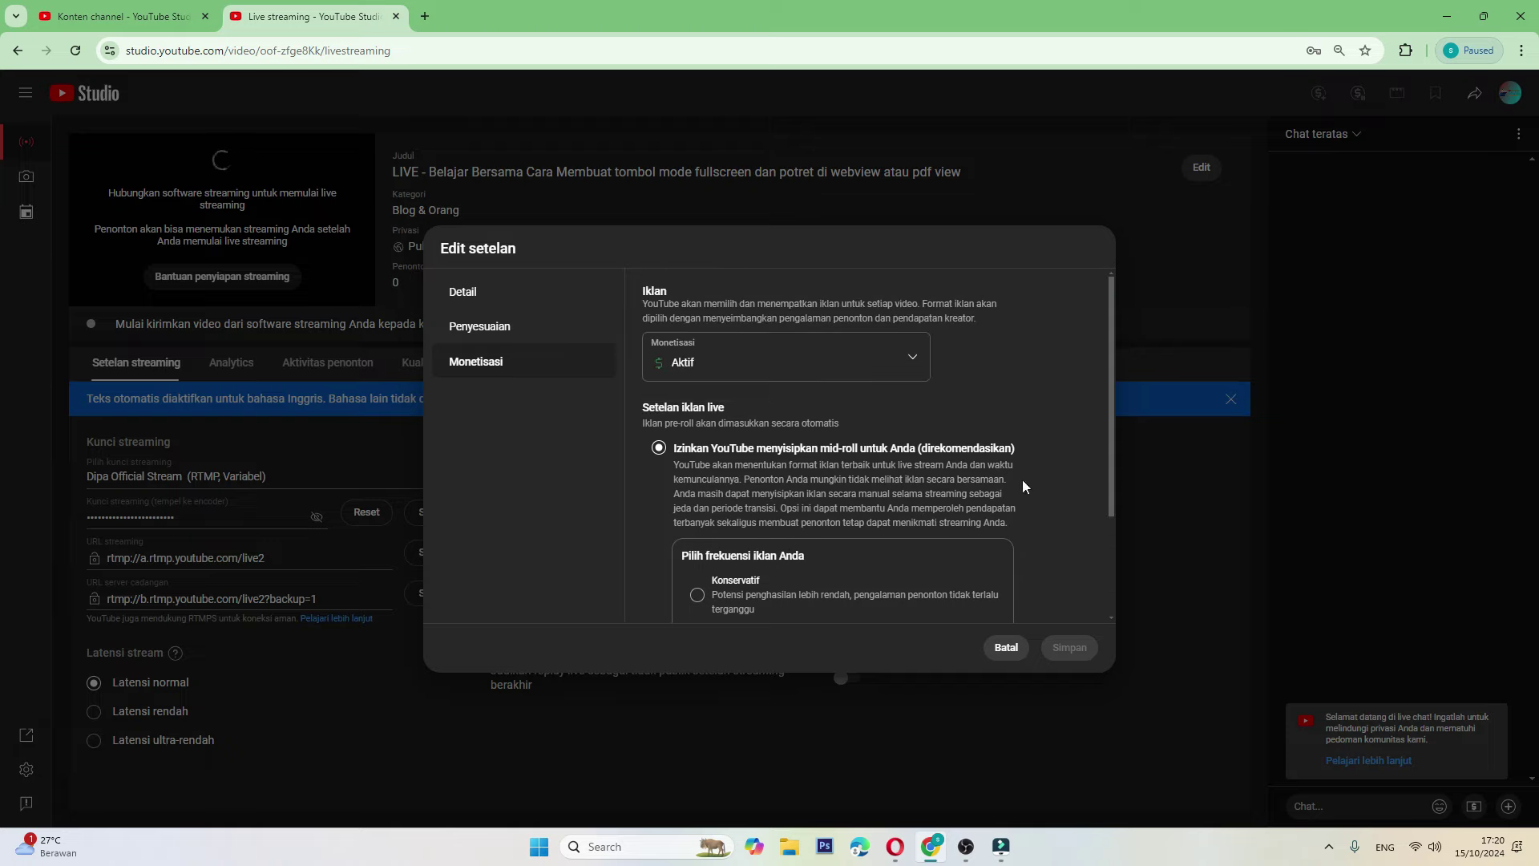
# - Return to the stream details, close the edit settings without saving, and dismiss the automatic captions notice
pyautogui.click(497, 290)
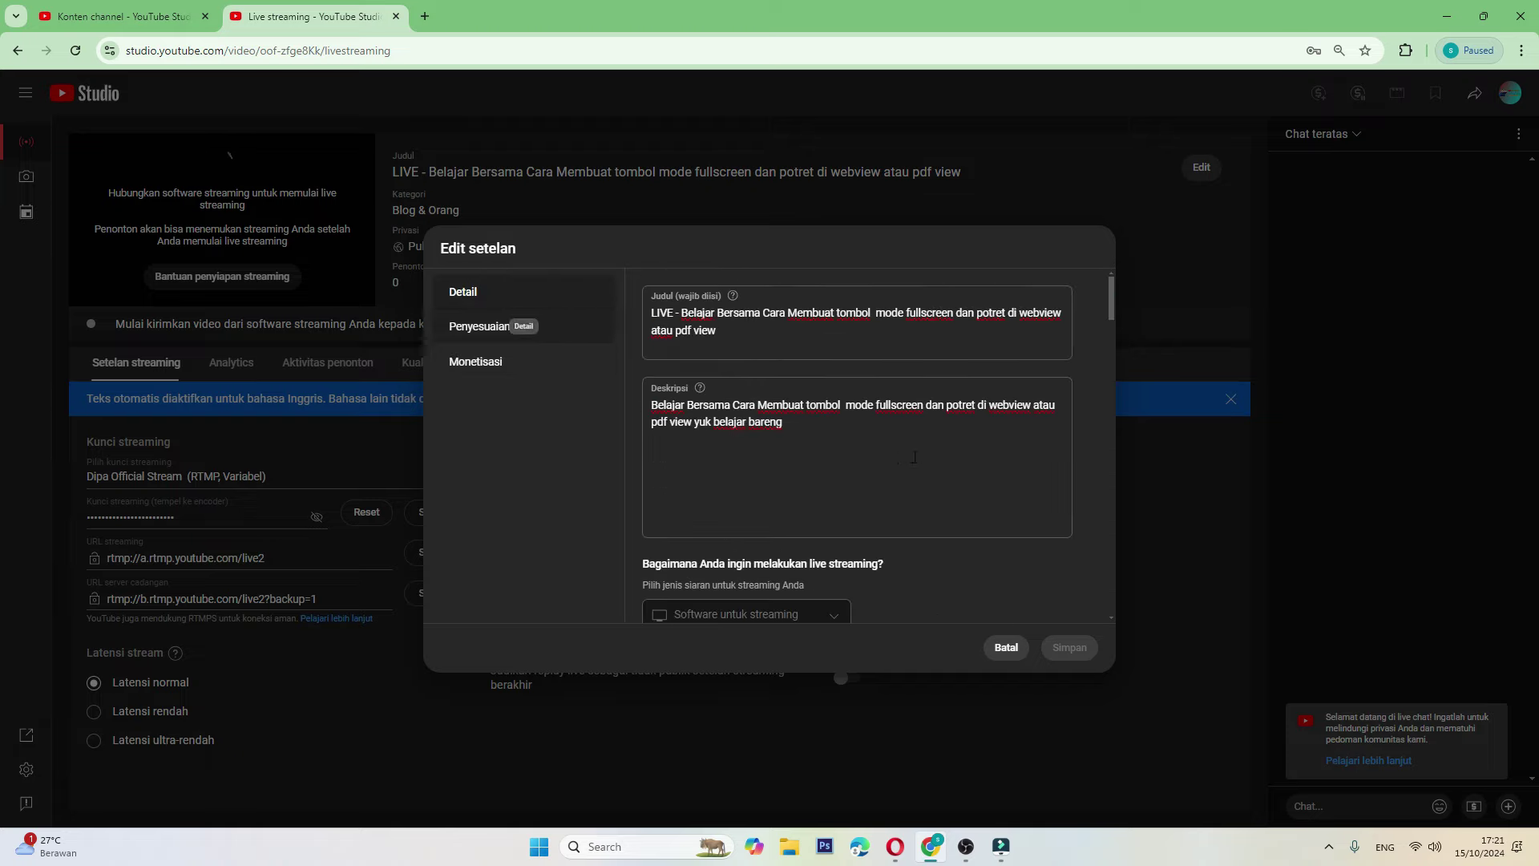
pyautogui.click(914, 457)
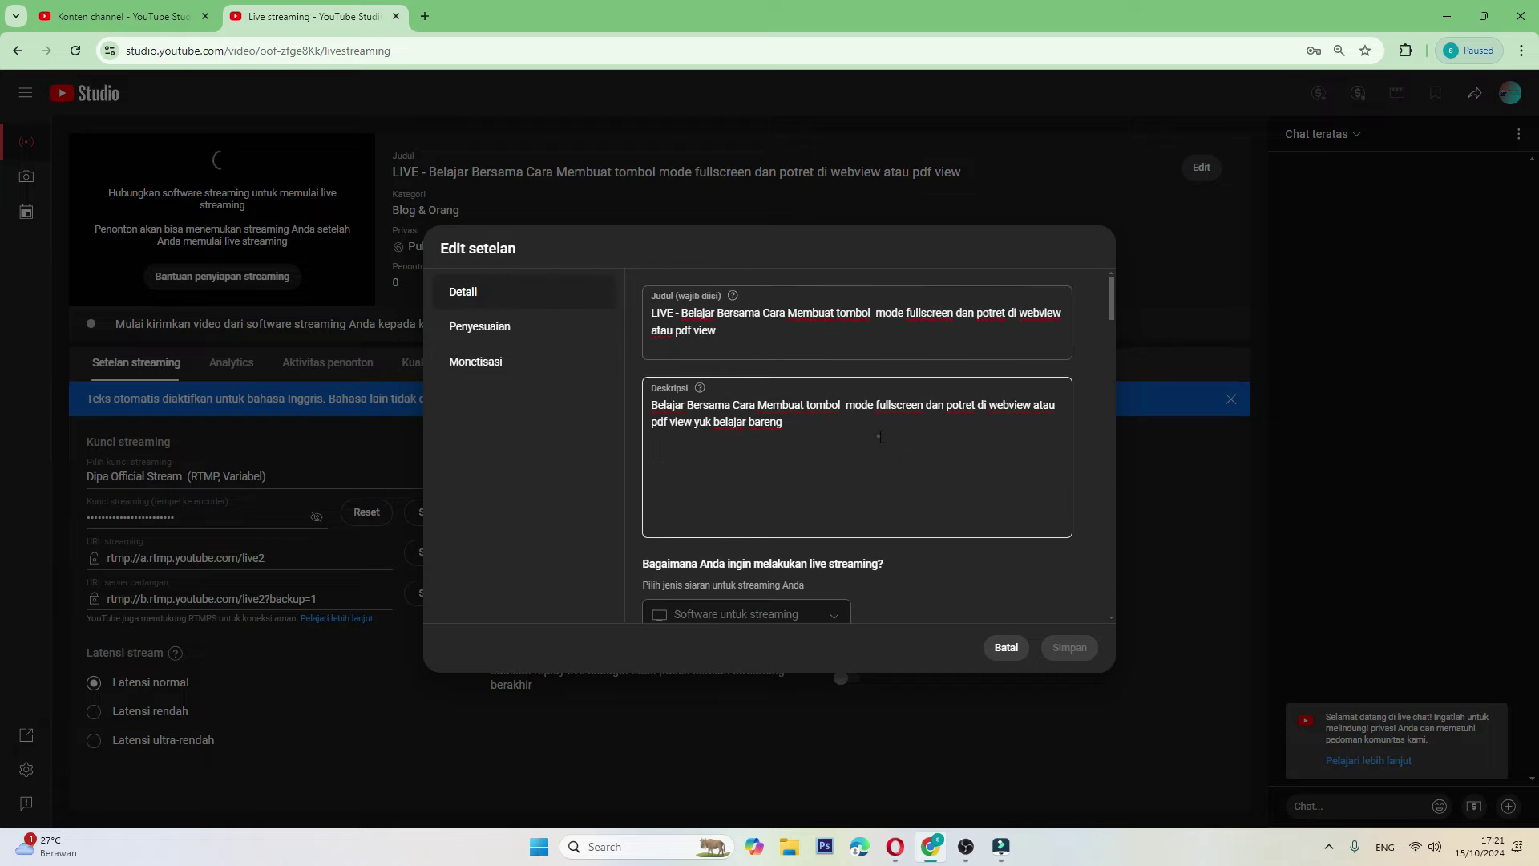
pyautogui.click(1011, 651)
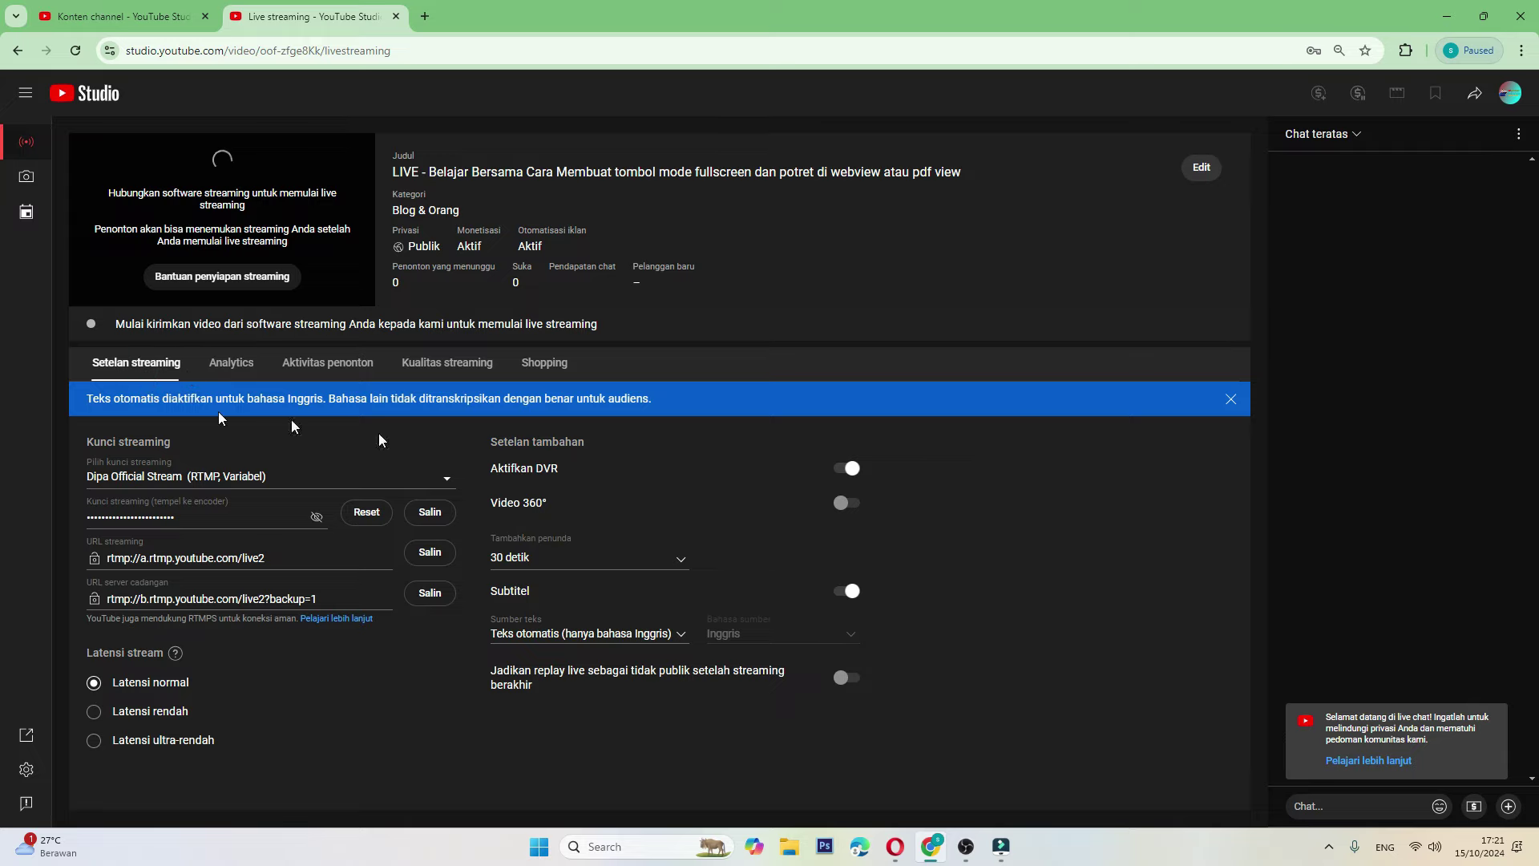
pyautogui.click(1231, 399)
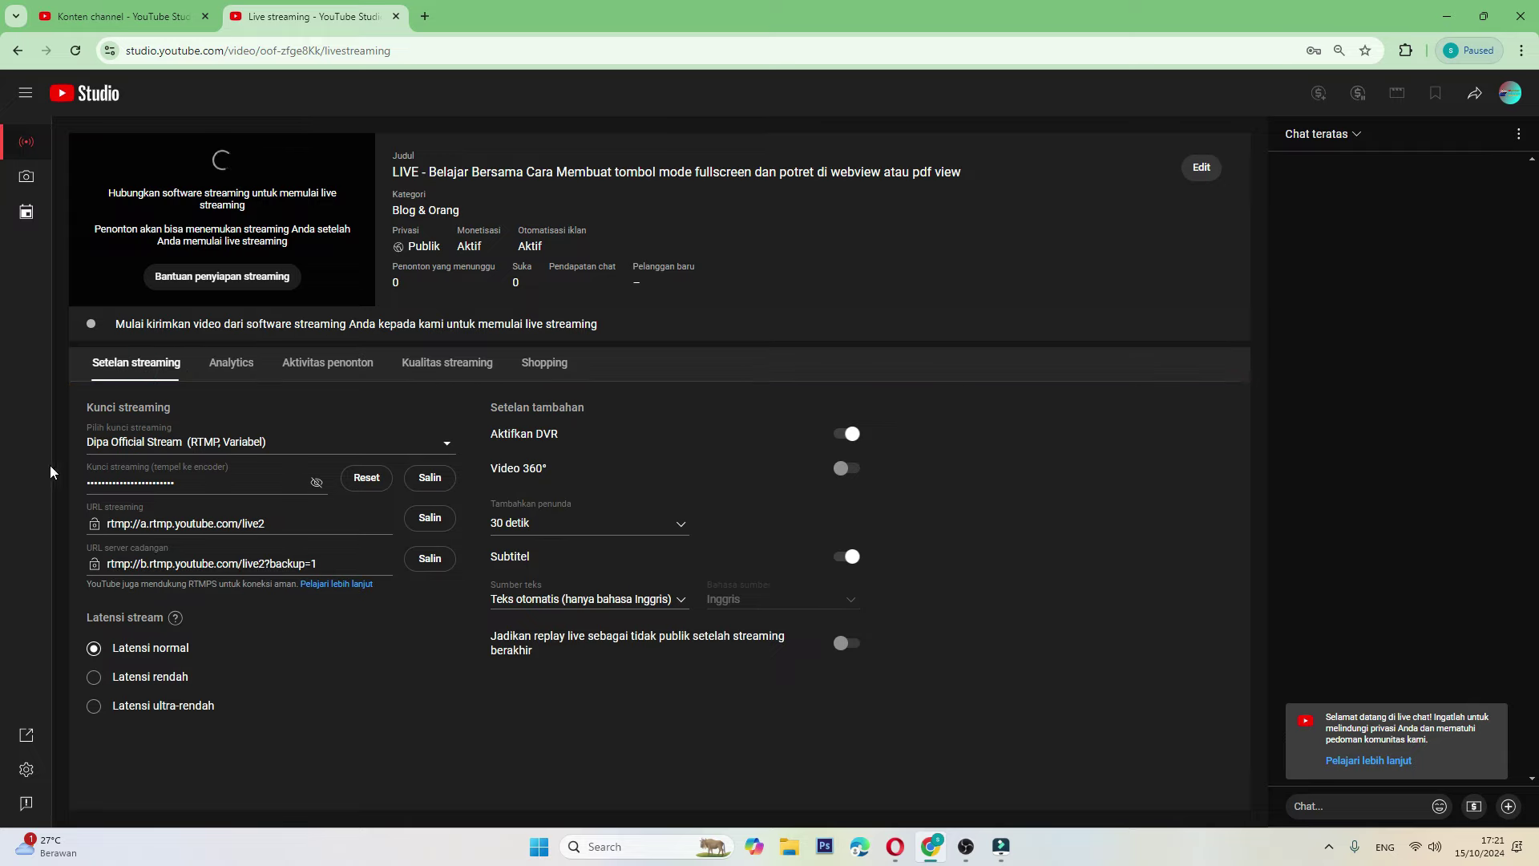
# - Examine the form for creating a new stream key, then cancel it and keep the existing key selected
pyautogui.click(94, 452)
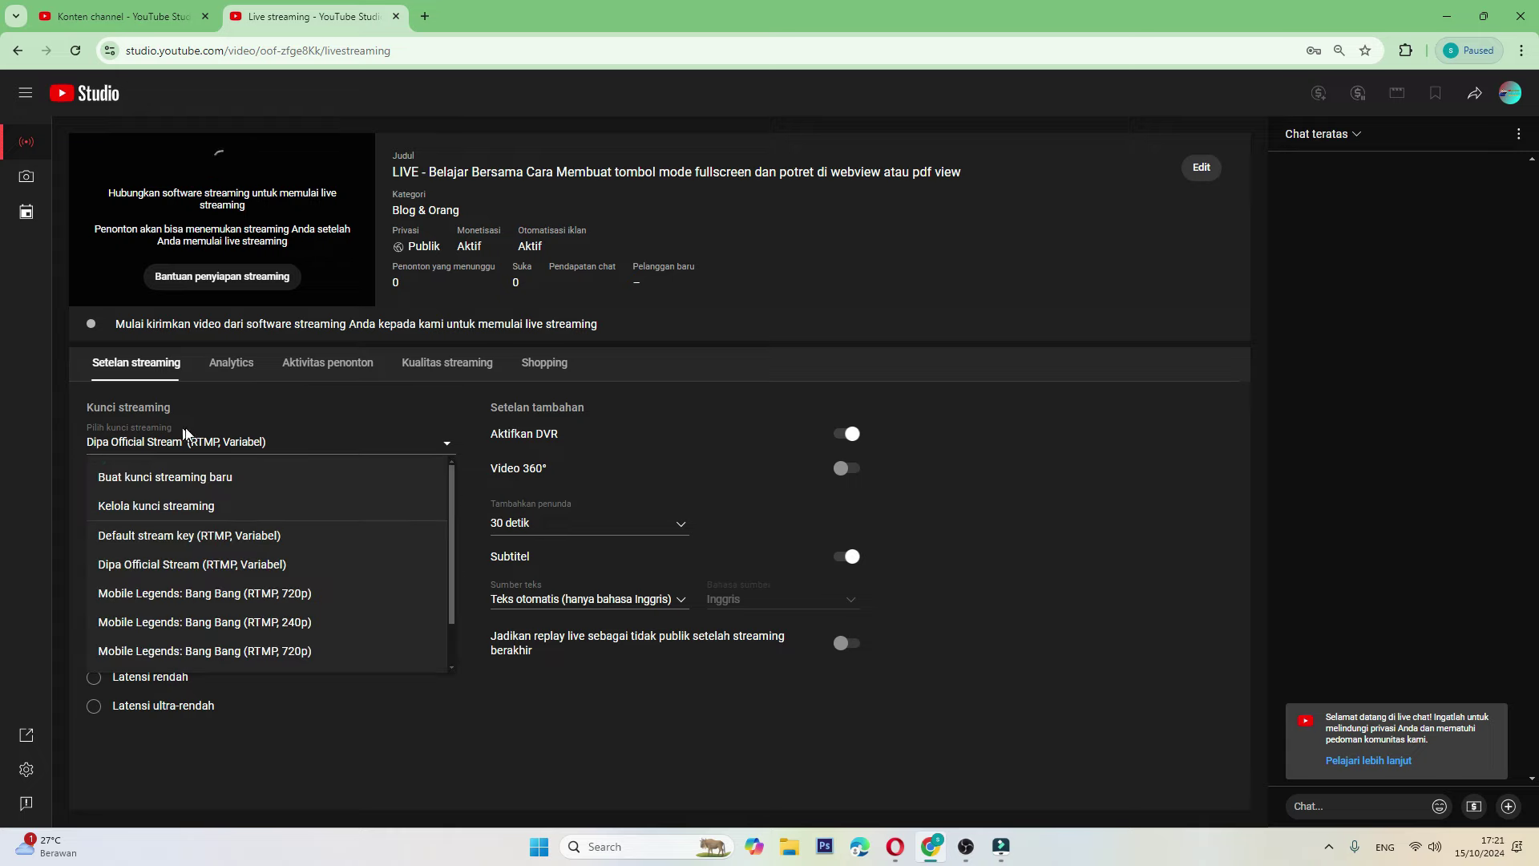
pyautogui.click(192, 477)
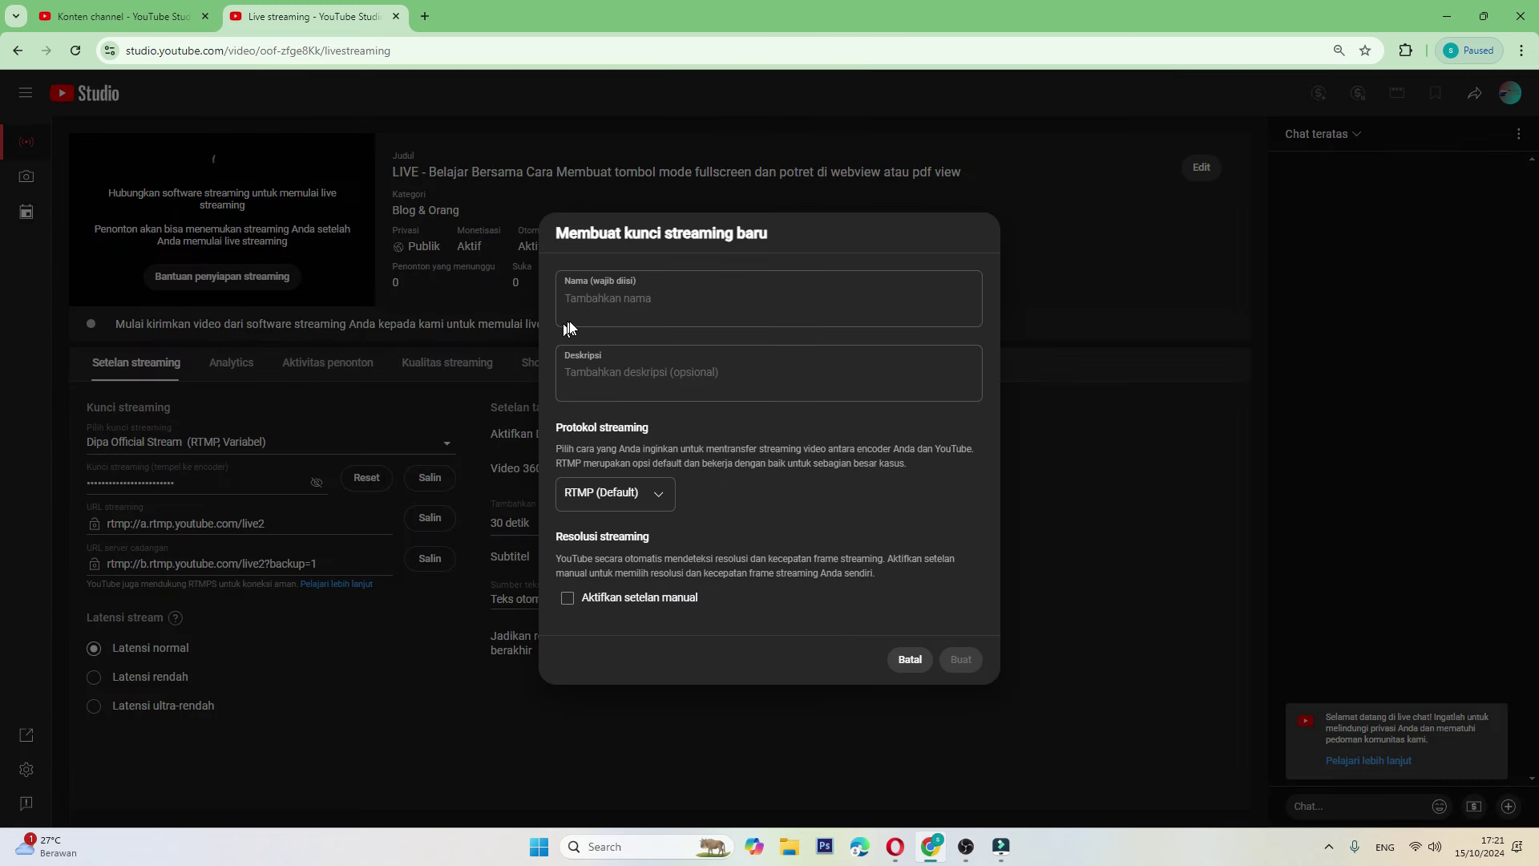
pyautogui.click(601, 313)
pyautogui.click(893, 657)
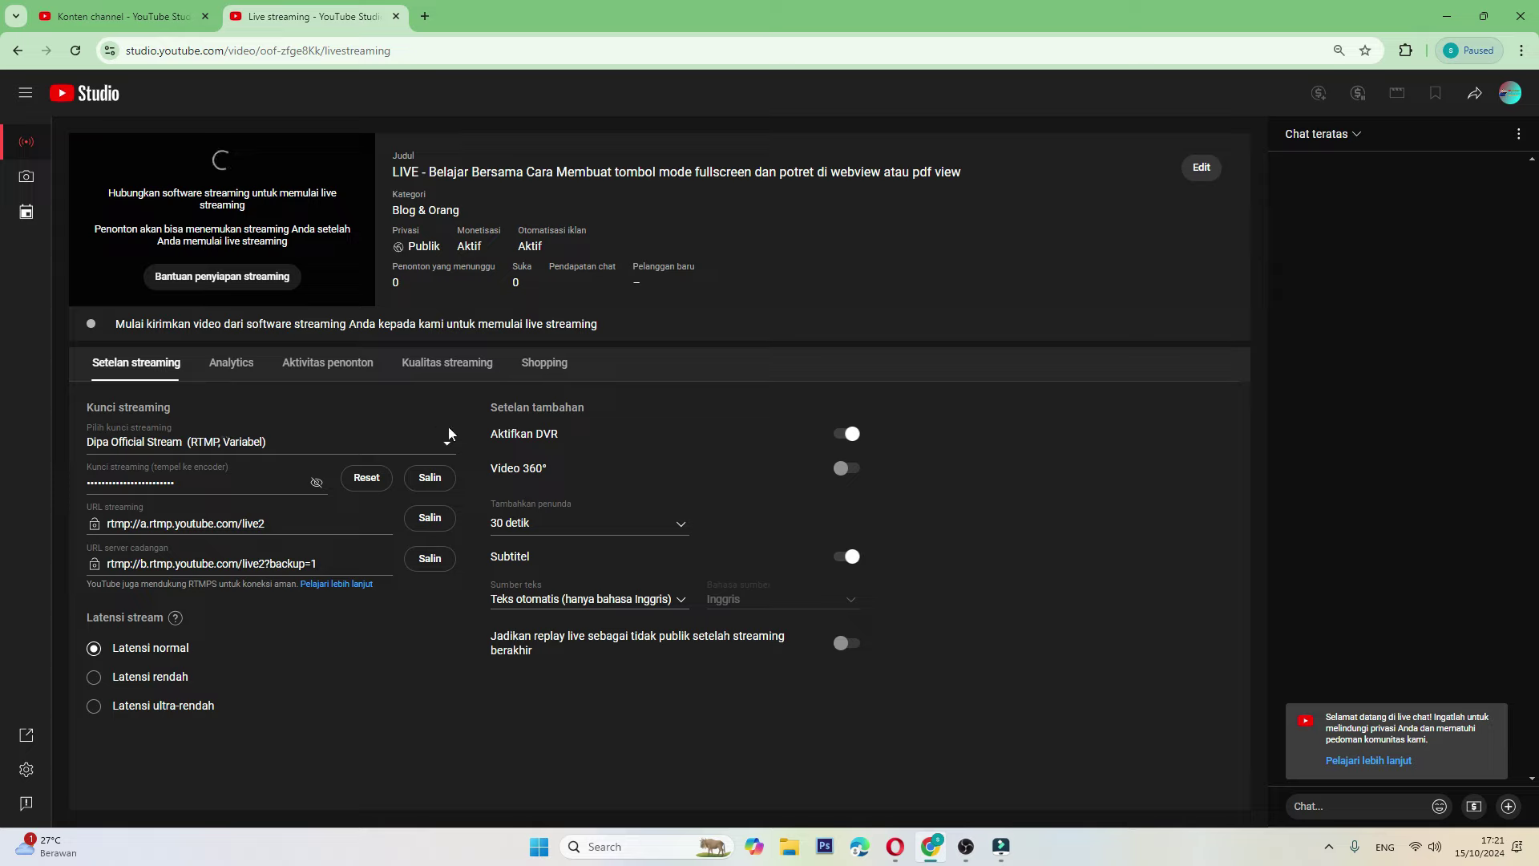
# - Reveal the selected Dipa Official Stream's stream key and copy it to the clipboard
pyautogui.click(316, 482)
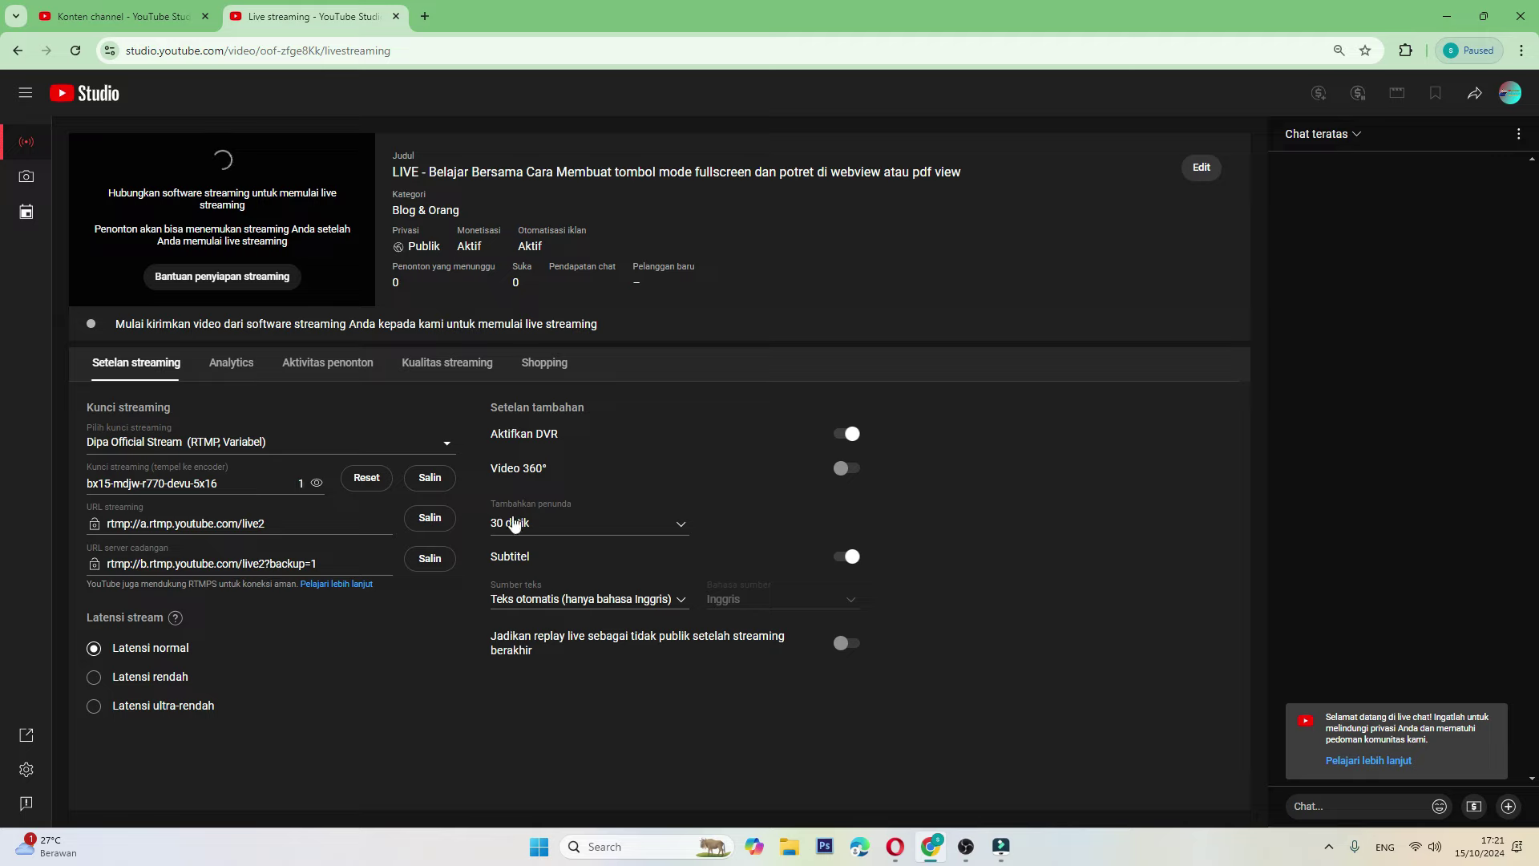
pyautogui.click(433, 481)
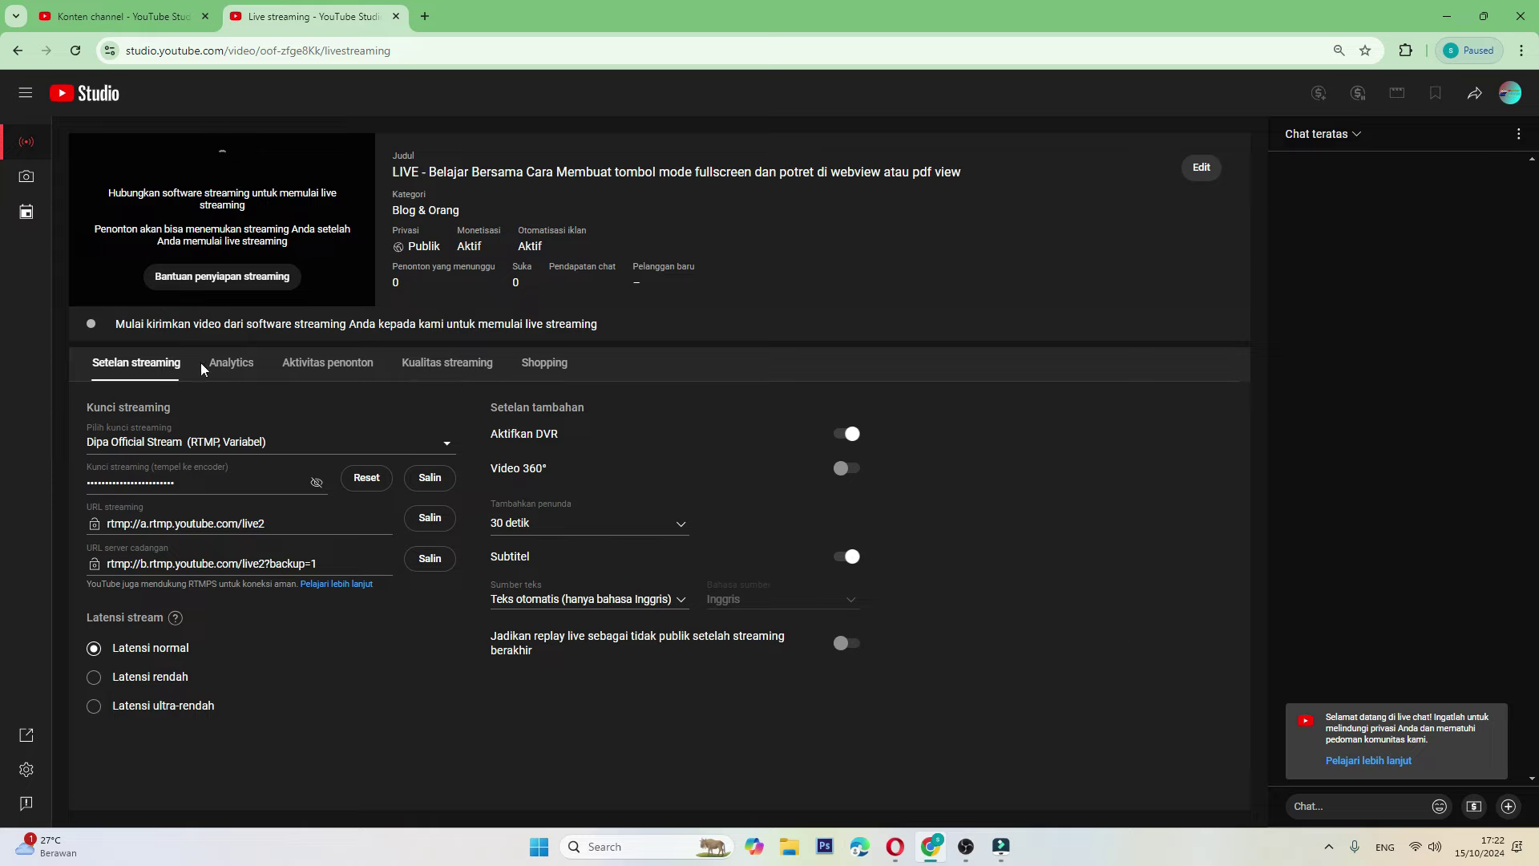
# - Review the stream's analytics, audience activity, streaming quality and Shopping sections, cancel product tagging, and return to the stream settings
pyautogui.click(231, 362)
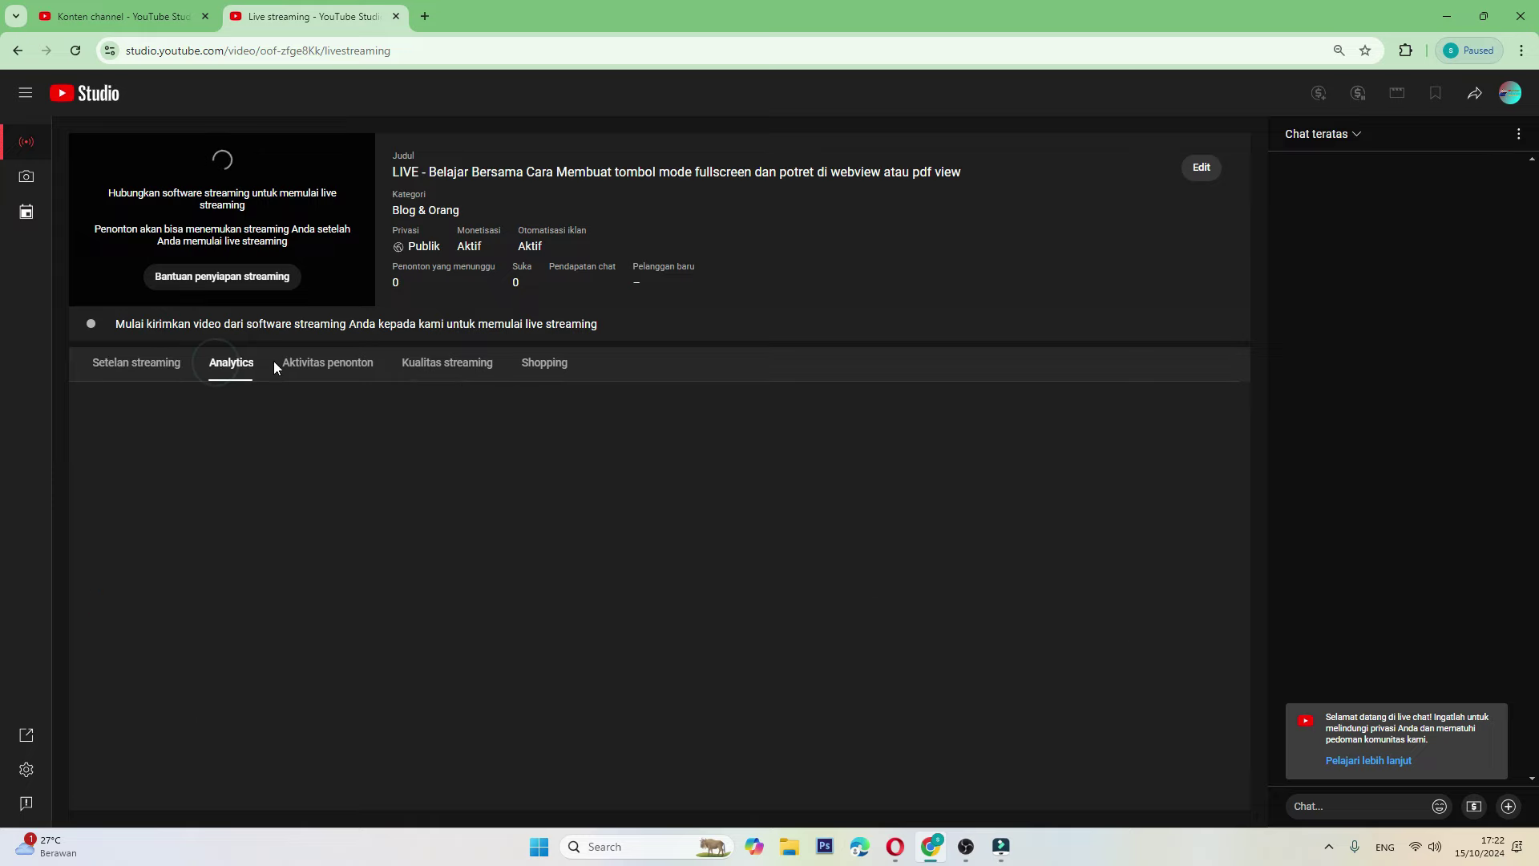
pyautogui.click(319, 365)
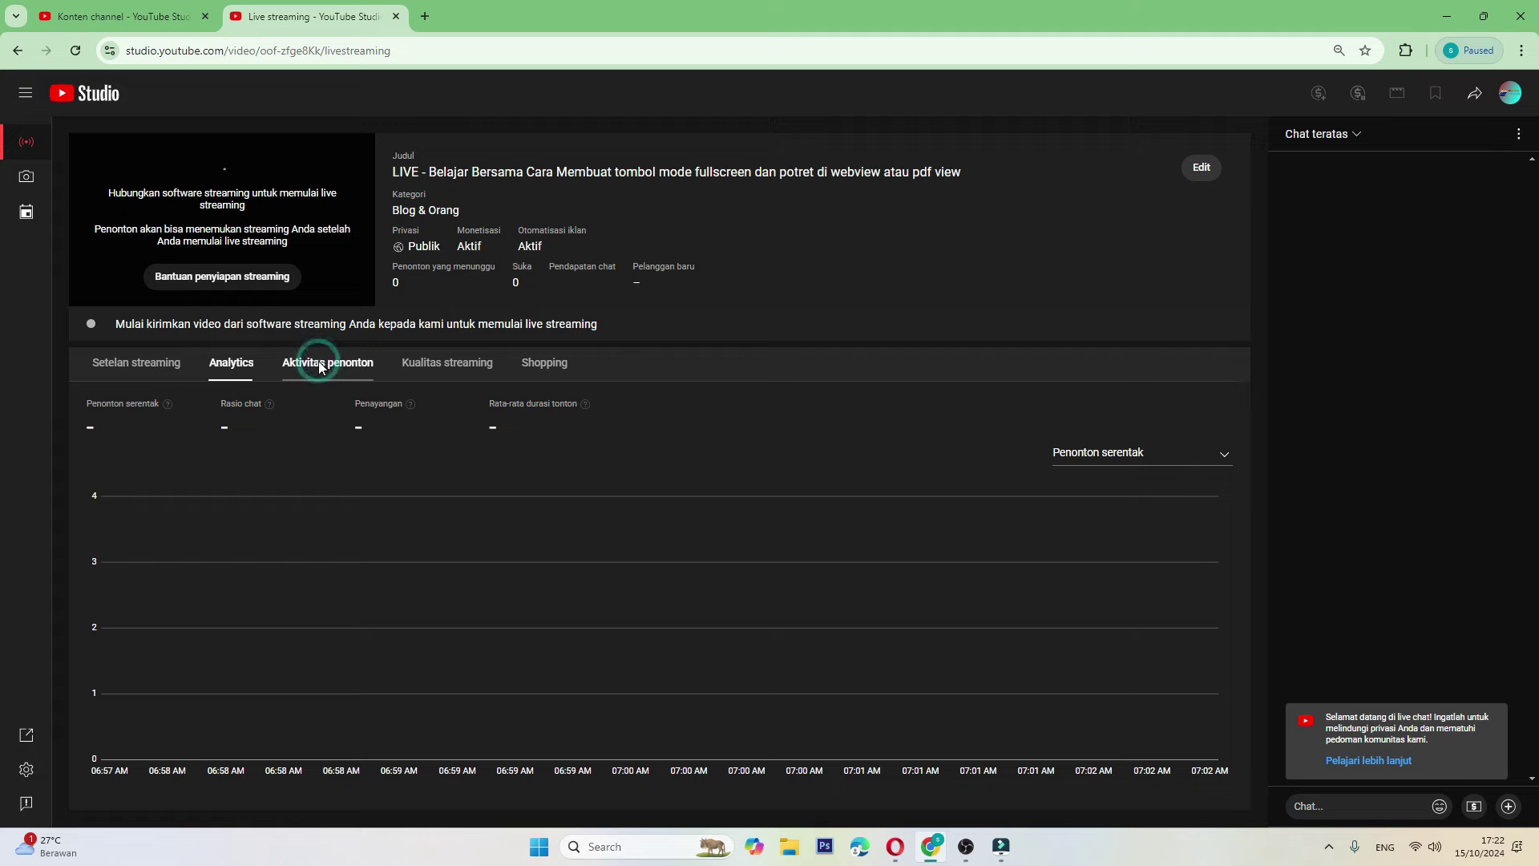
pyautogui.click(479, 365)
pyautogui.click(546, 366)
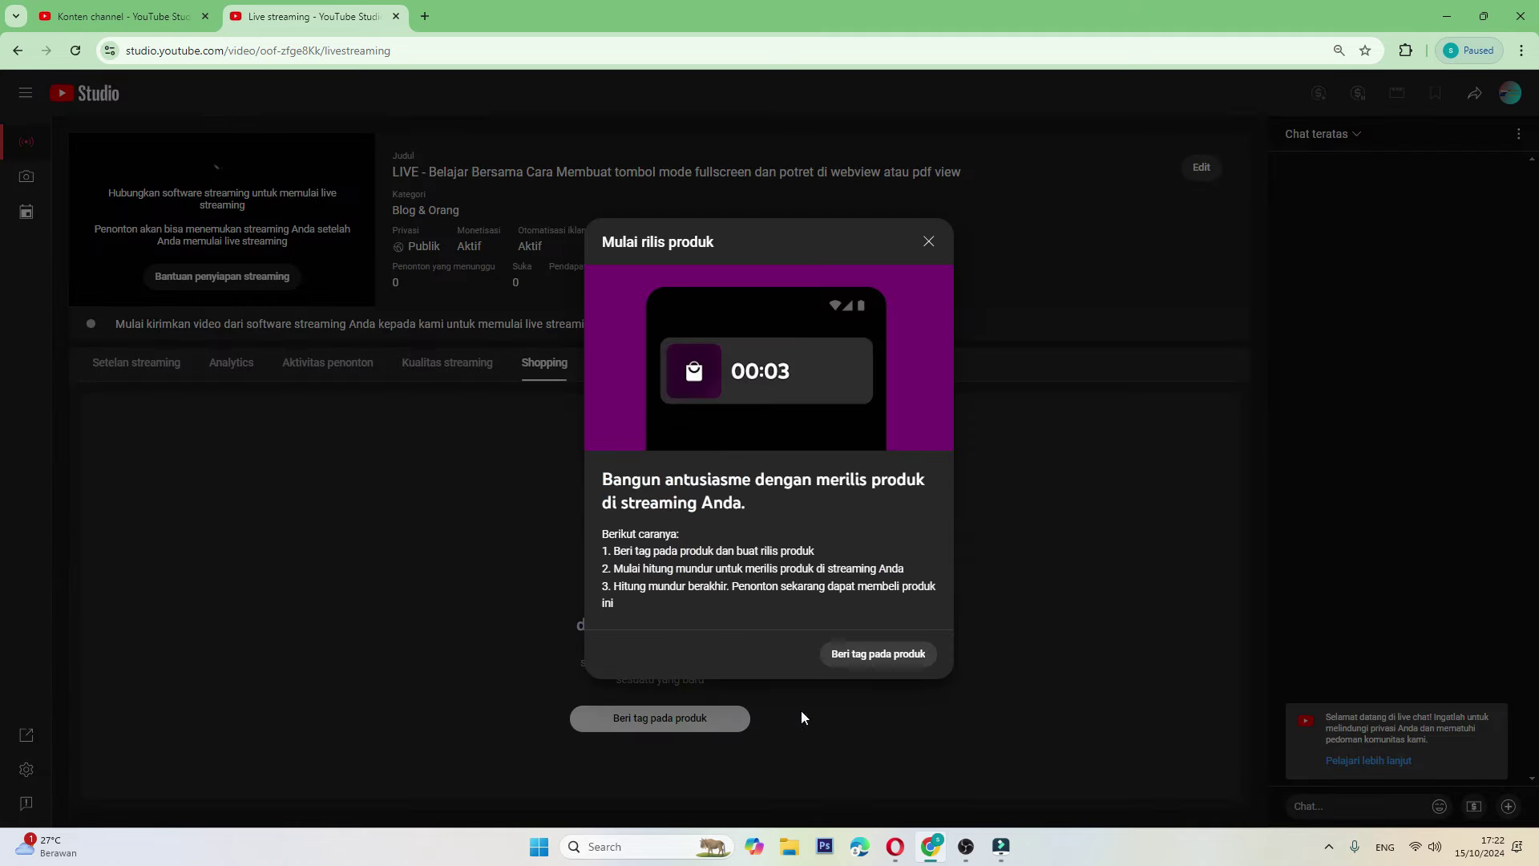
pyautogui.click(879, 652)
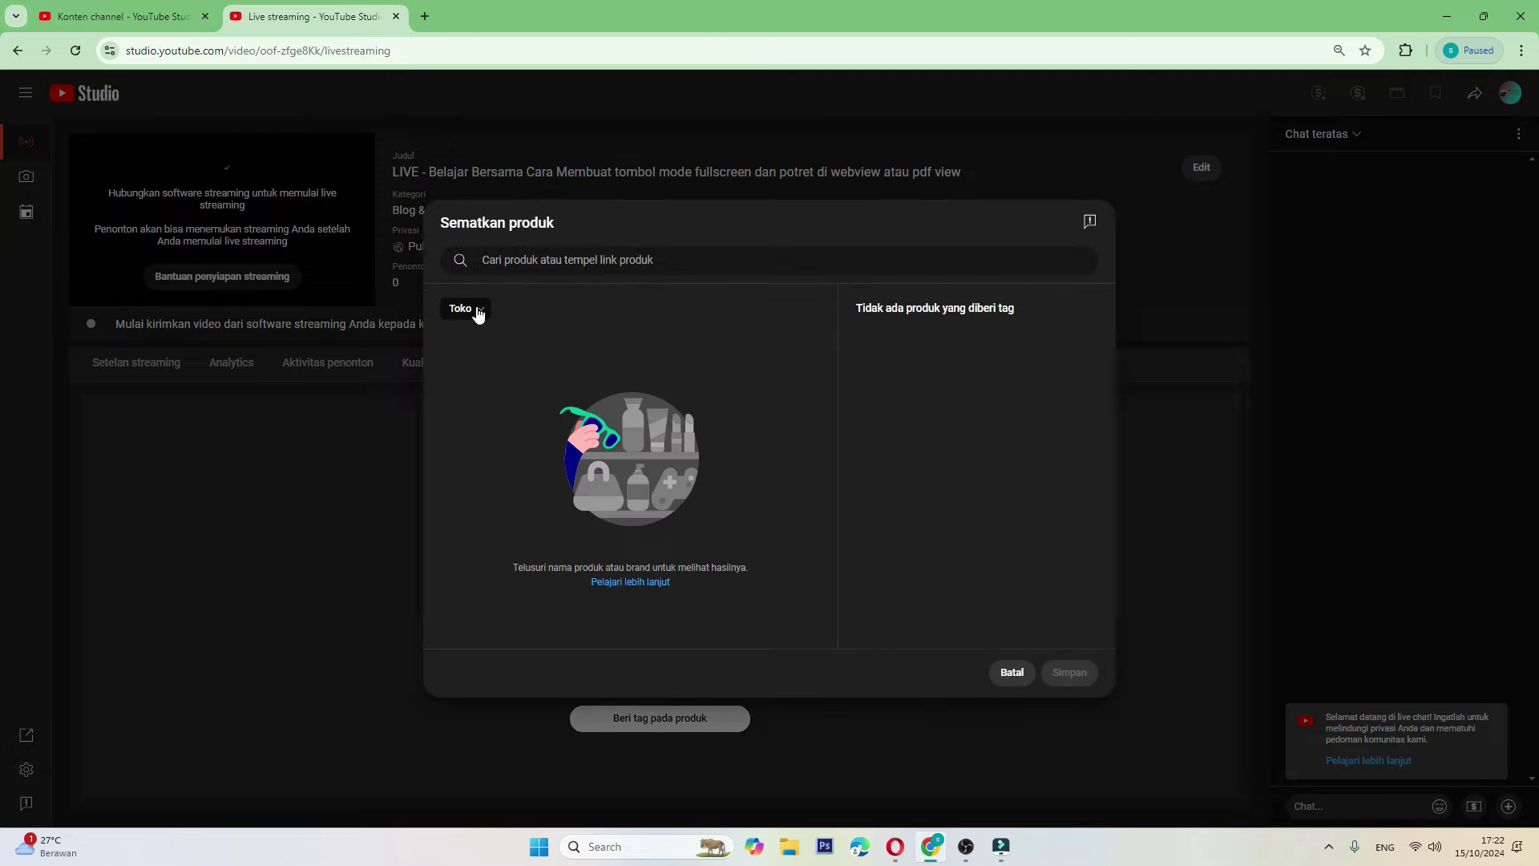
pyautogui.click(1010, 672)
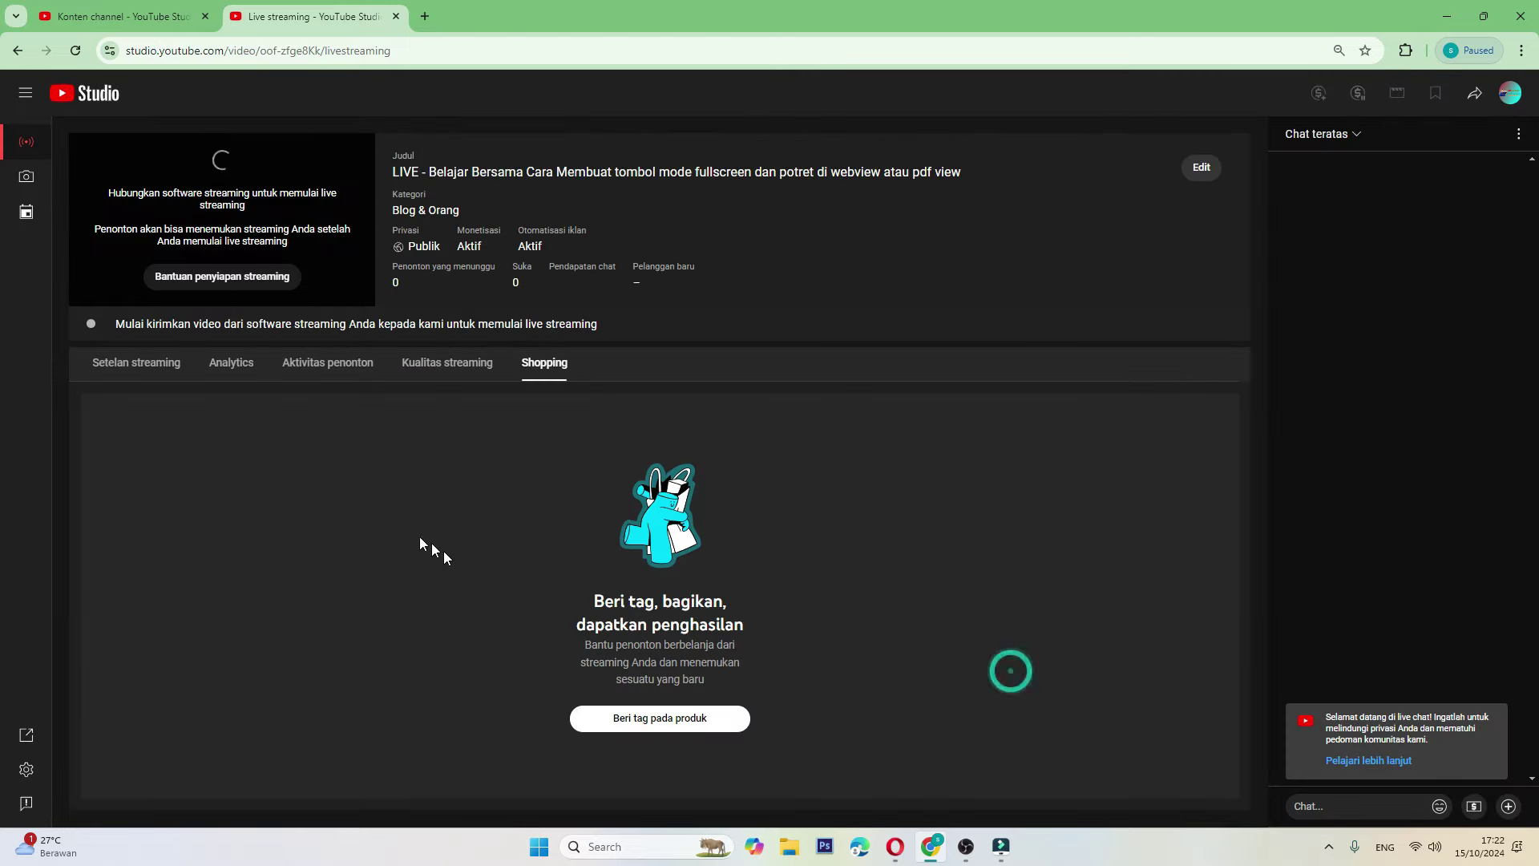
pyautogui.click(112, 365)
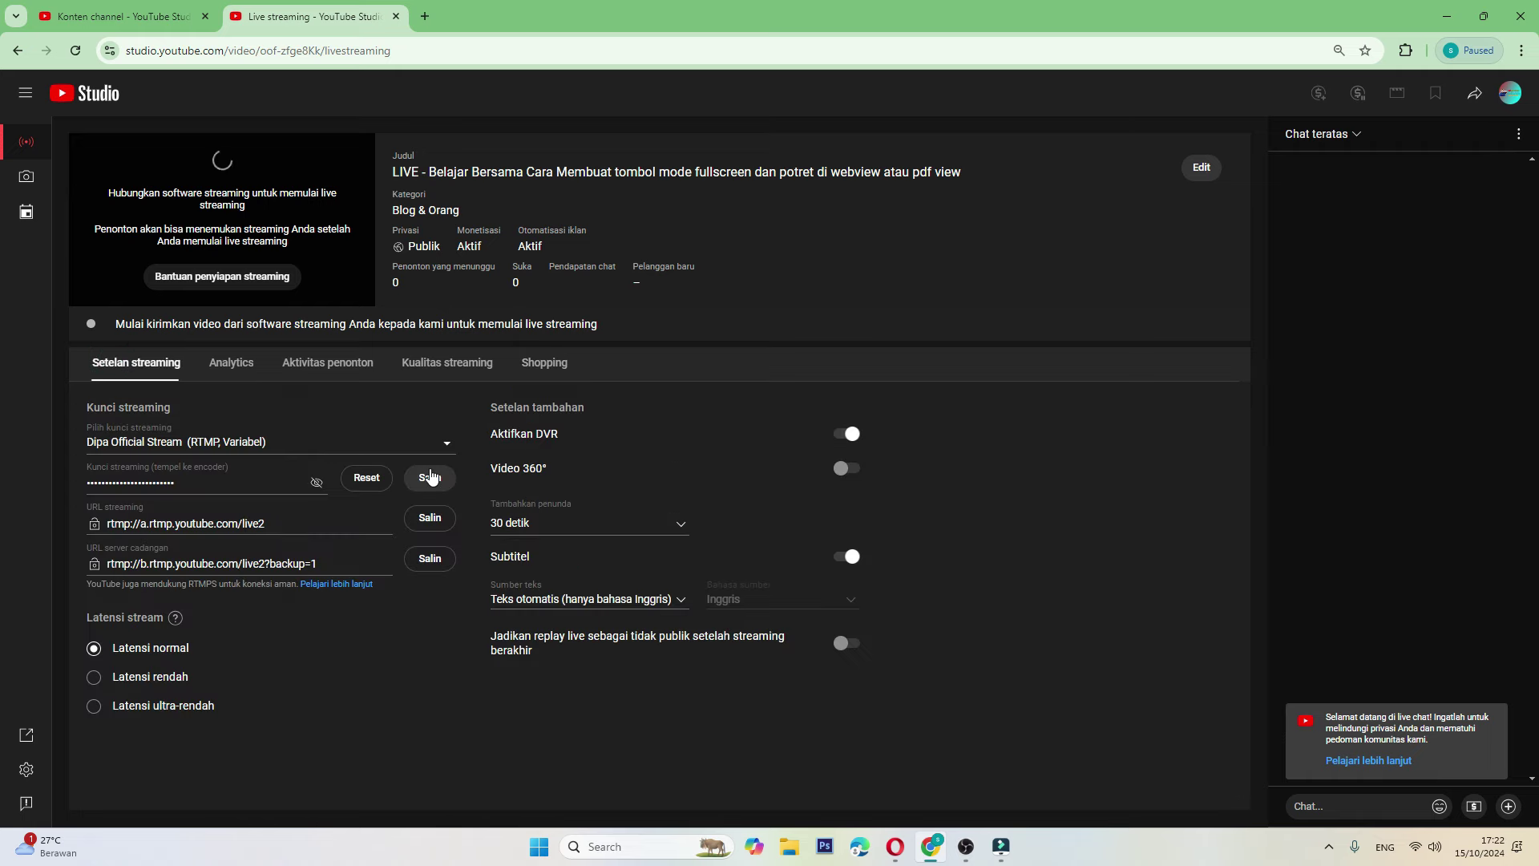
# - Copy the stream key, switch to OBS and open its settings
pyautogui.click(431, 477)
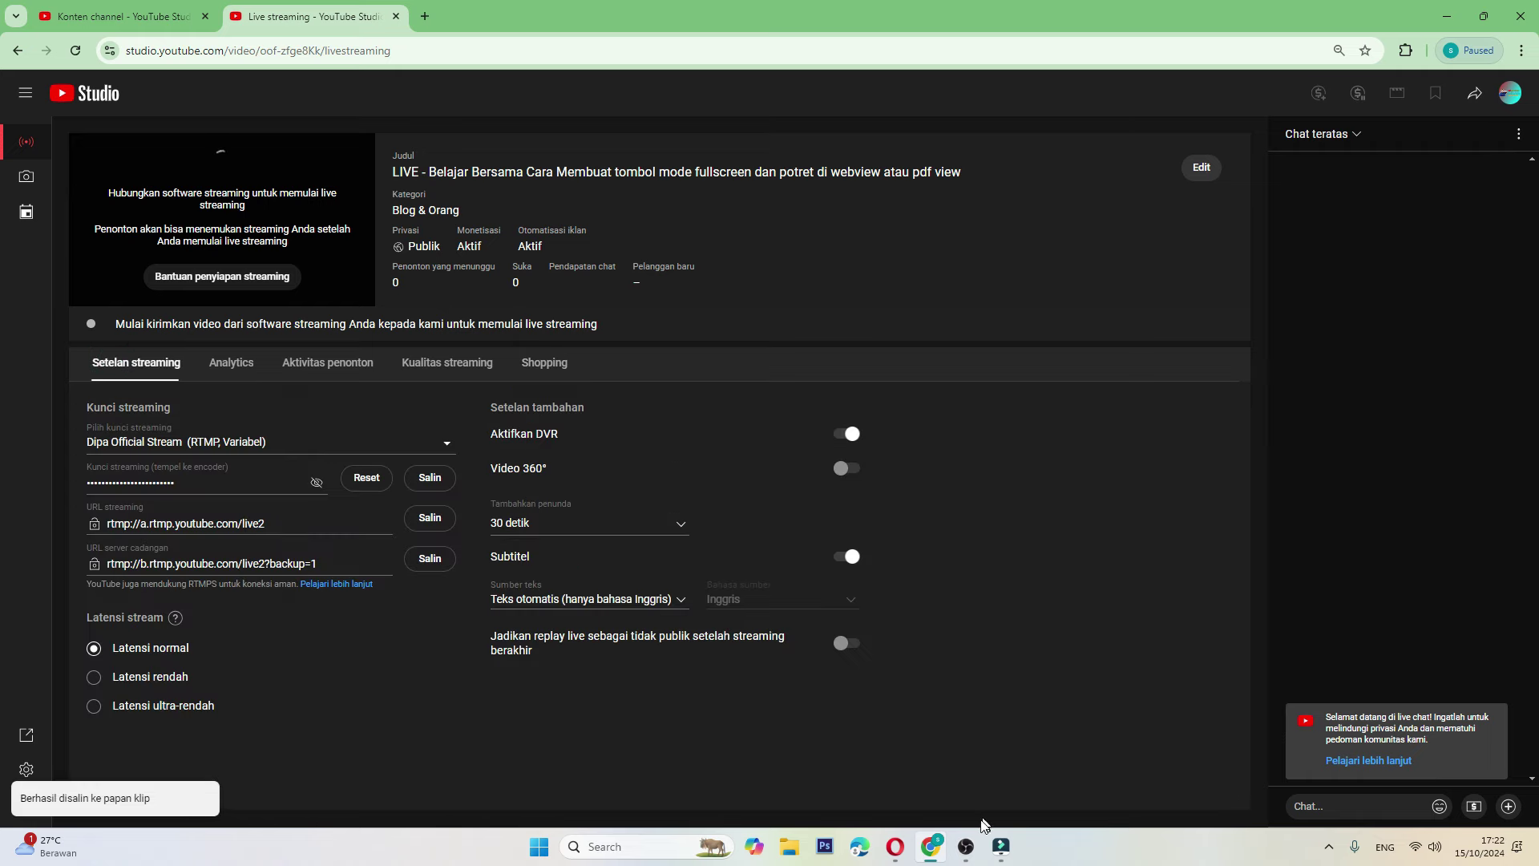
pyautogui.click(968, 847)
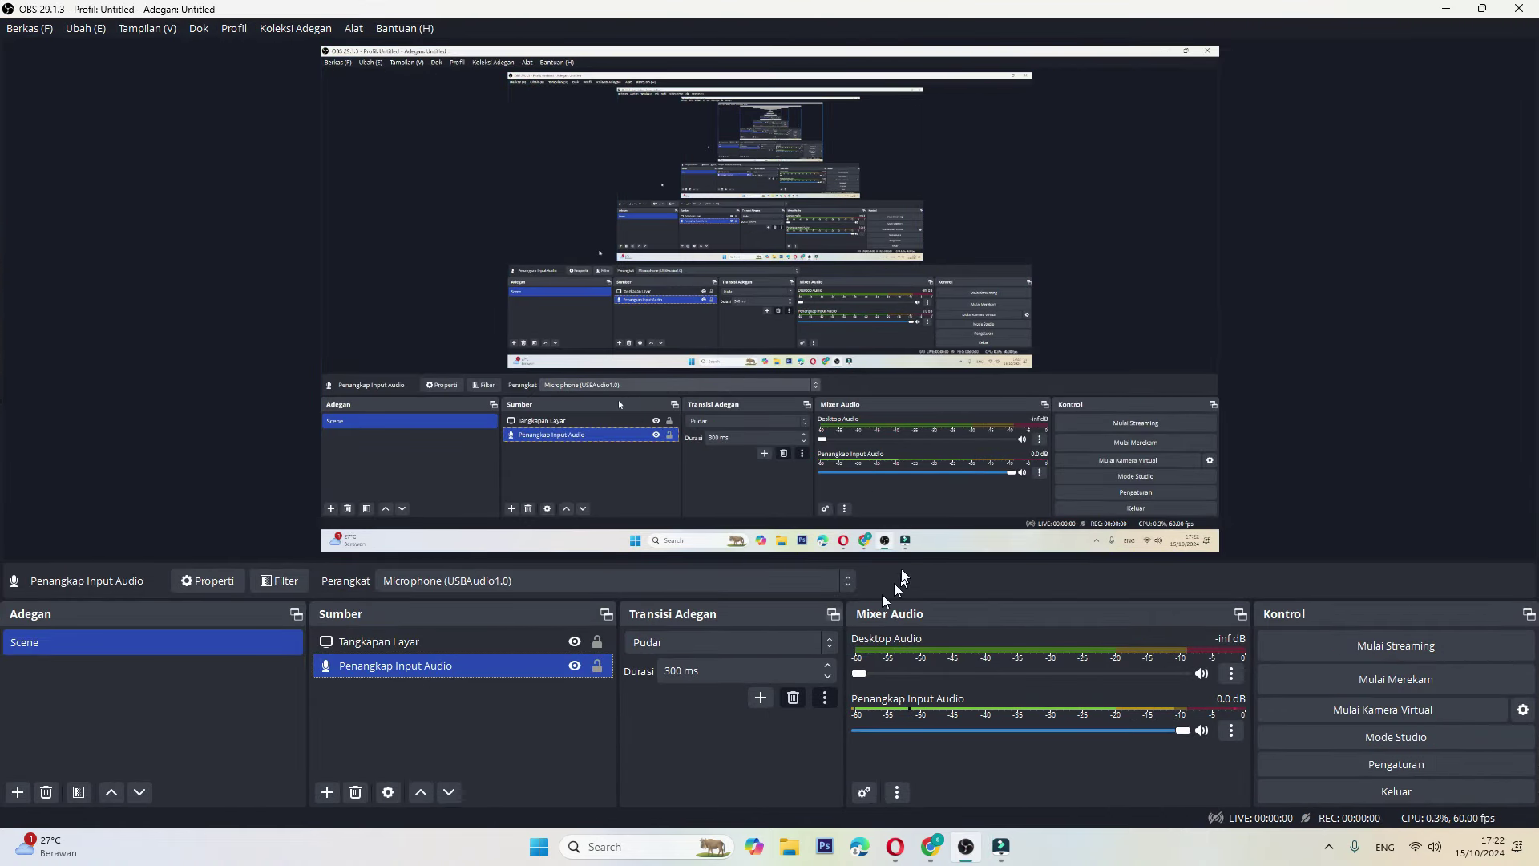
pyautogui.click(1368, 764)
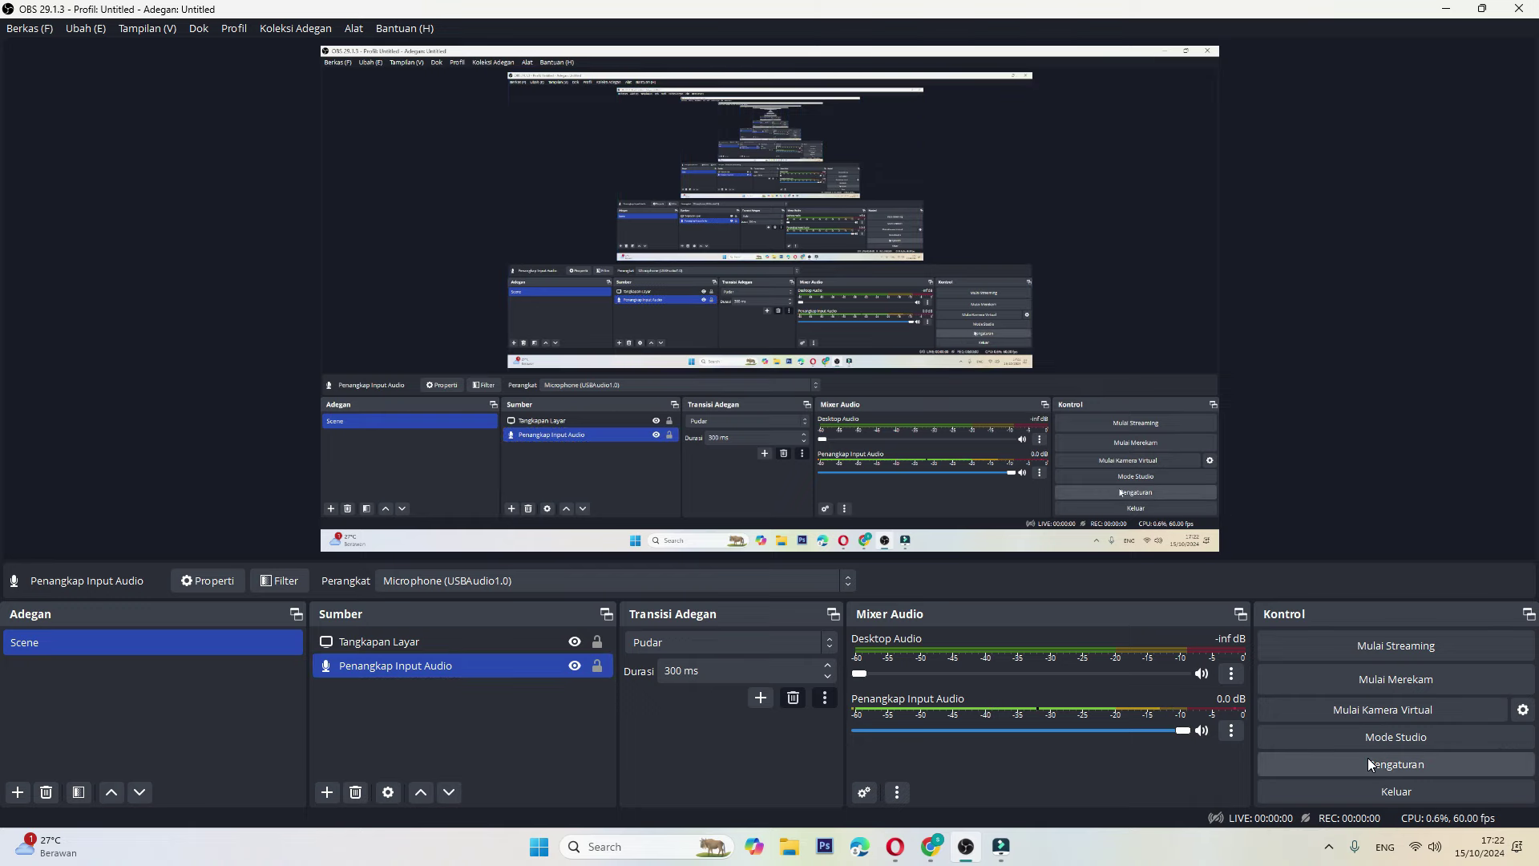
pyautogui.click(1370, 763)
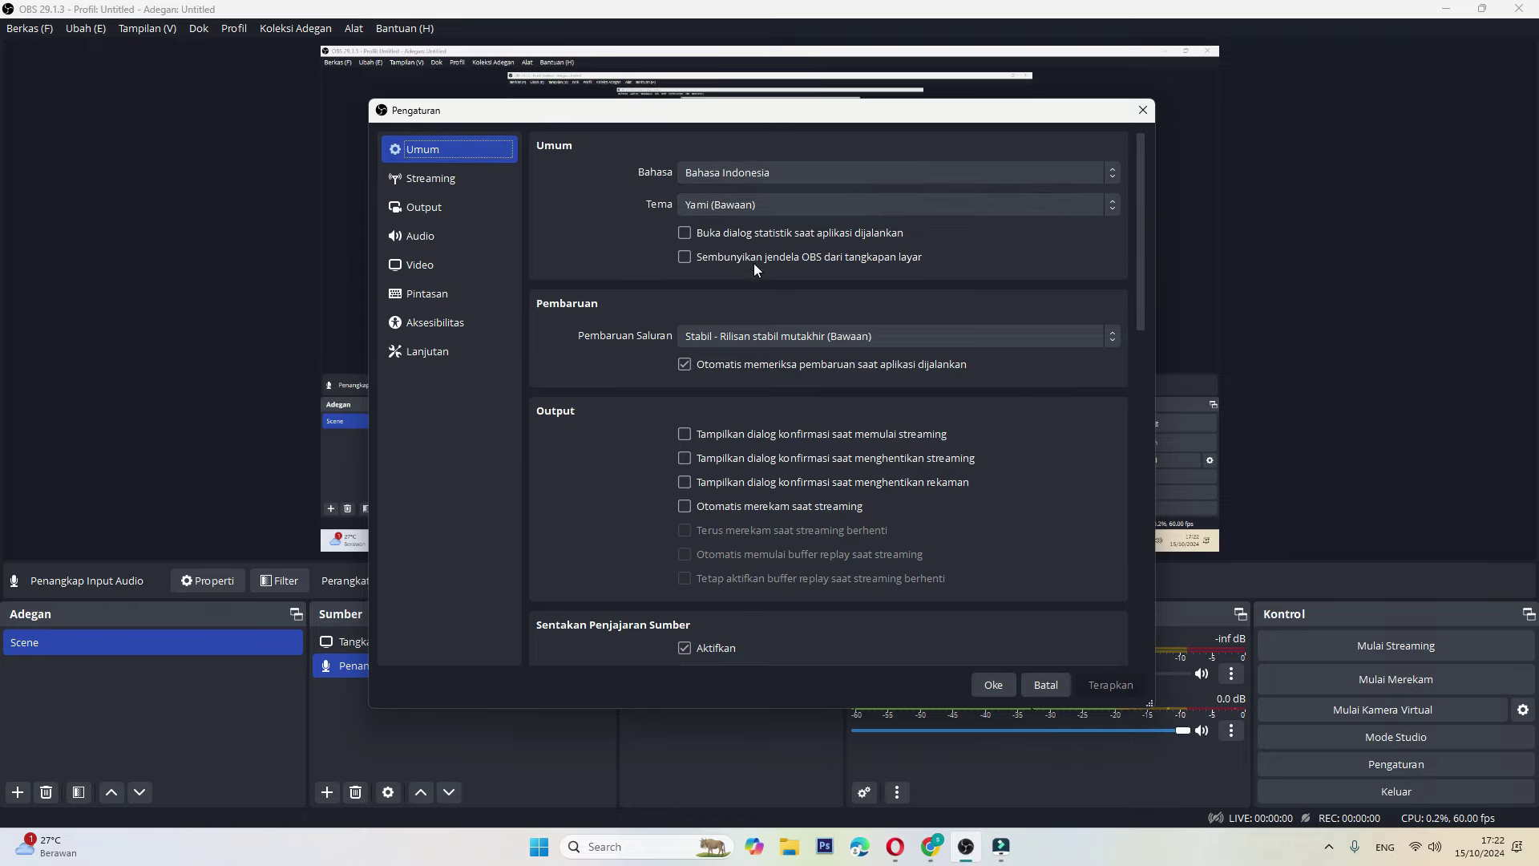
# - Look through the Streaming, Output, Pintasan, Aksesibilitas and Lanjutan settings
pyautogui.click(416, 180)
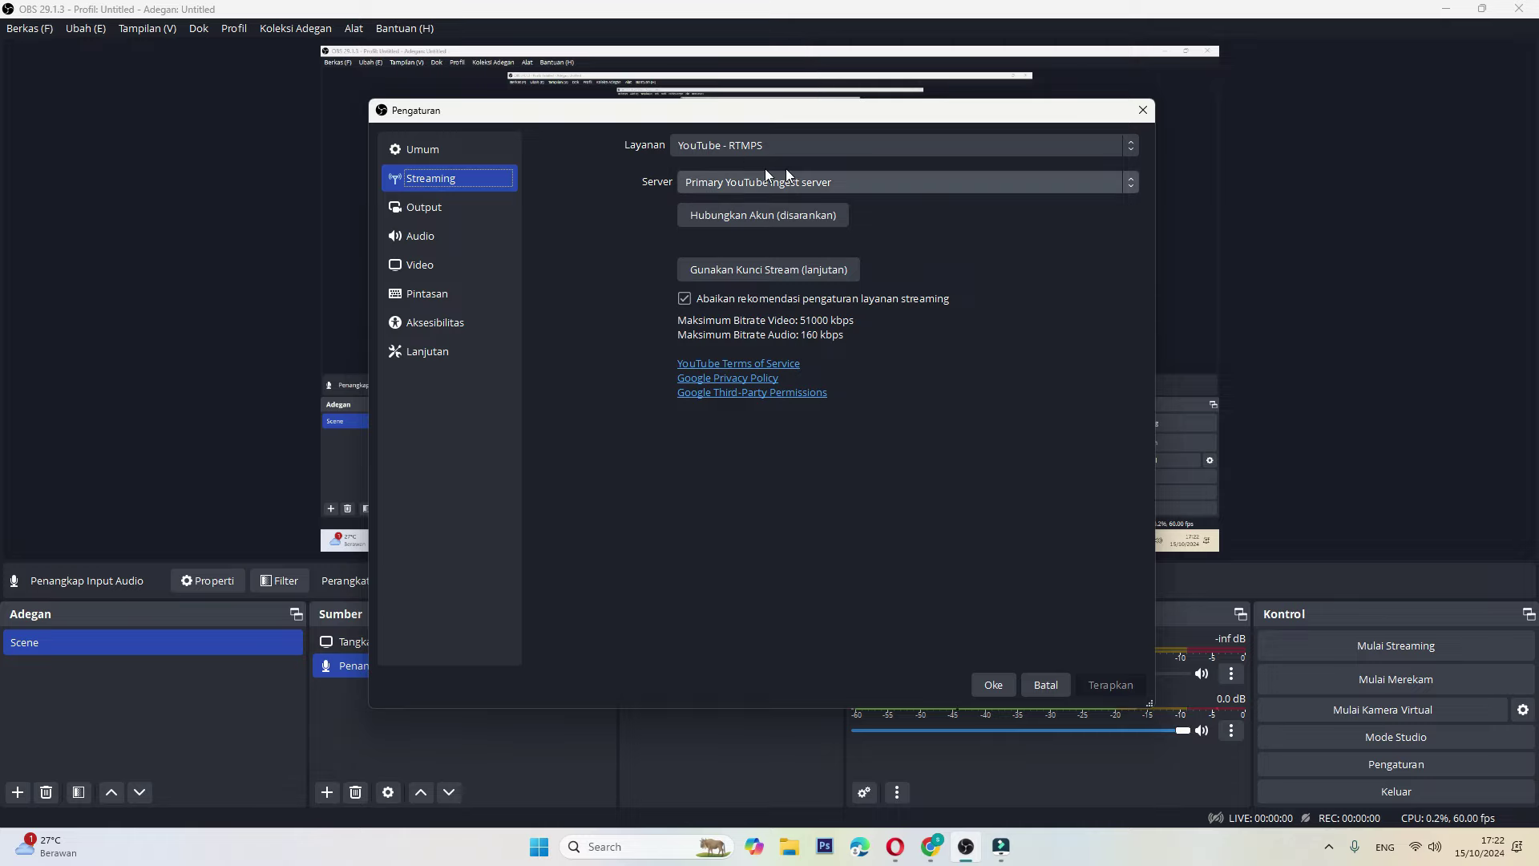
pyautogui.click(446, 207)
pyautogui.click(422, 293)
pyautogui.click(424, 321)
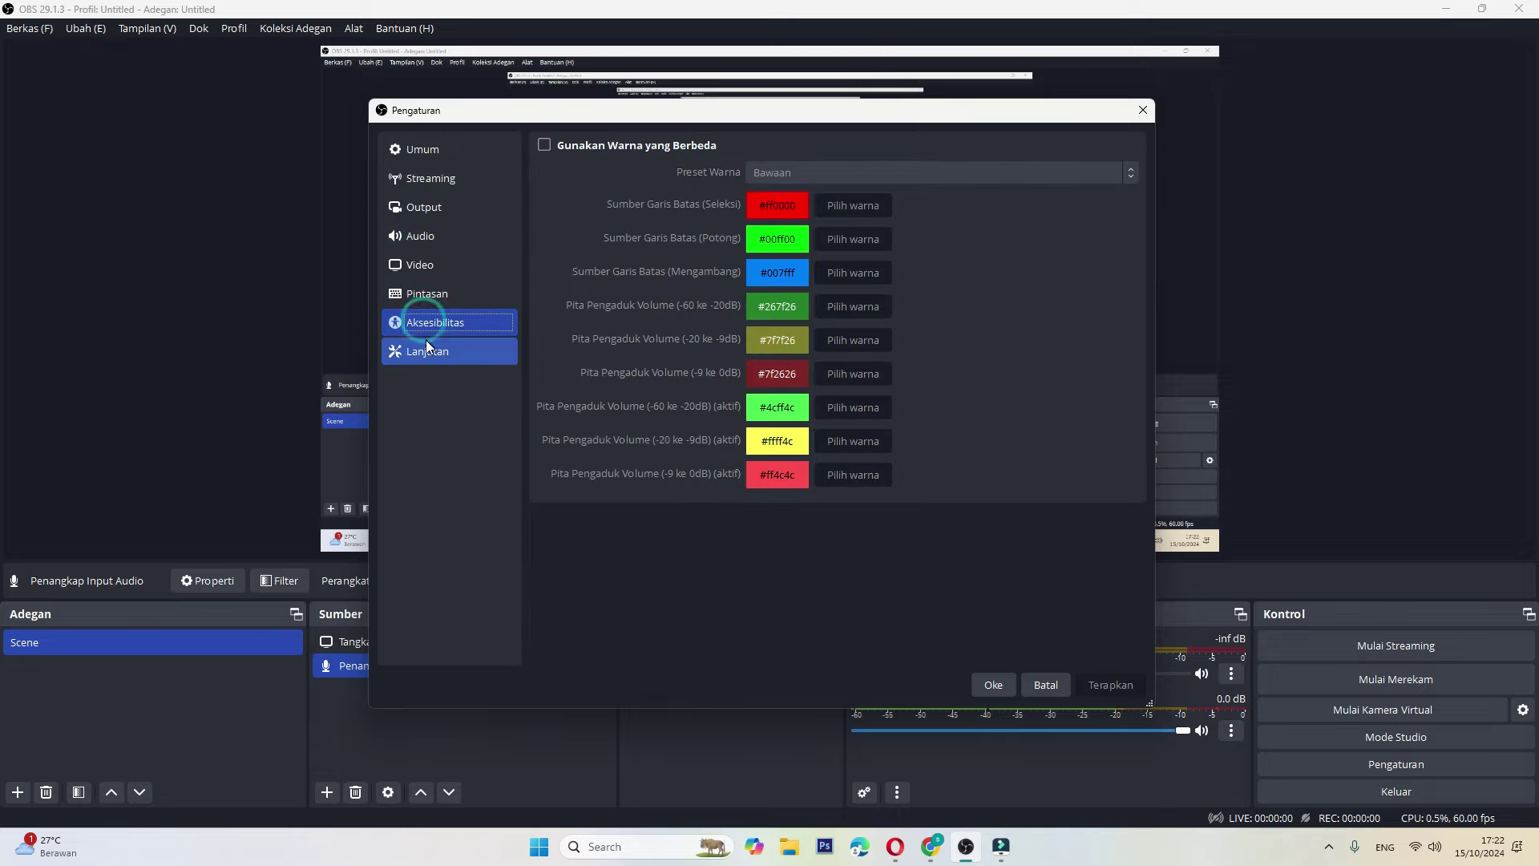
pyautogui.click(427, 344)
# - Examine the Video settings, including the available base canvas and scaled output resolutions
pyautogui.click(416, 272)
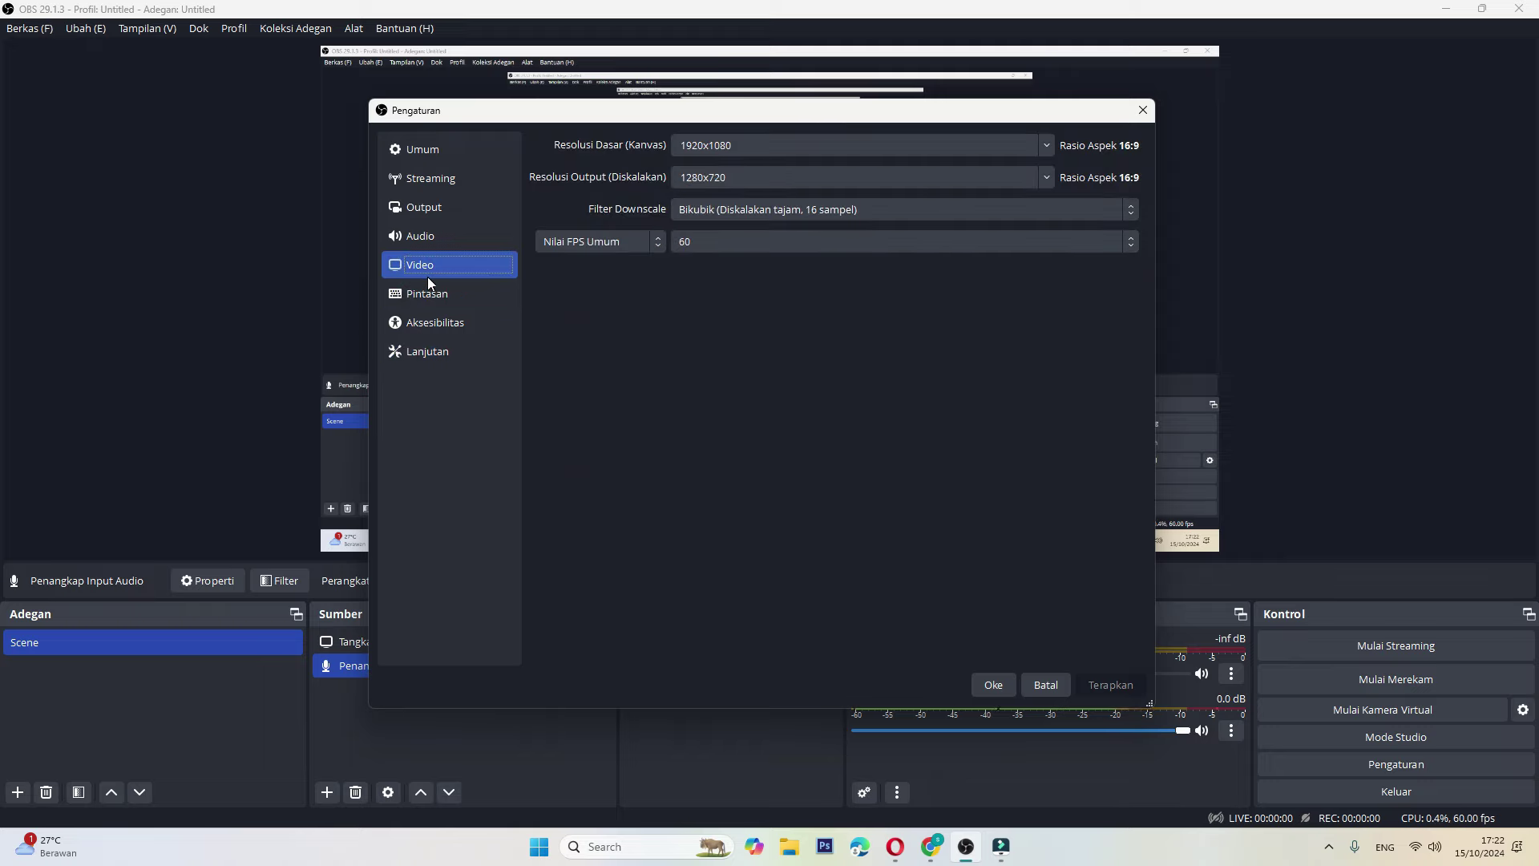
pyautogui.click(1045, 148)
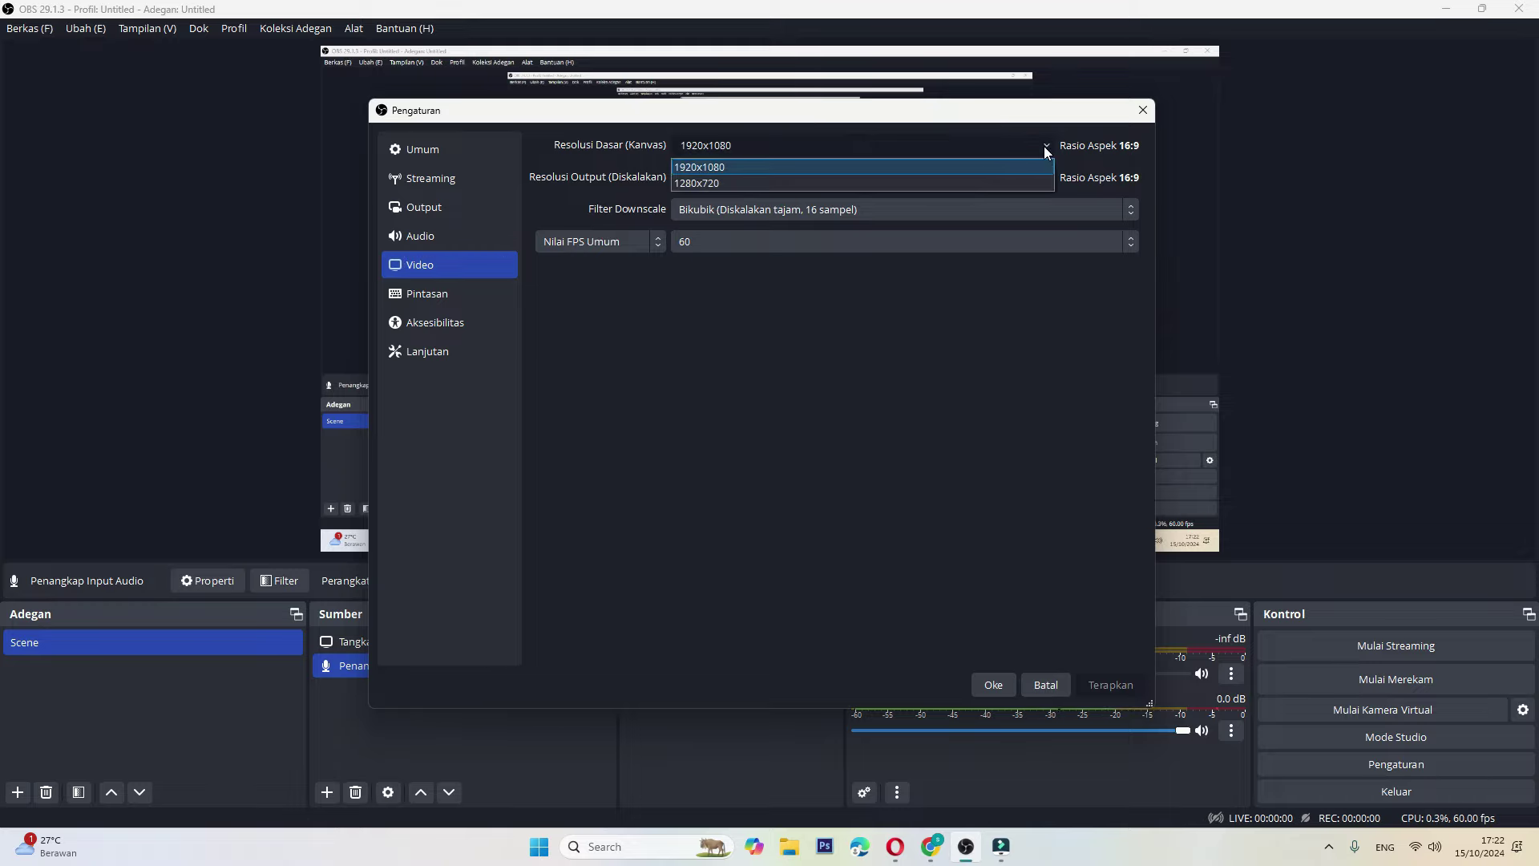
pyautogui.click(1044, 148)
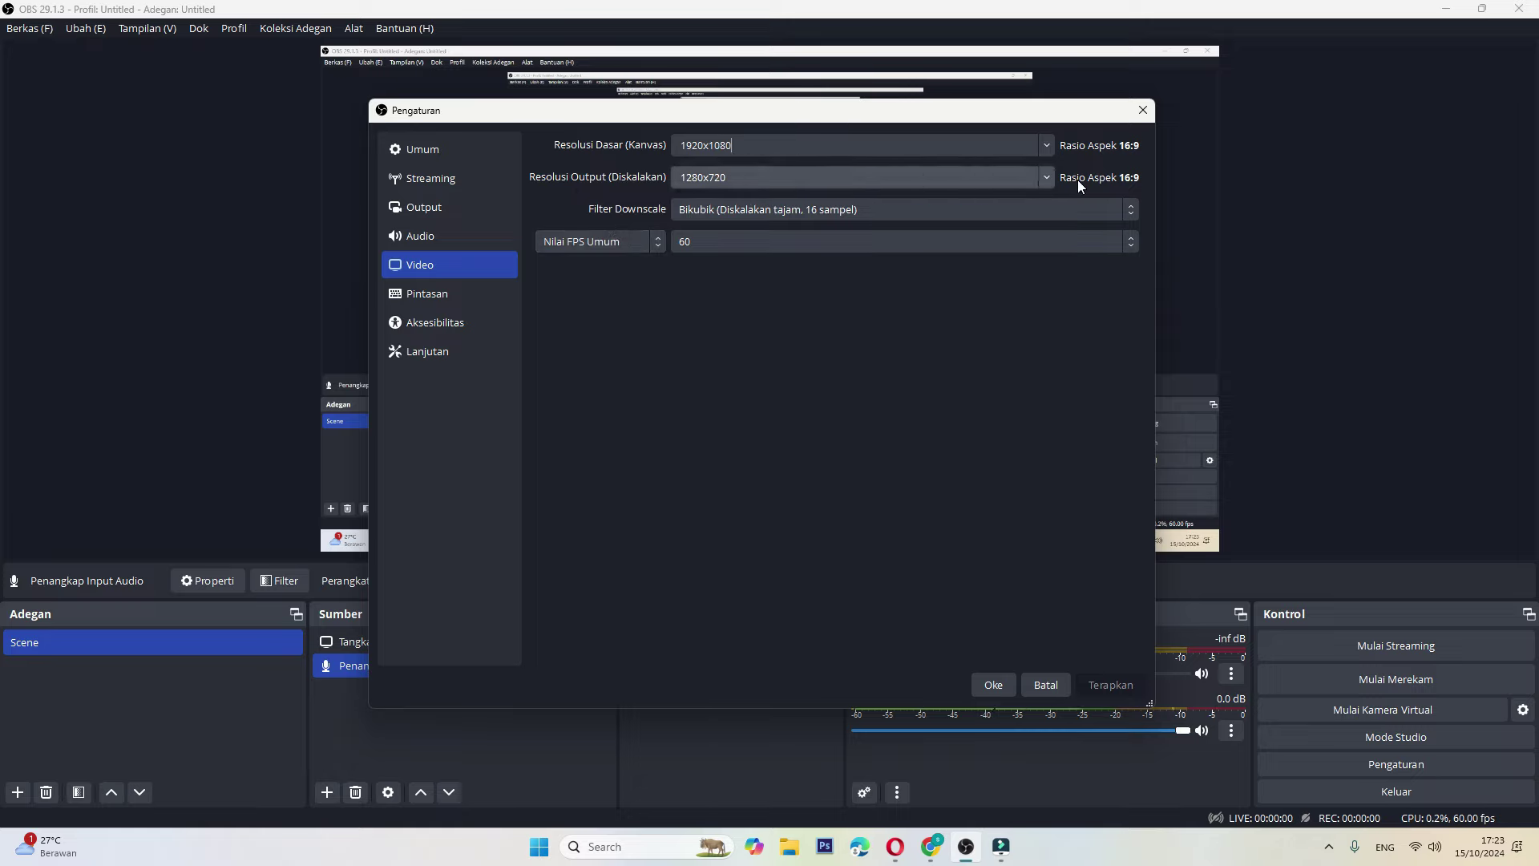
pyautogui.click(1047, 176)
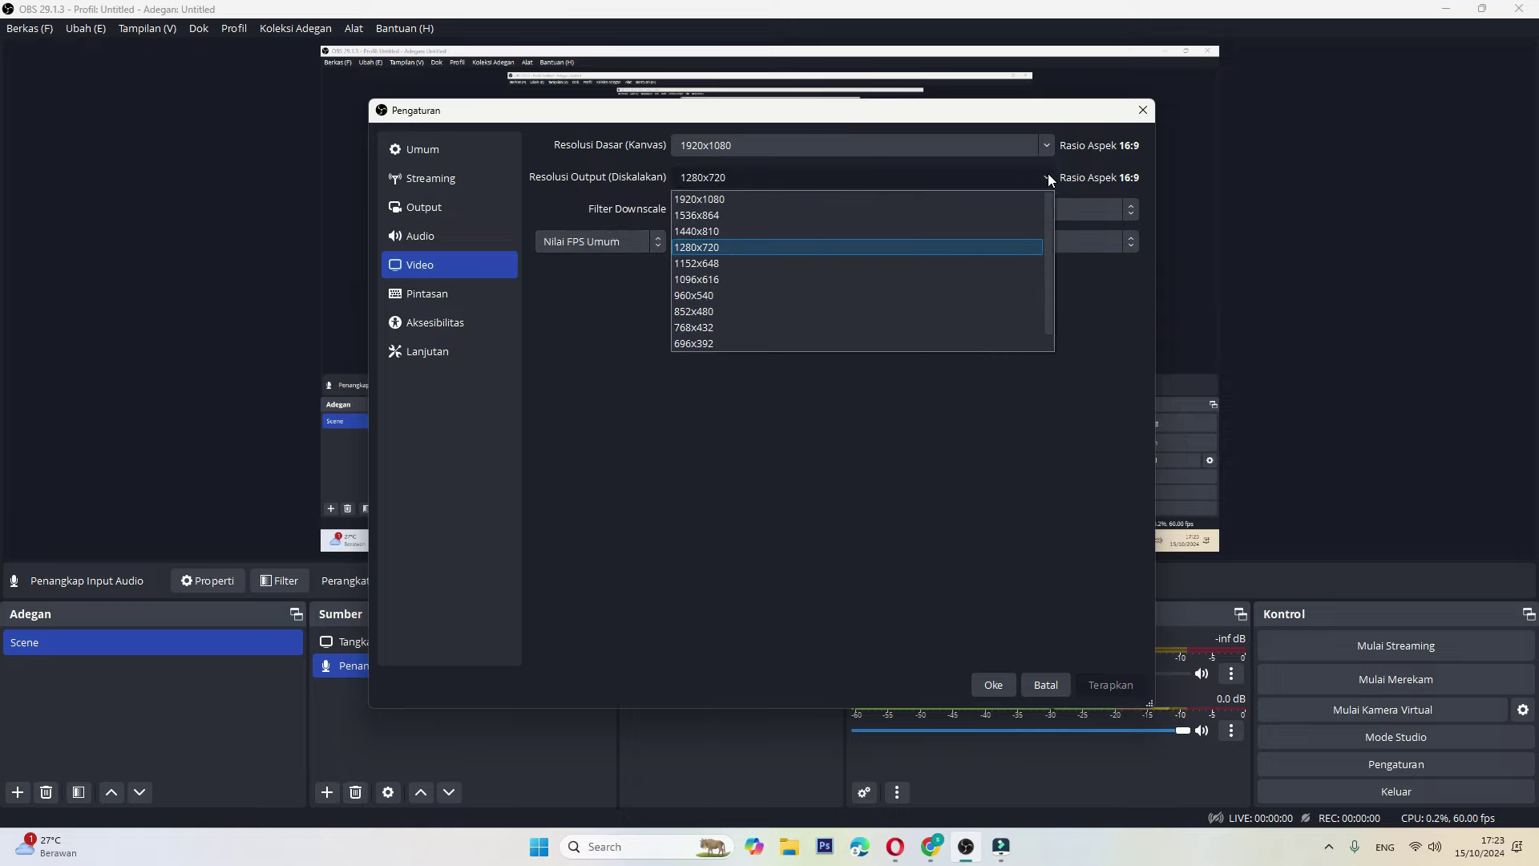
pyautogui.click(1047, 174)
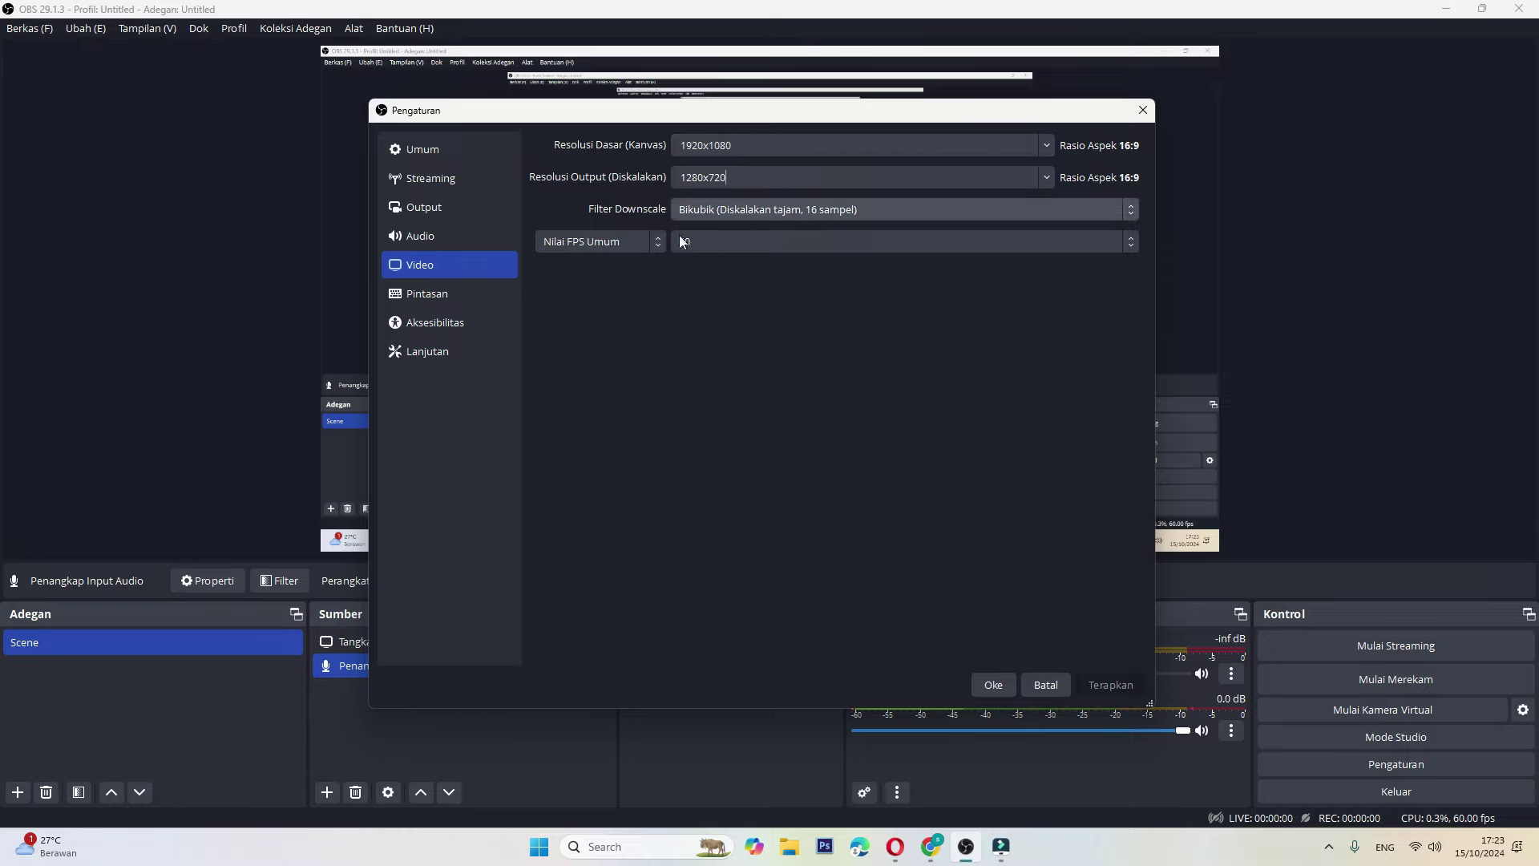
# - Set the streaming service to YouTube - RTMPS and the server to Primary YouTube ingest server
pyautogui.click(433, 183)
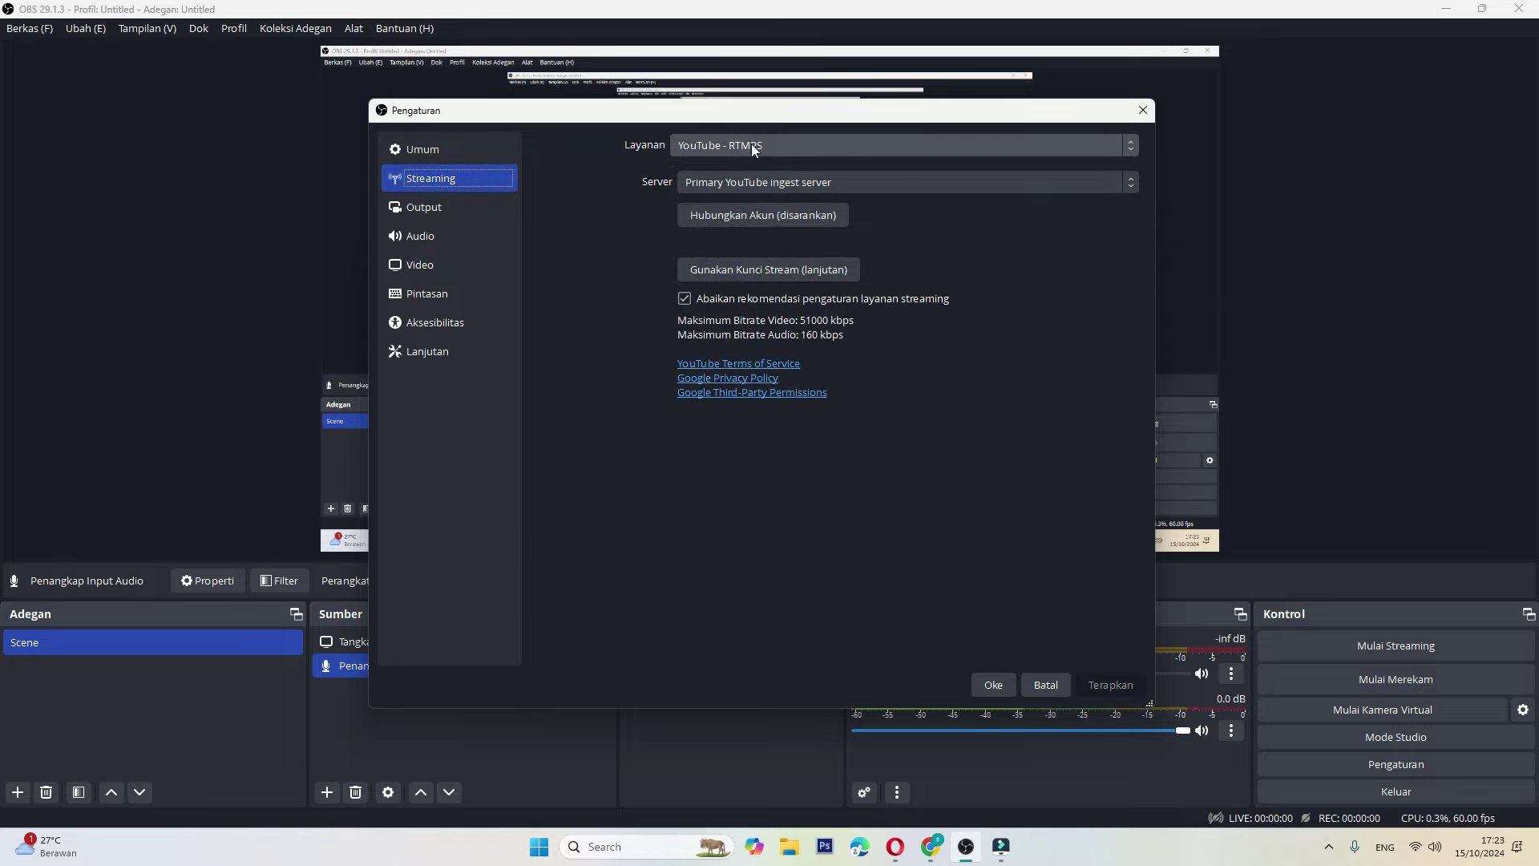
pyautogui.click(797, 145)
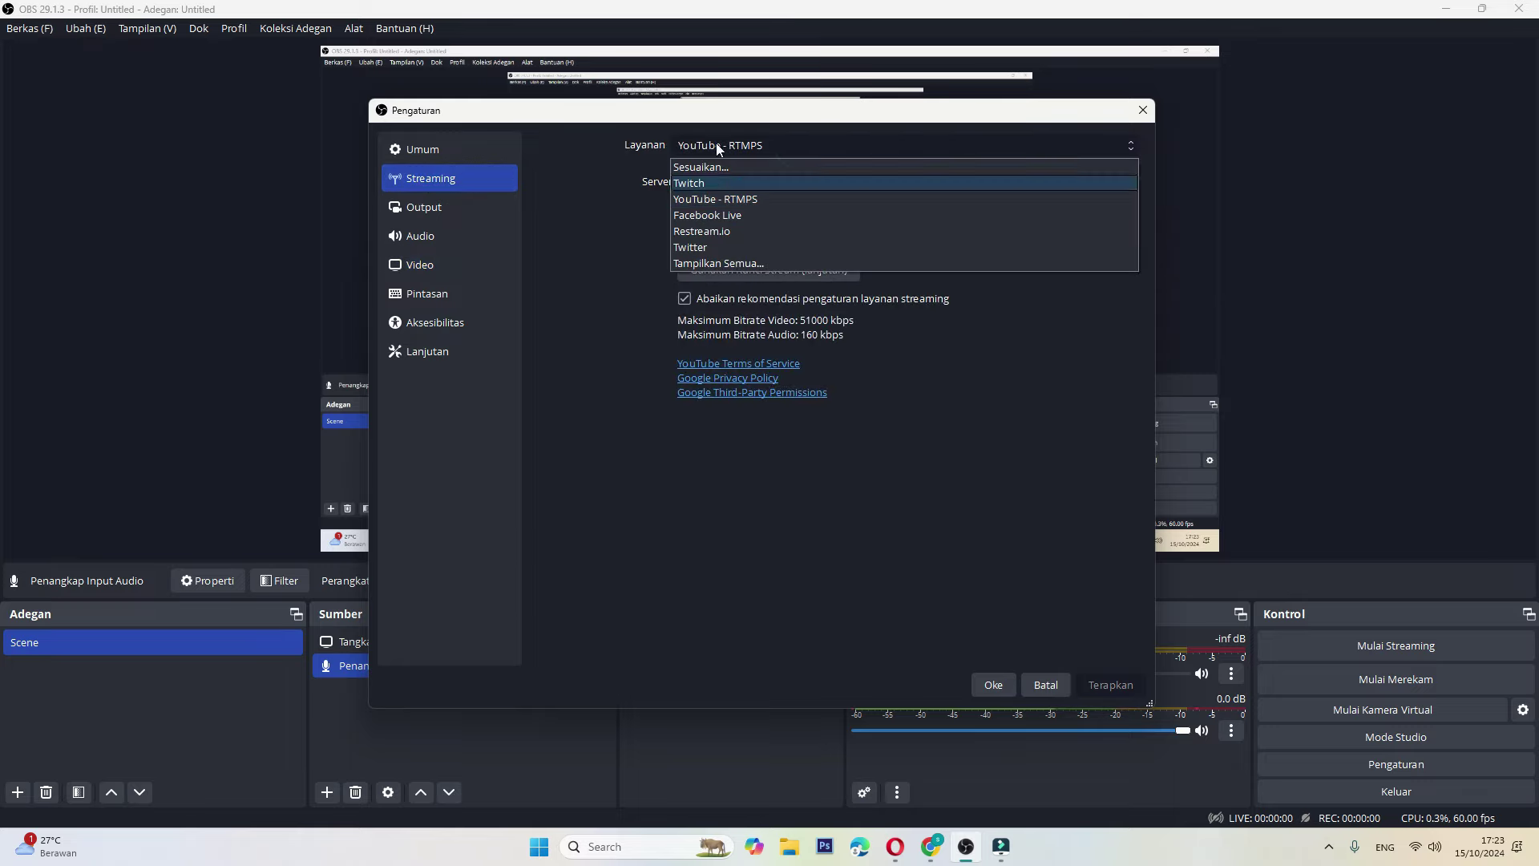
pyautogui.click(718, 198)
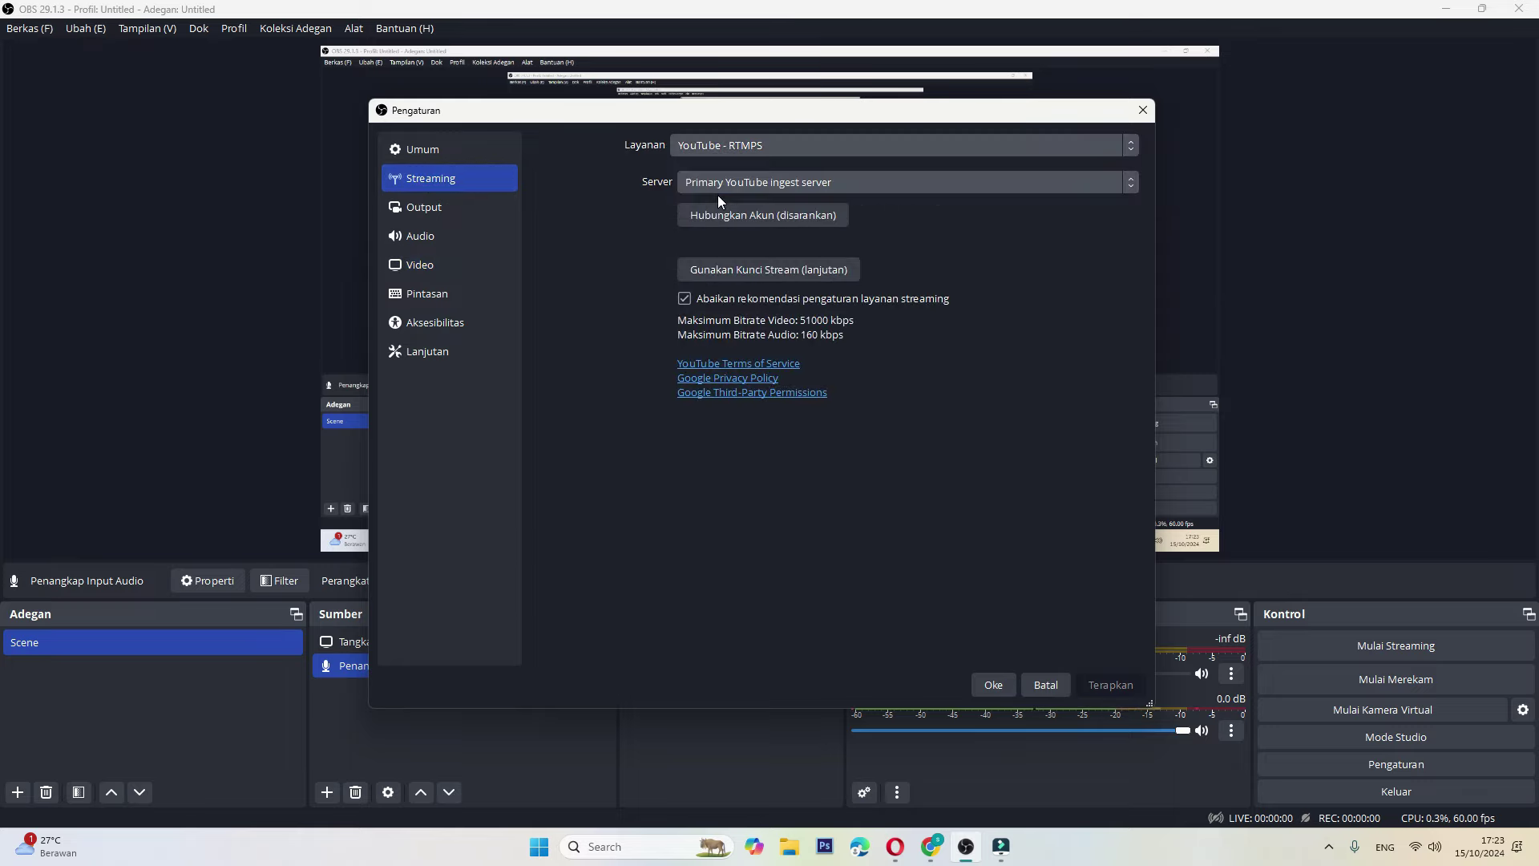
pyautogui.click(882, 184)
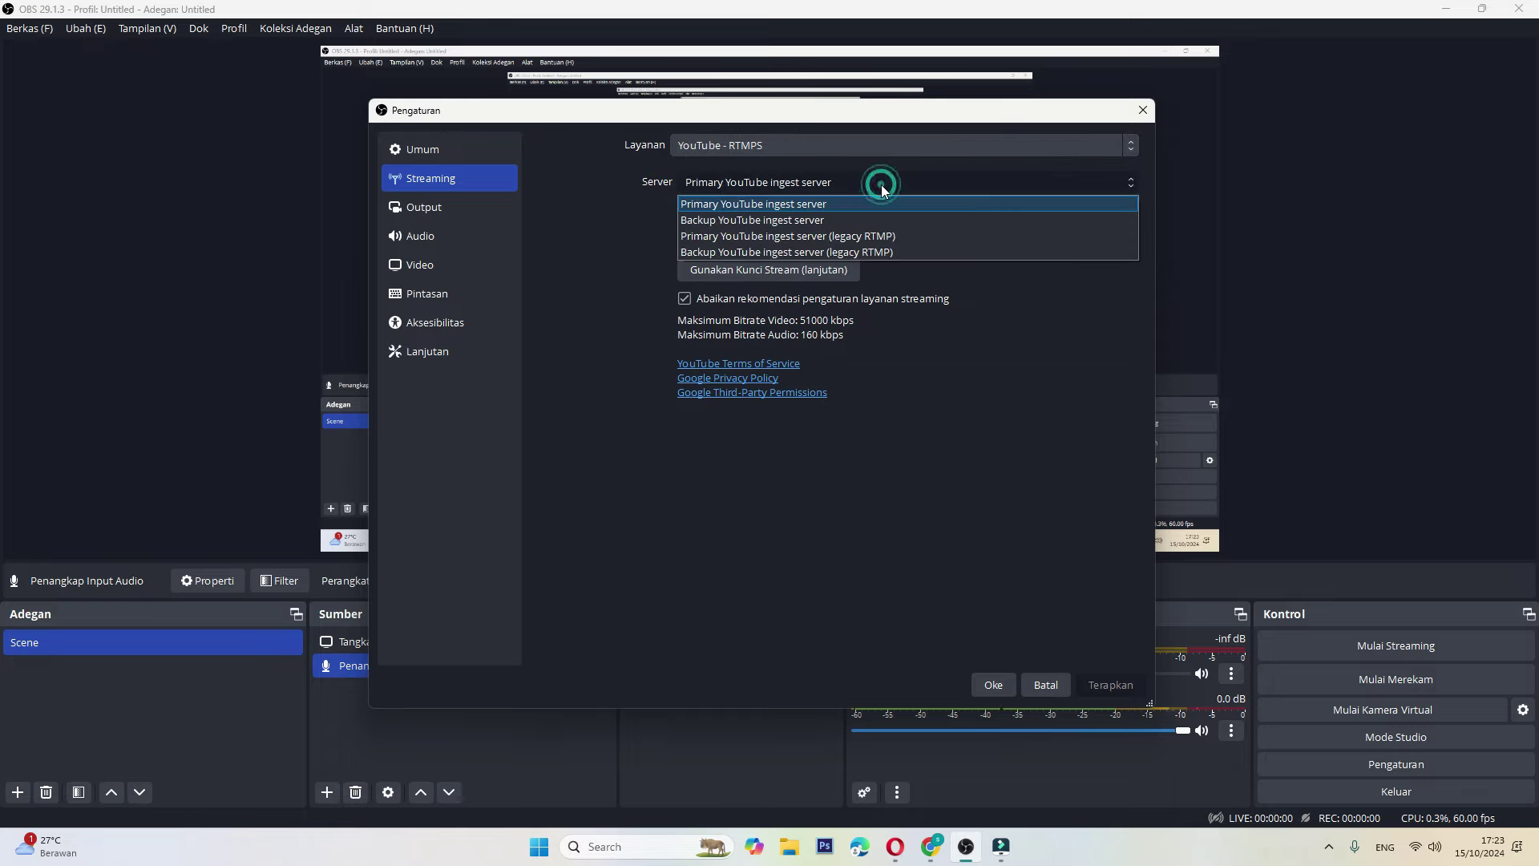
pyautogui.click(720, 203)
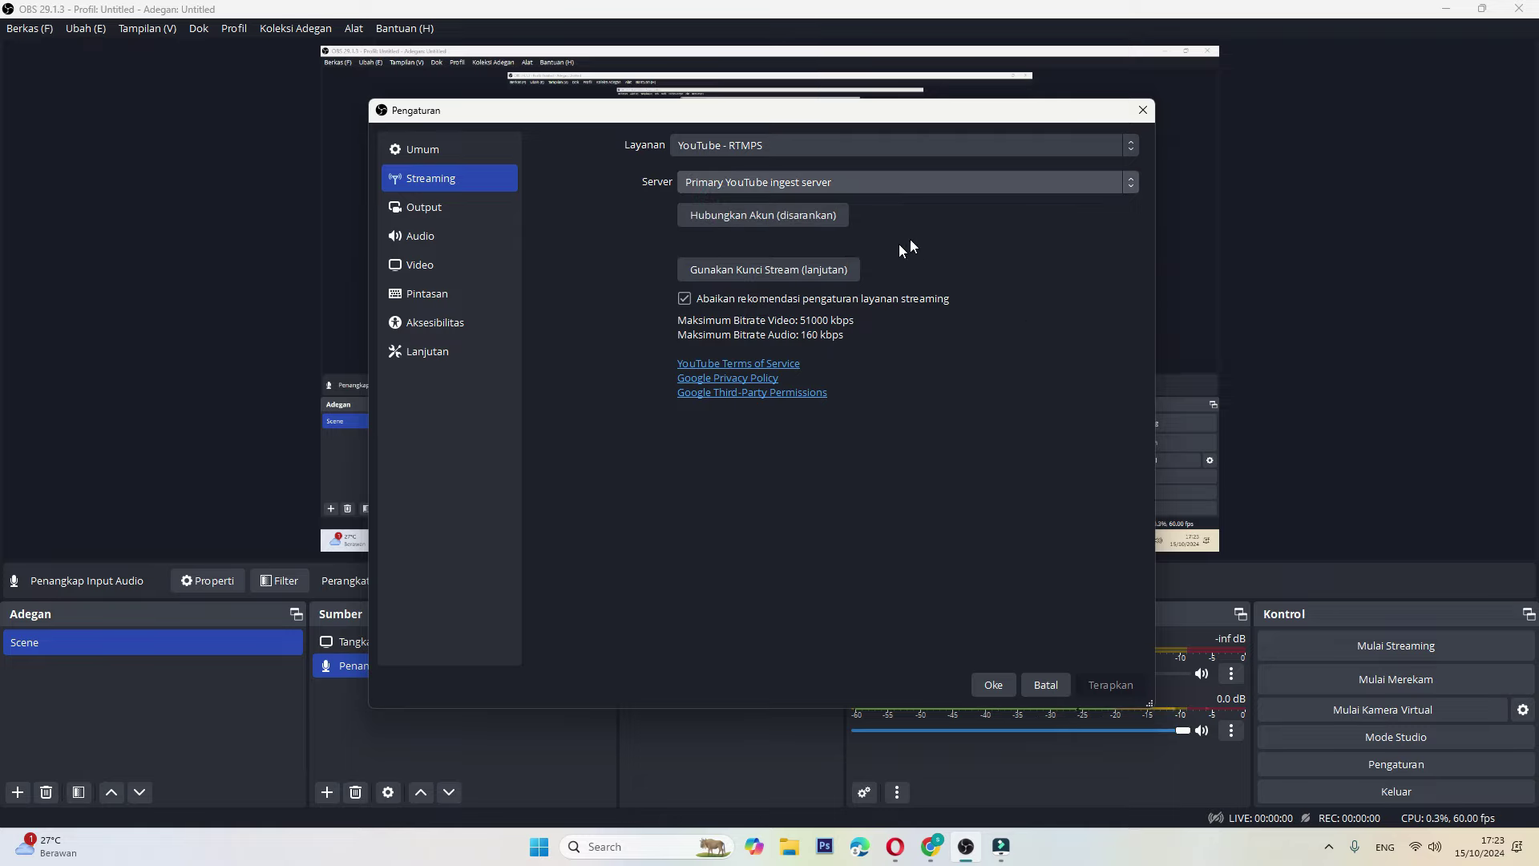
# - Use a stream key for the YouTube service, replace the stored one by pasting the stream key, and hide it again
pyautogui.click(771, 274)
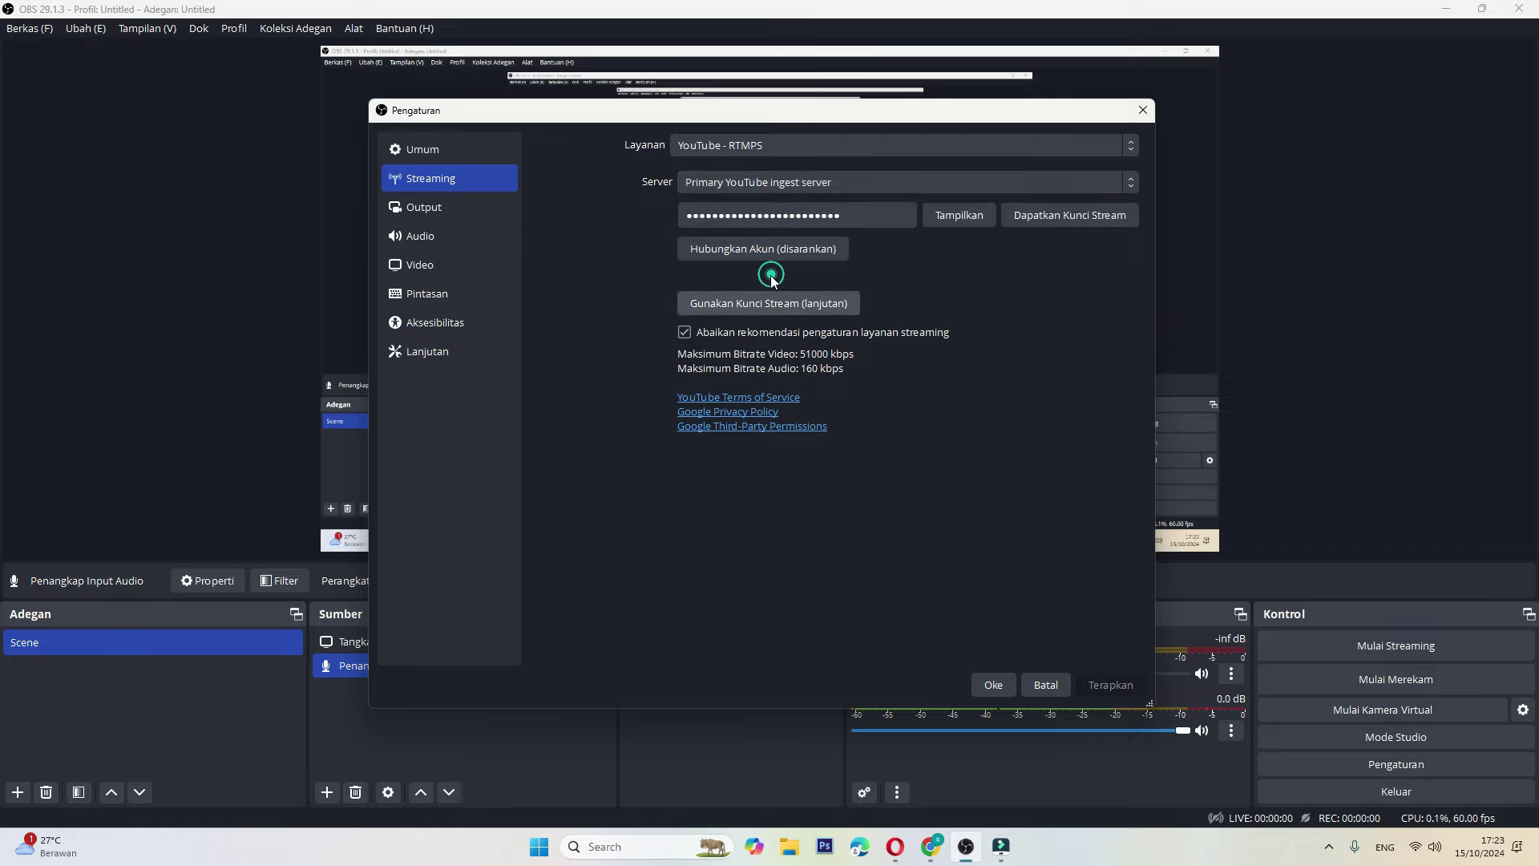
pyautogui.click(882, 216)
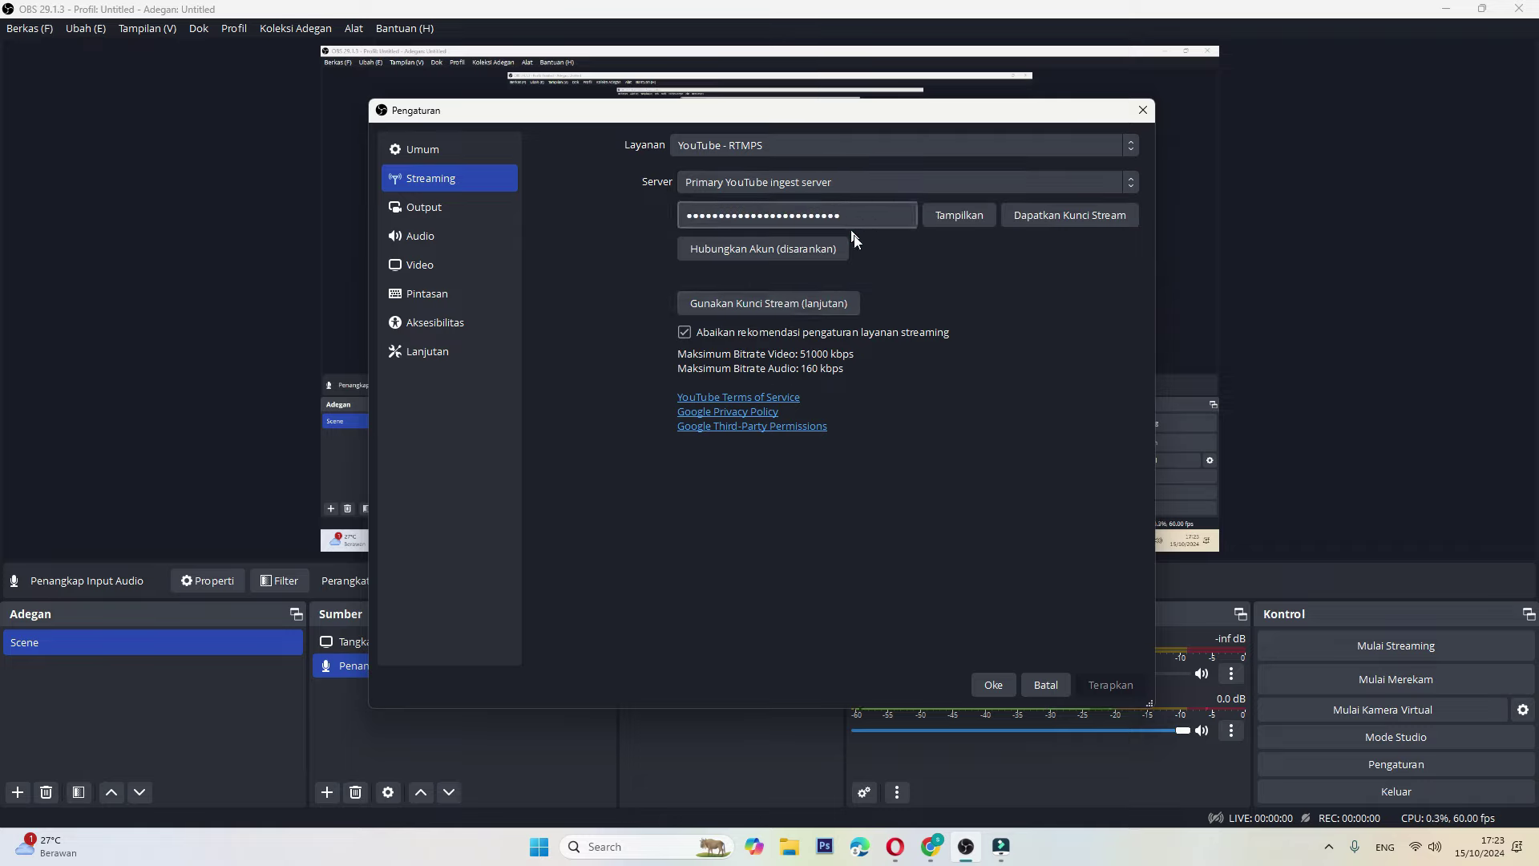
pyautogui.click(951, 218)
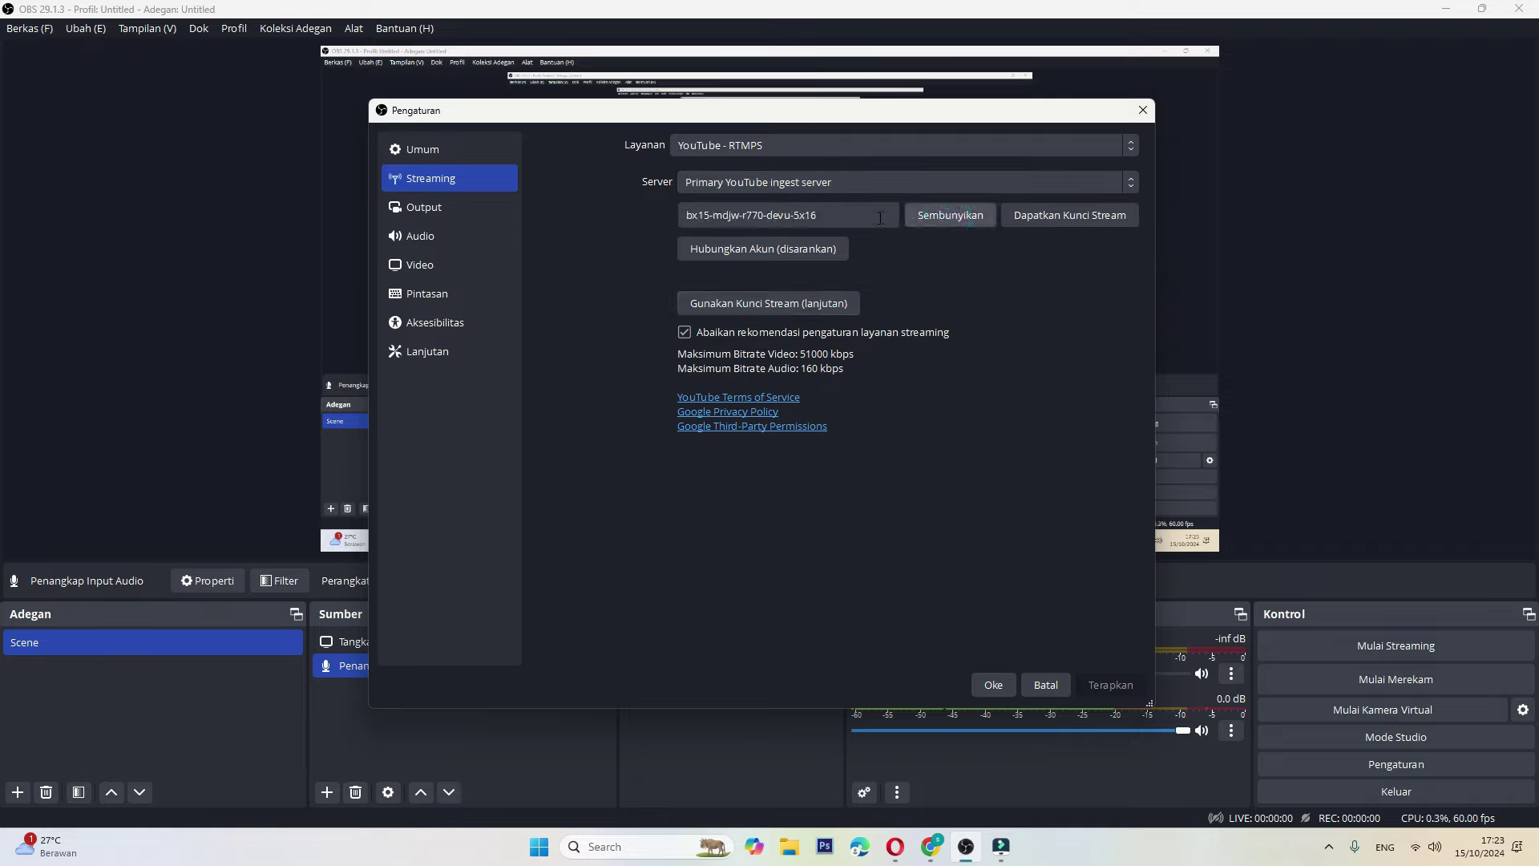
pyautogui.moveTo(881, 215); pyautogui.dragTo(583, 212)
pyautogui.hotkey('ctrl', 'c')
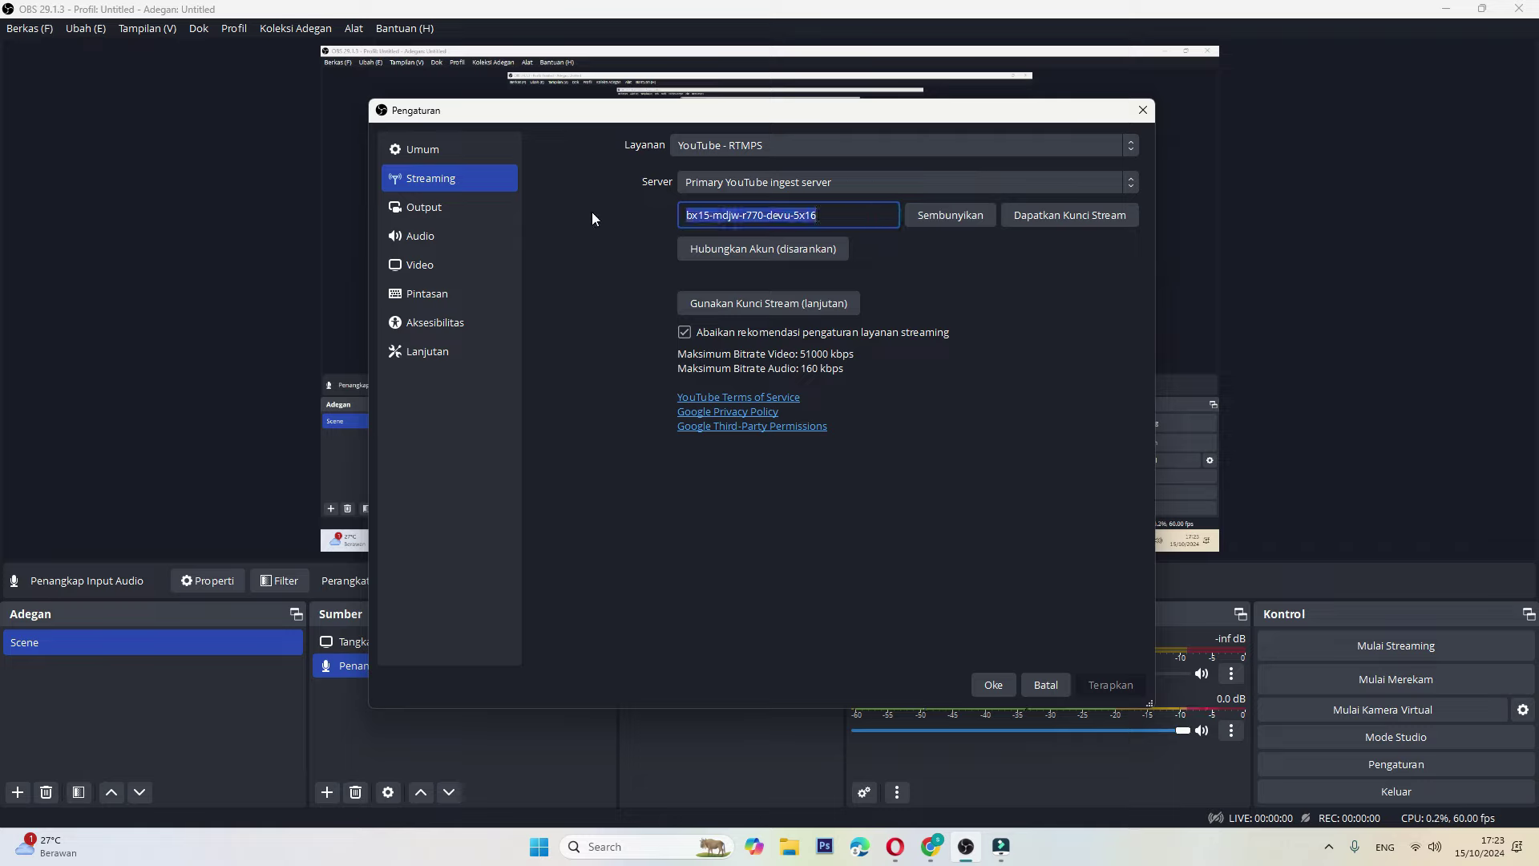
pyautogui.press('BackSpace')
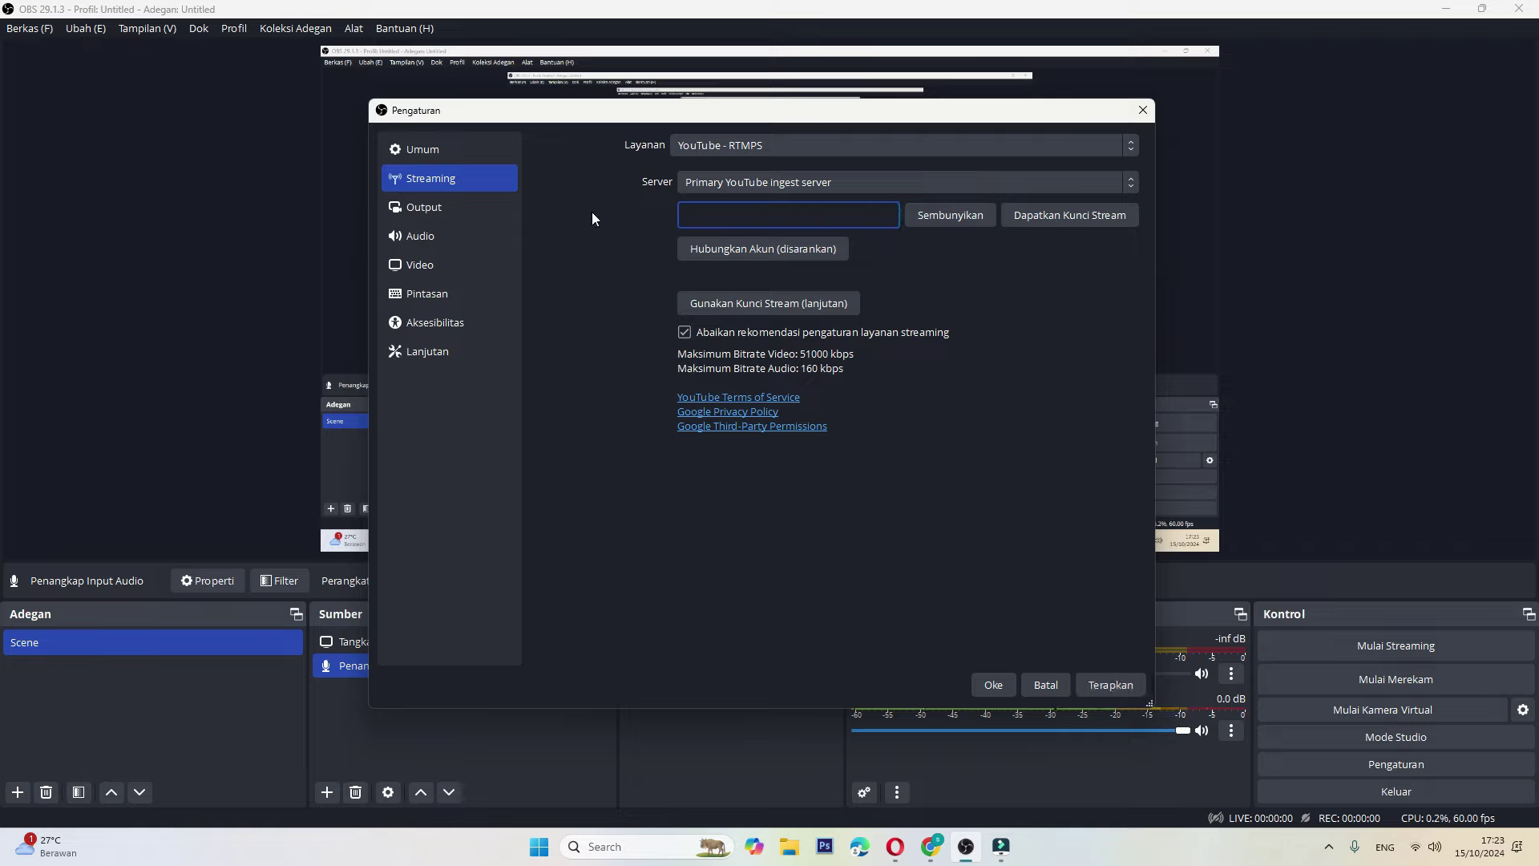
pyautogui.hotkey('ctrl', 'v')
pyautogui.click(951, 228)
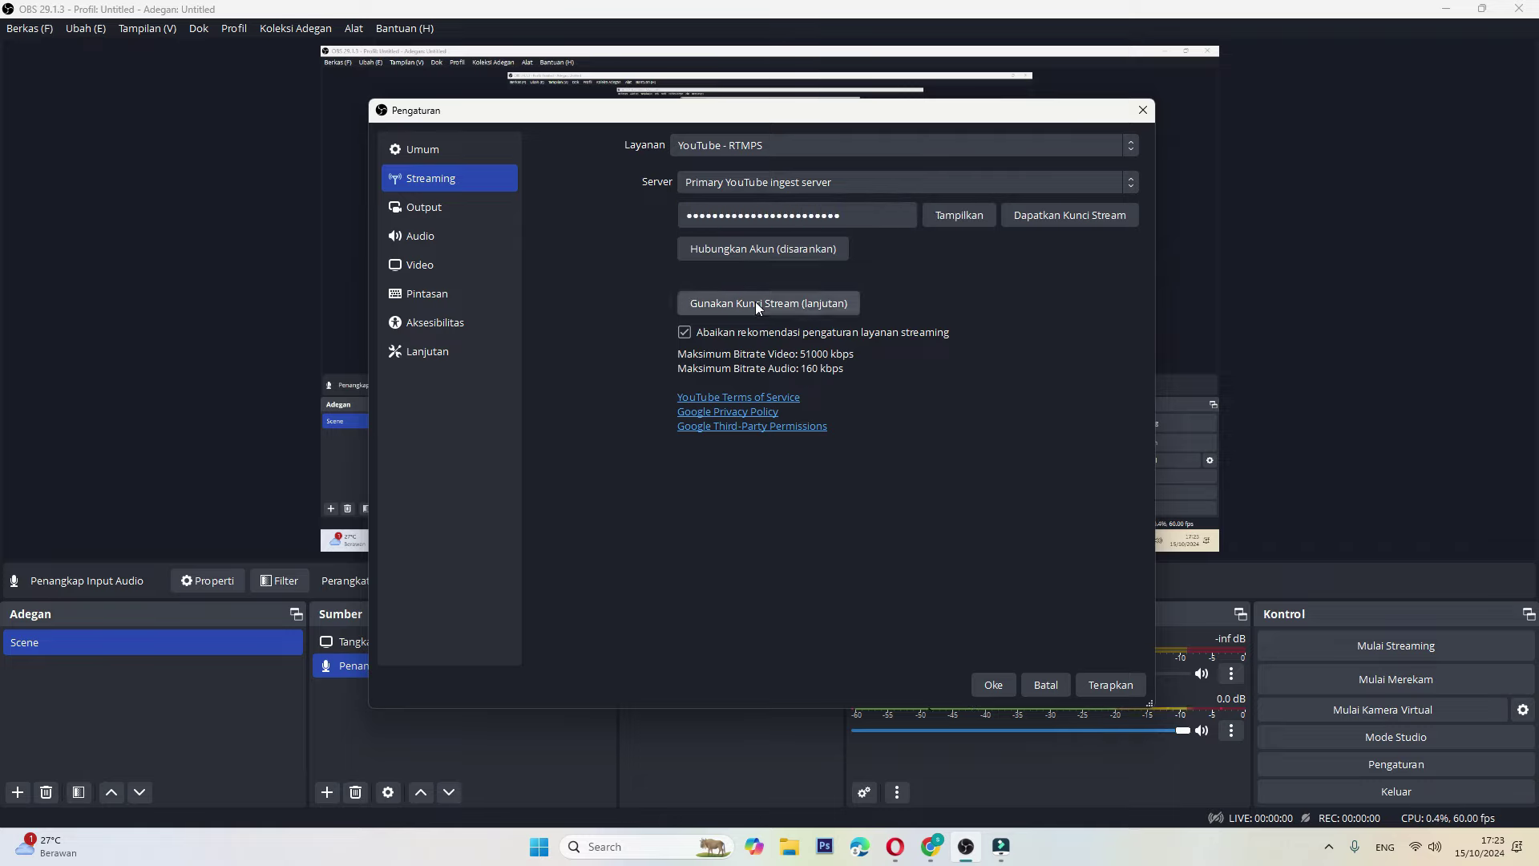
pyautogui.click(720, 250)
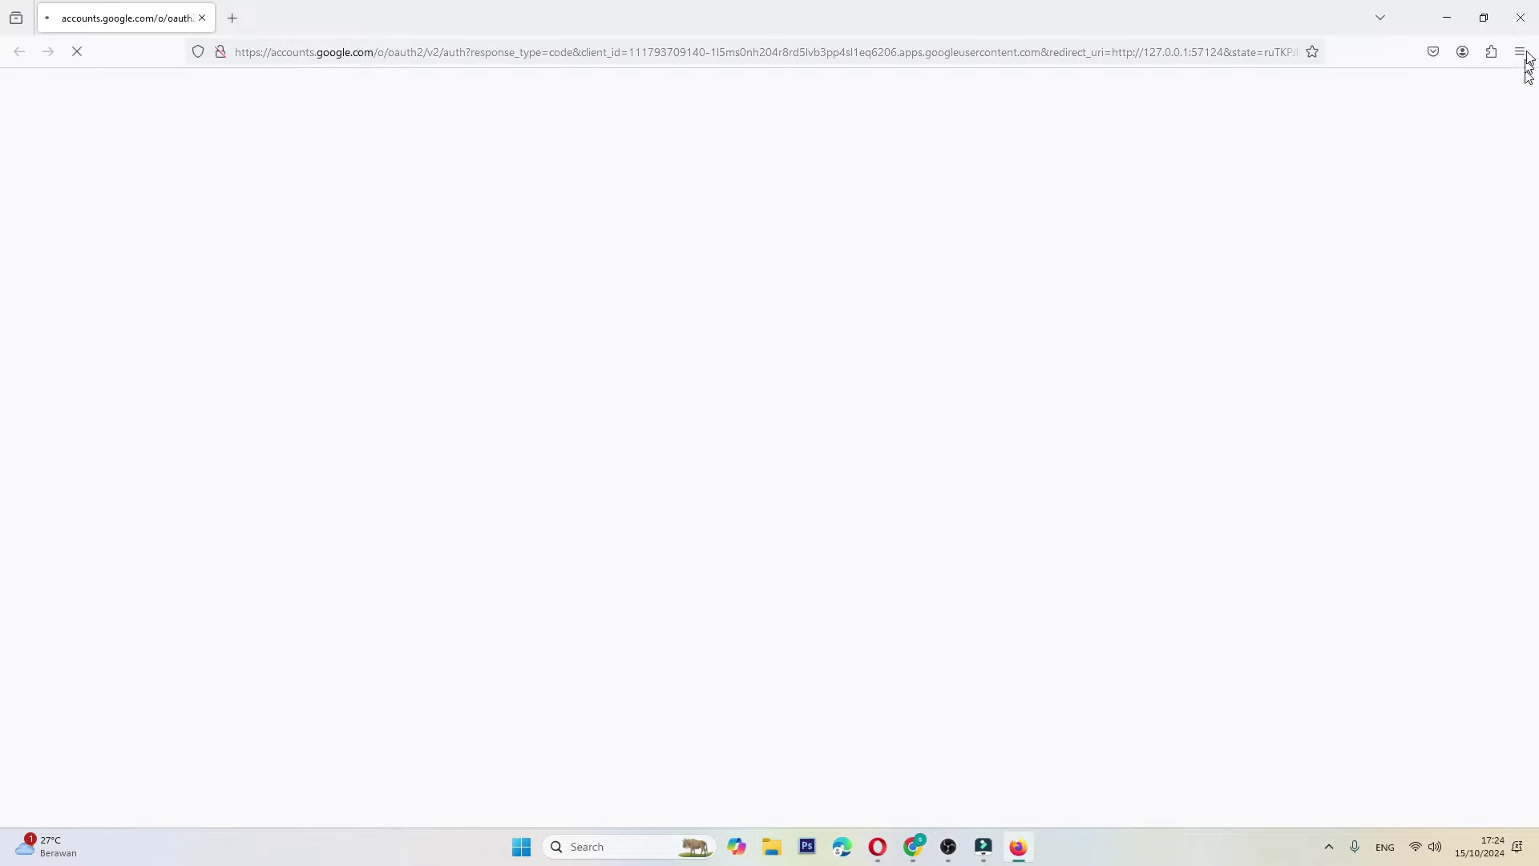
pyautogui.click(1521, 18)
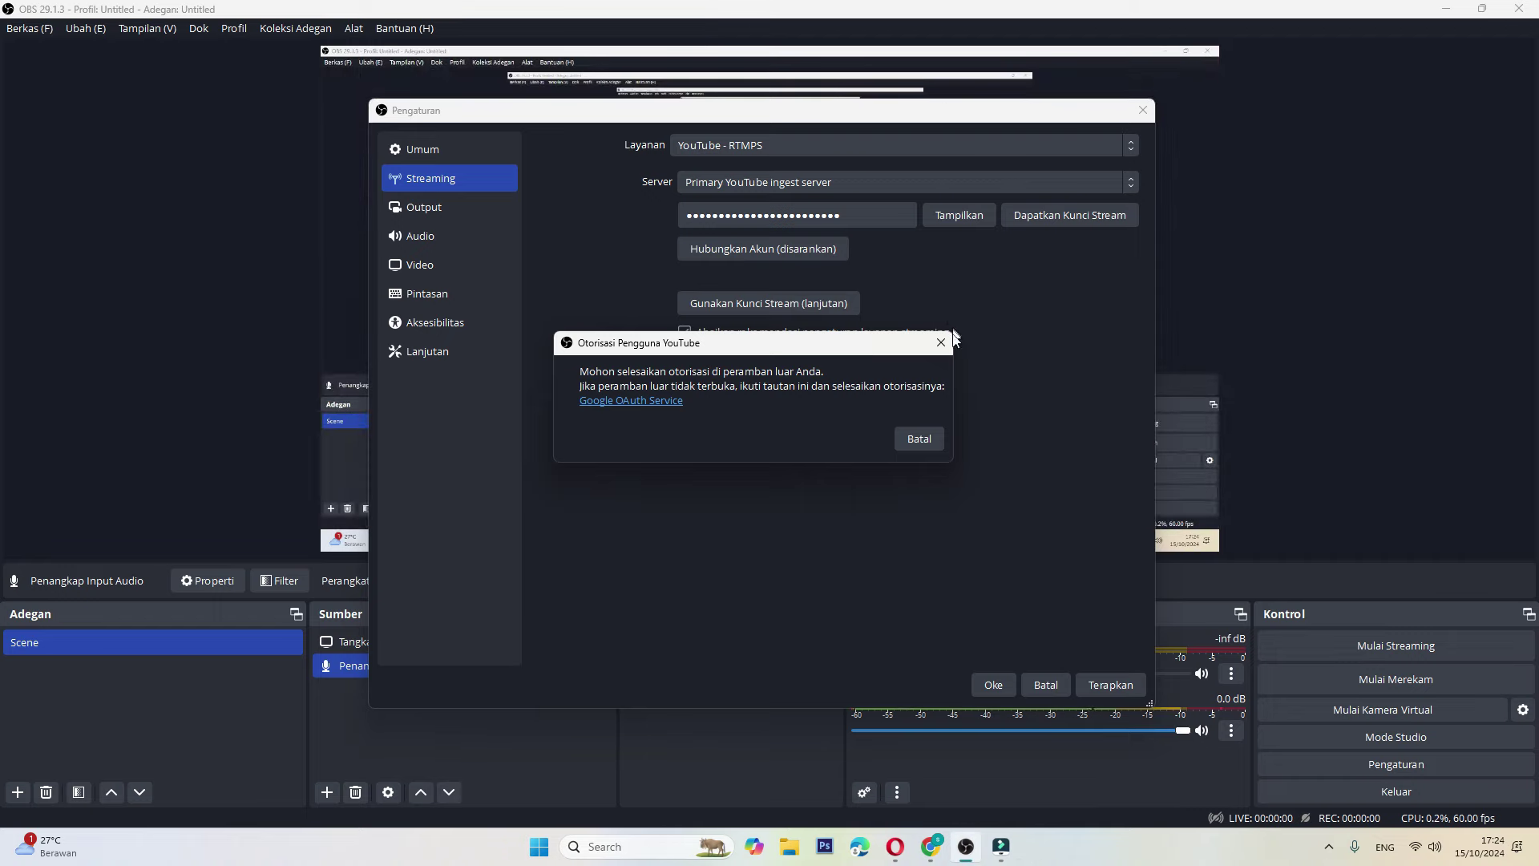
pyautogui.click(941, 343)
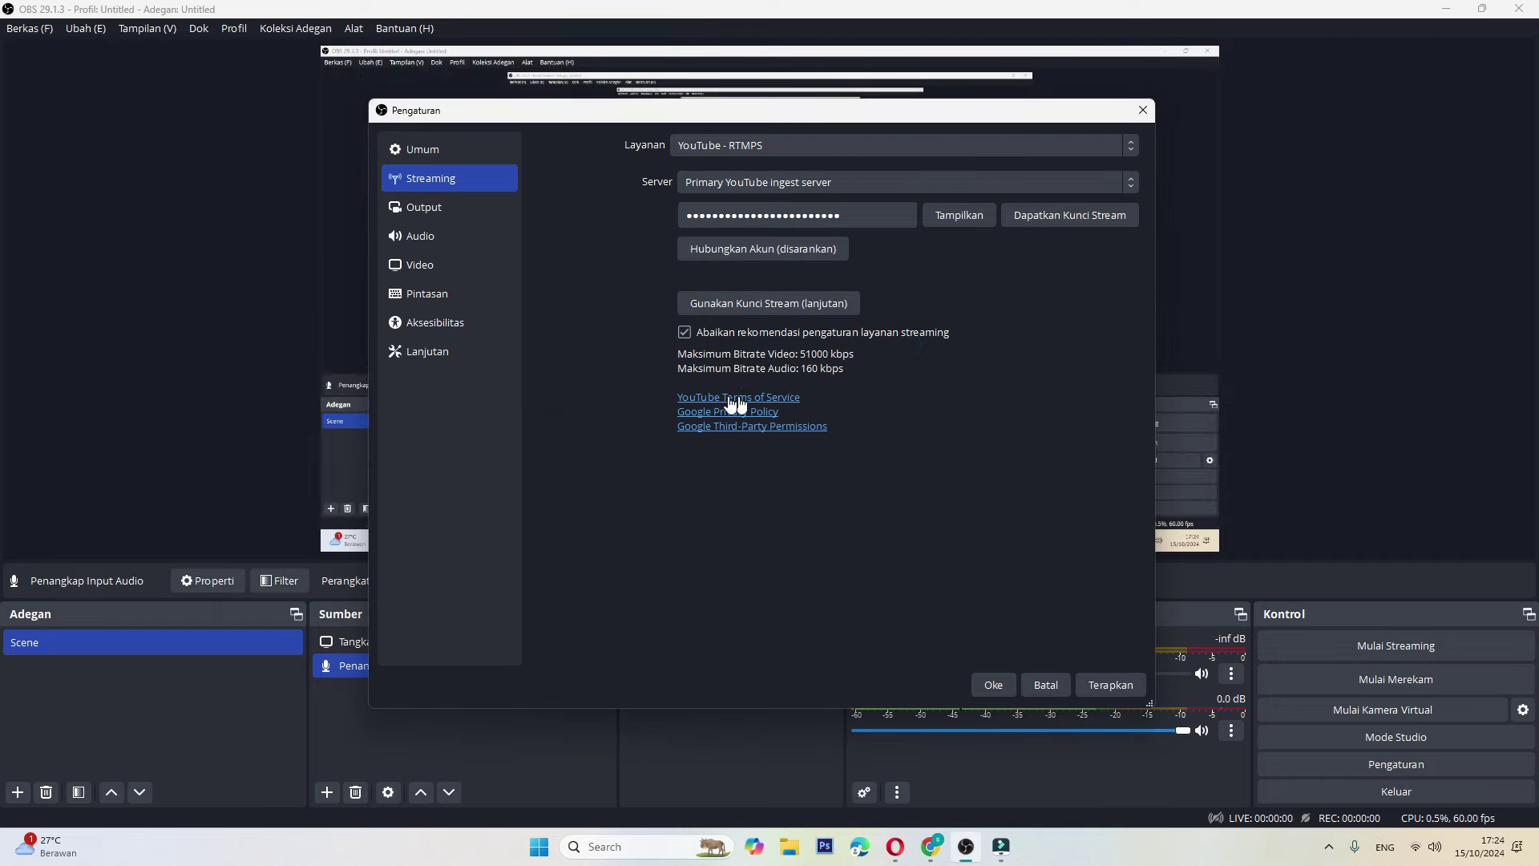
# - Apply the streaming settings, close the settings window, and start streaming to YouTube
pyautogui.click(1096, 686)
pyautogui.click(999, 687)
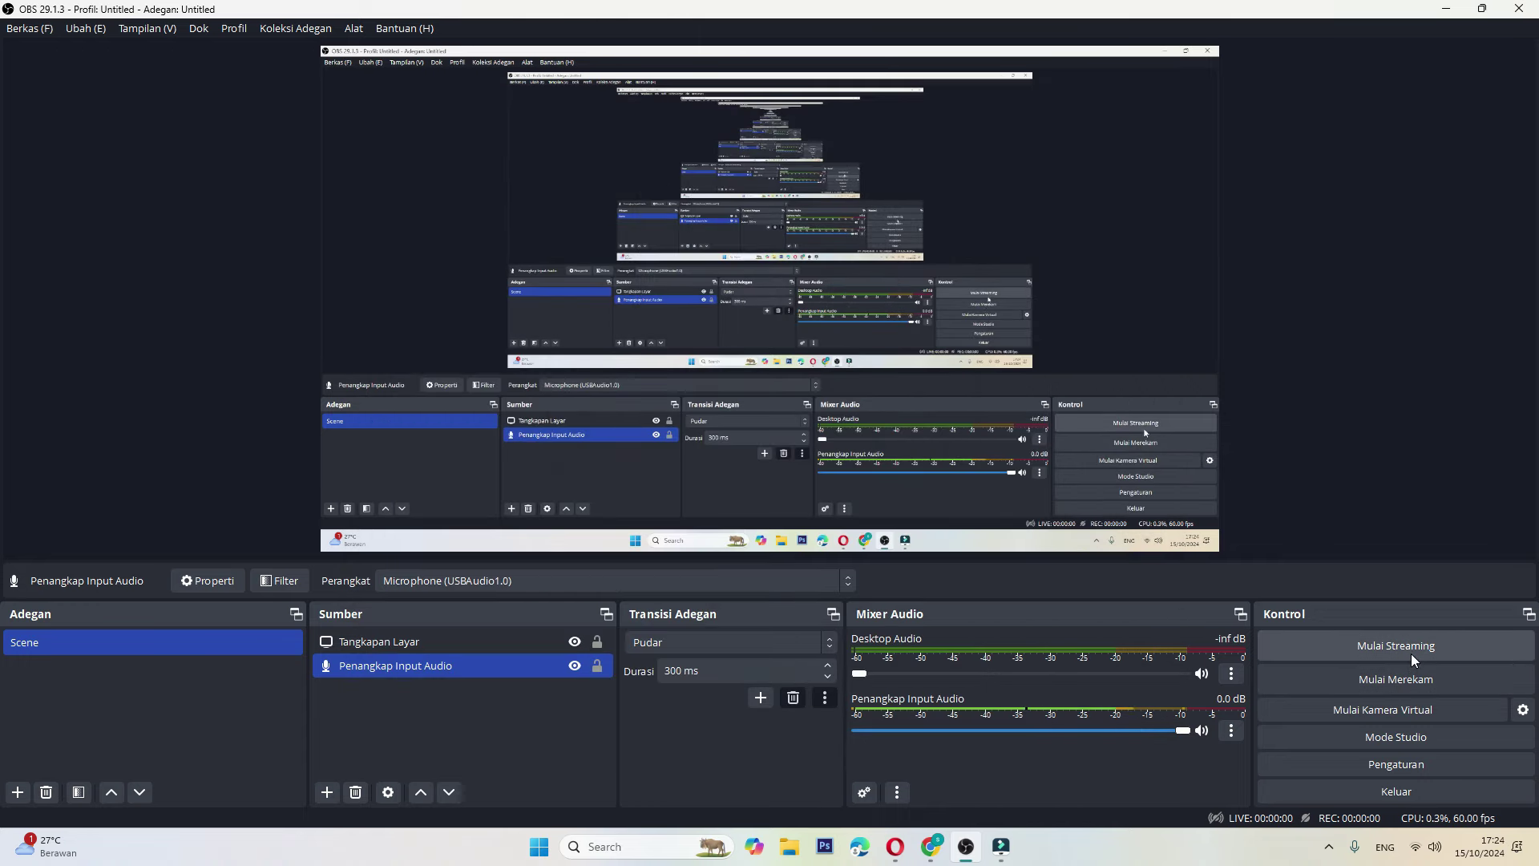
pyautogui.click(1411, 654)
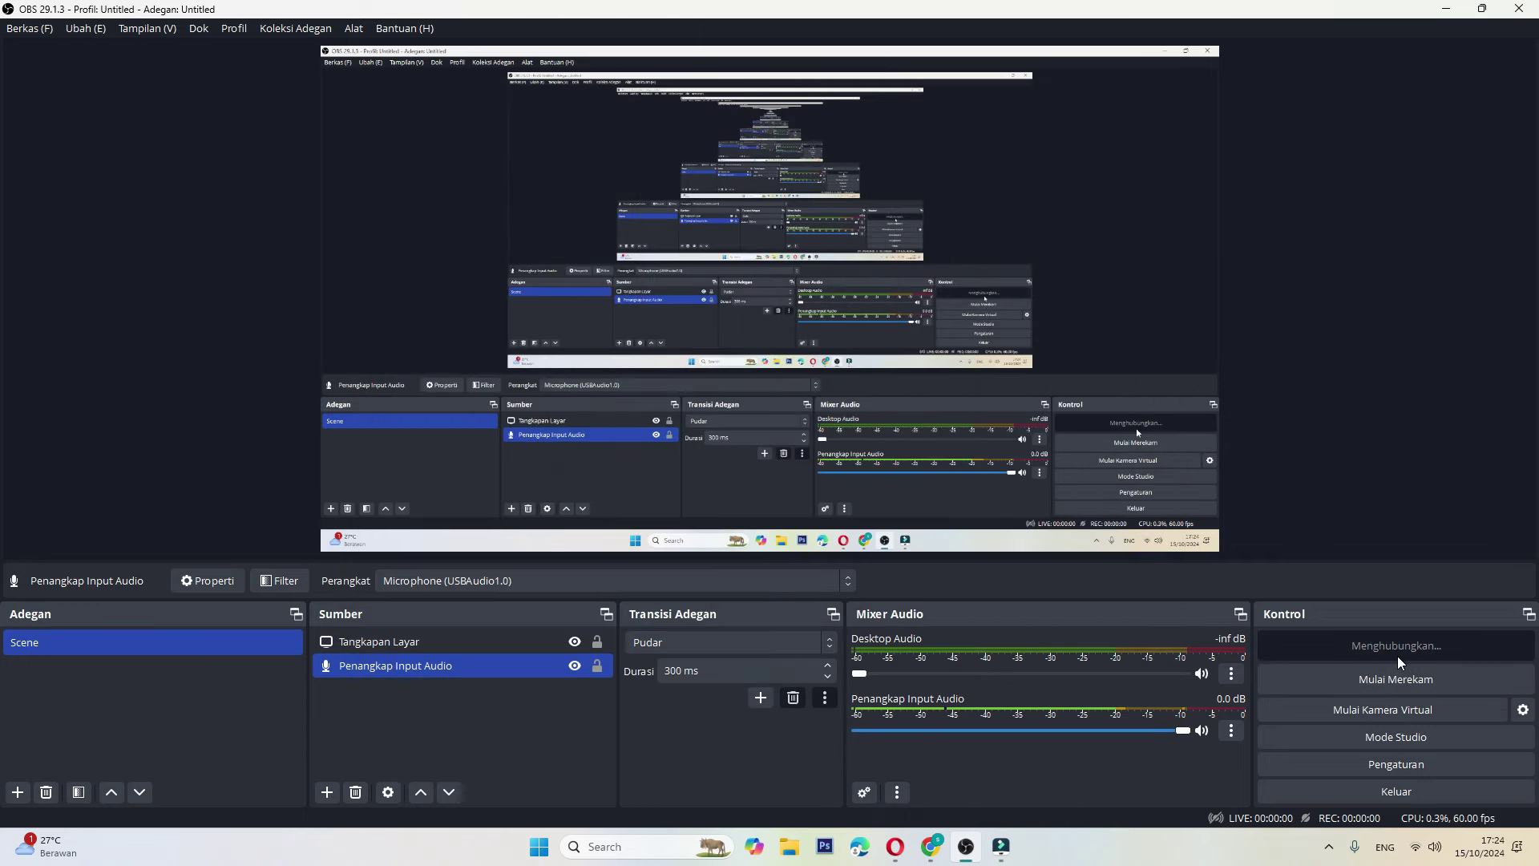